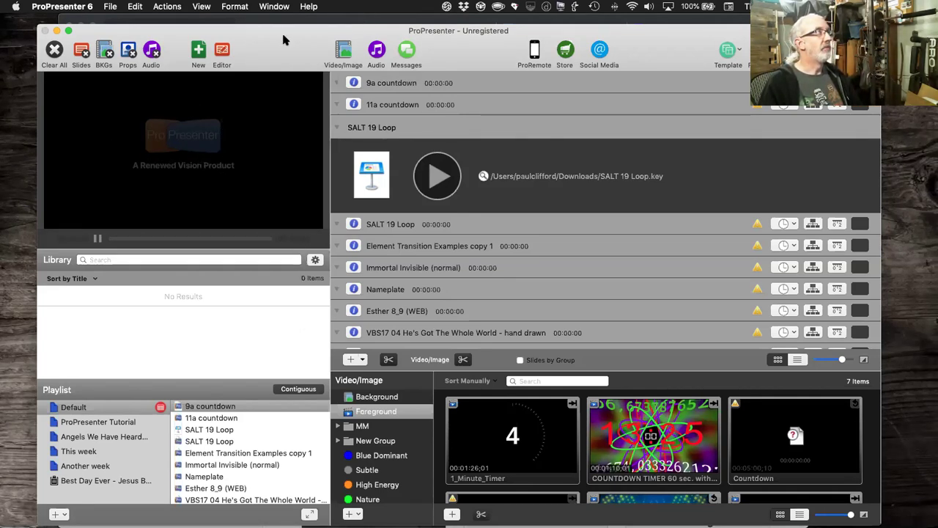
left_click_drag(285, 32, 291, 74)
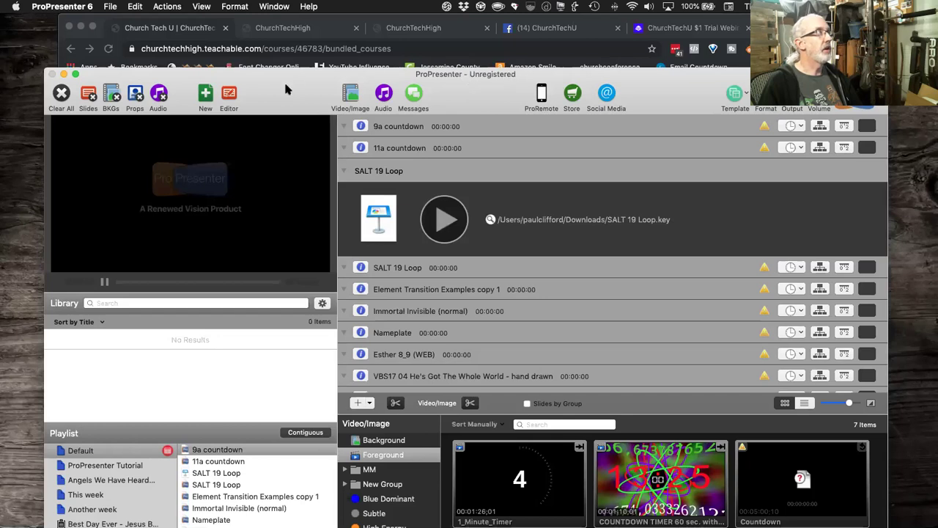
left_click_drag(285, 88, 279, 27)
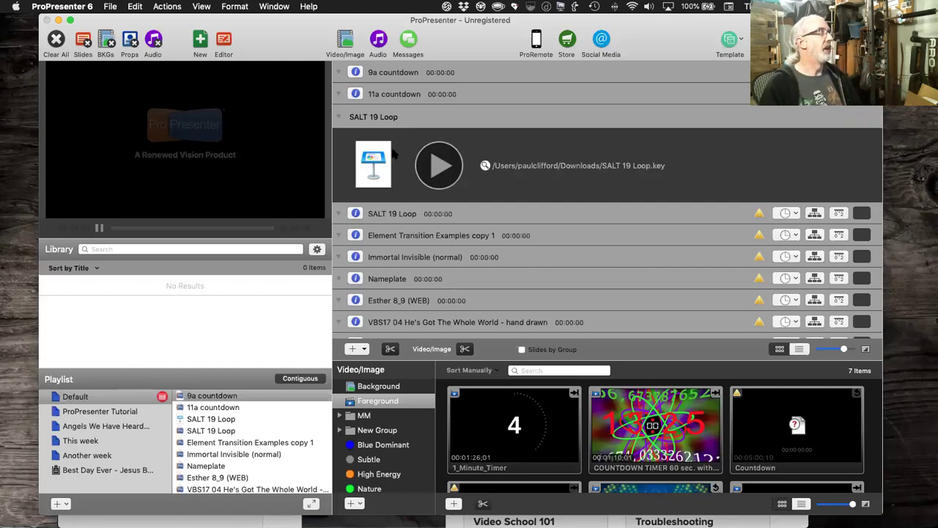
left_click_drag(256, 27, 235, 20)
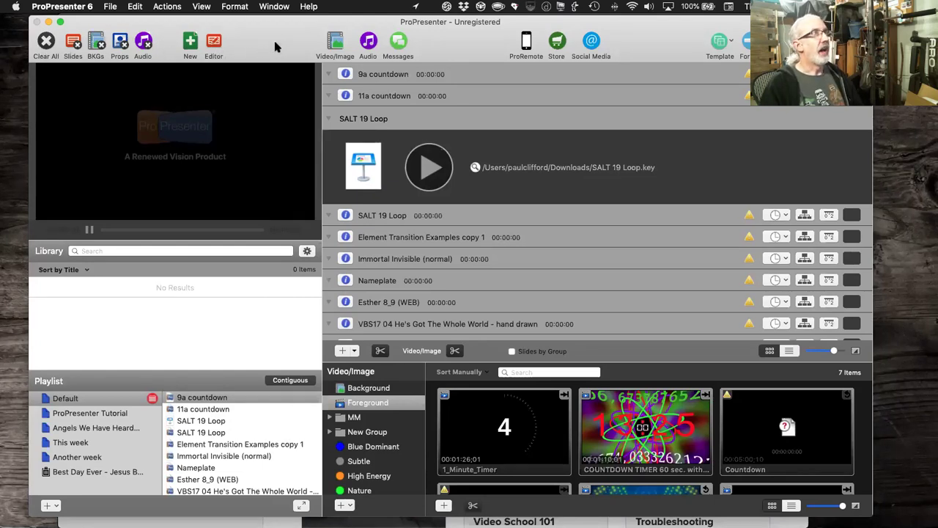
left_click_drag(271, 28, 277, 45)
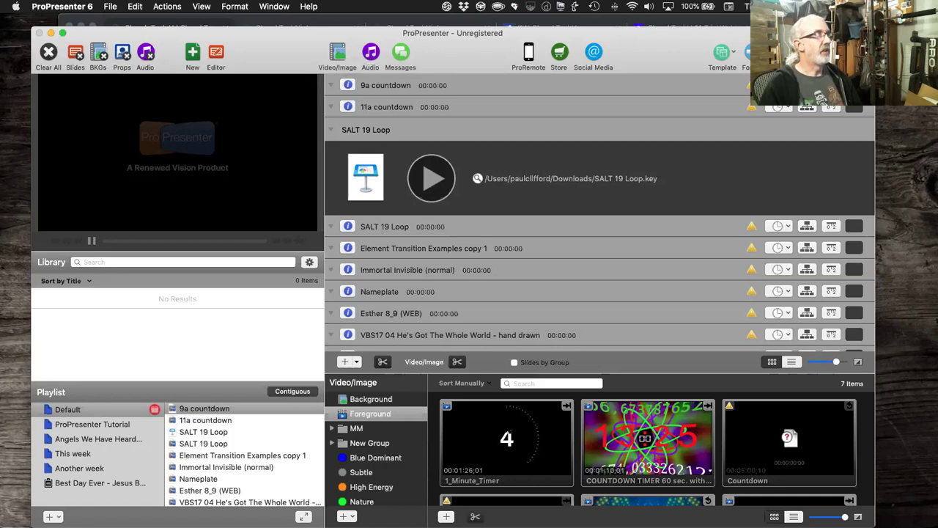
Step: Show the audio bin beside the playlist and hide it again
left_click(369, 57)
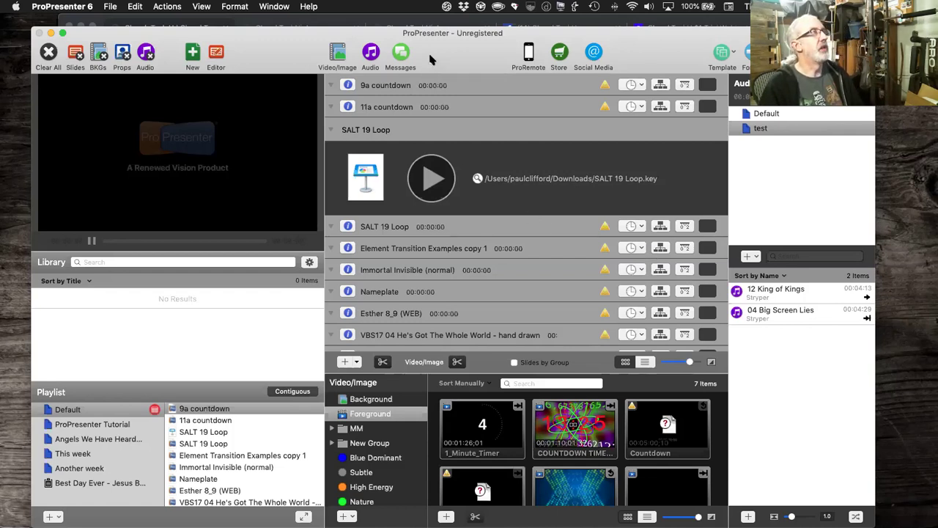
left_click(370, 53)
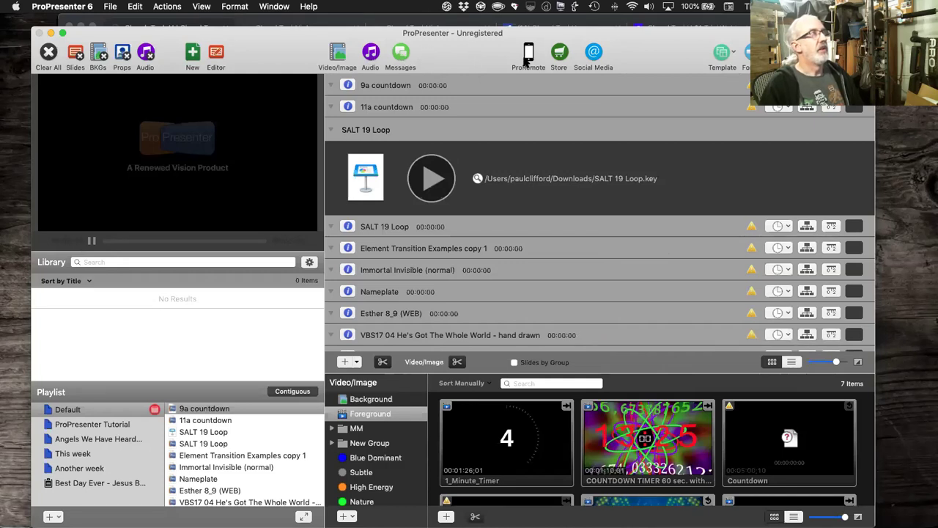
left_click(594, 57)
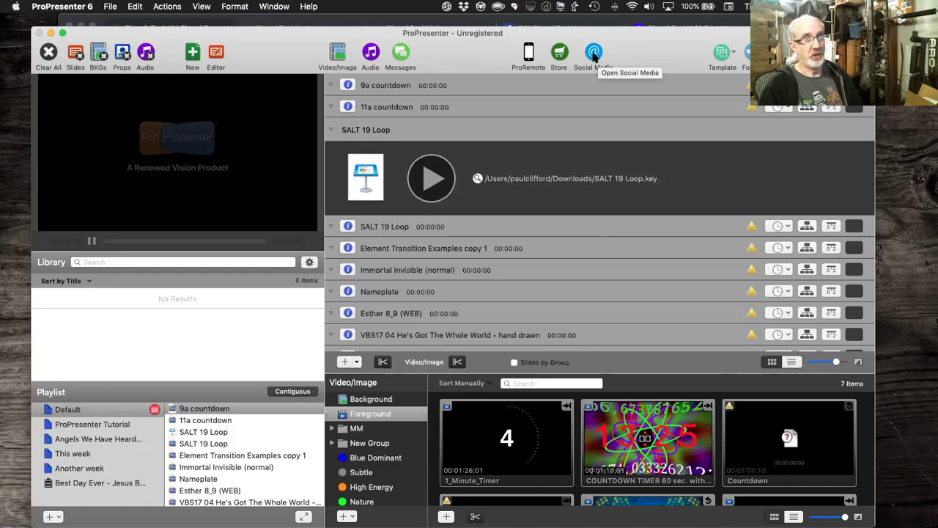
Step: Turn on the full-screen presentation output and close it again
left_click(733, 53)
left_click(739, 42)
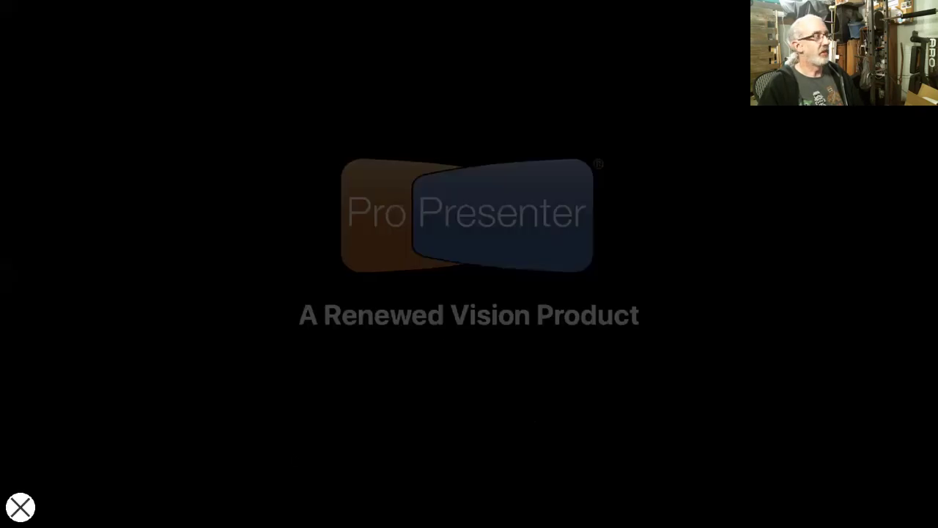
left_click(21, 507)
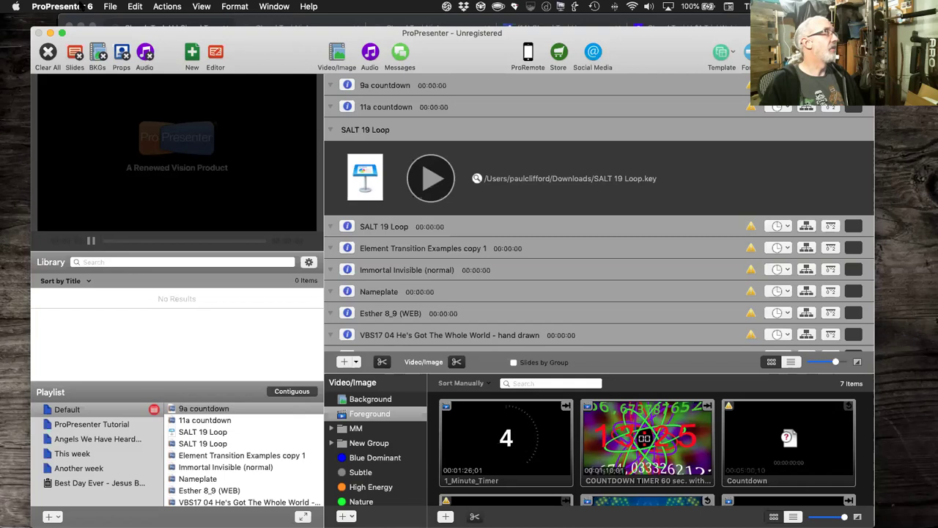
Step: In the display preferences, assign the stage display to the third screen, try the output on the middle screen and return it to the first
left_click(73, 7)
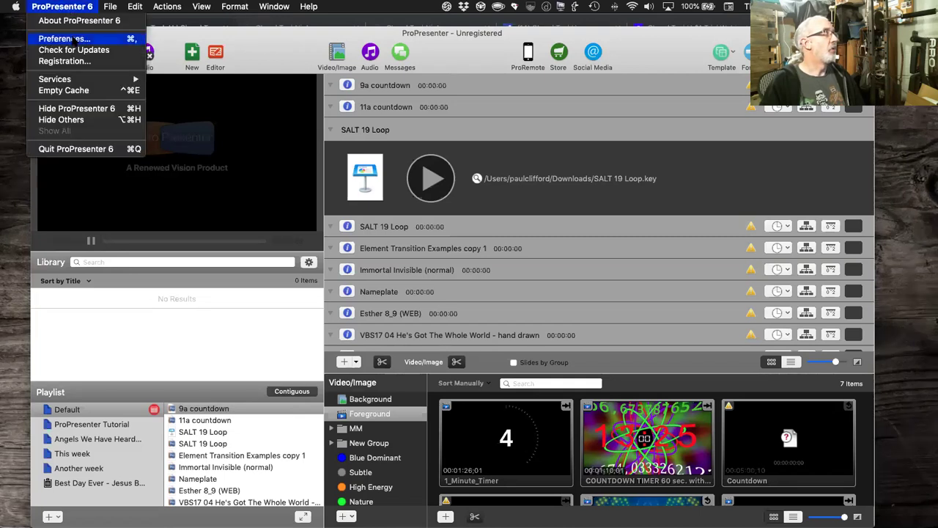
left_click(65, 38)
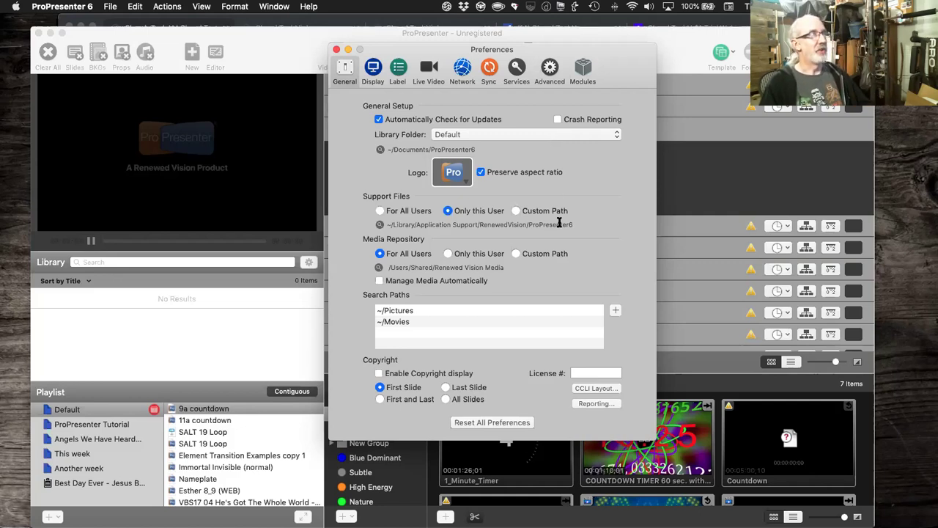
left_click(373, 71)
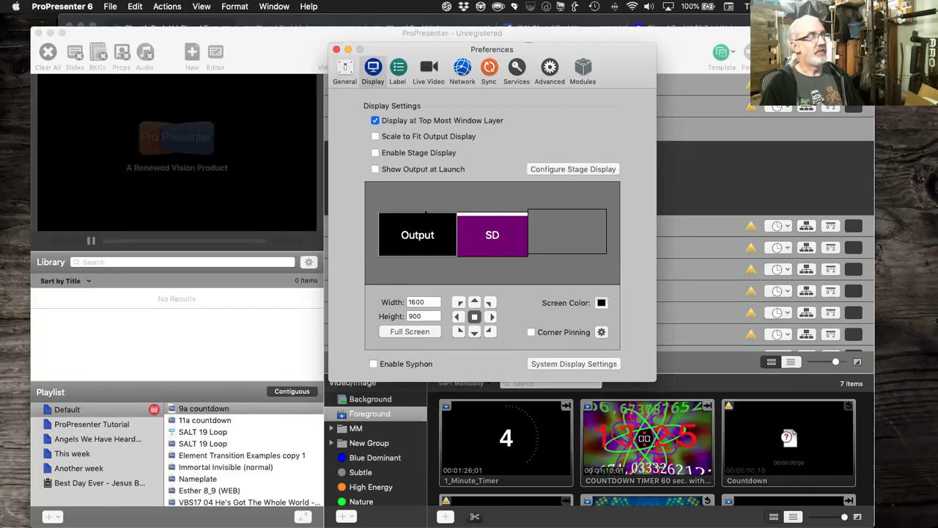
left_click_drag(500, 242, 572, 235)
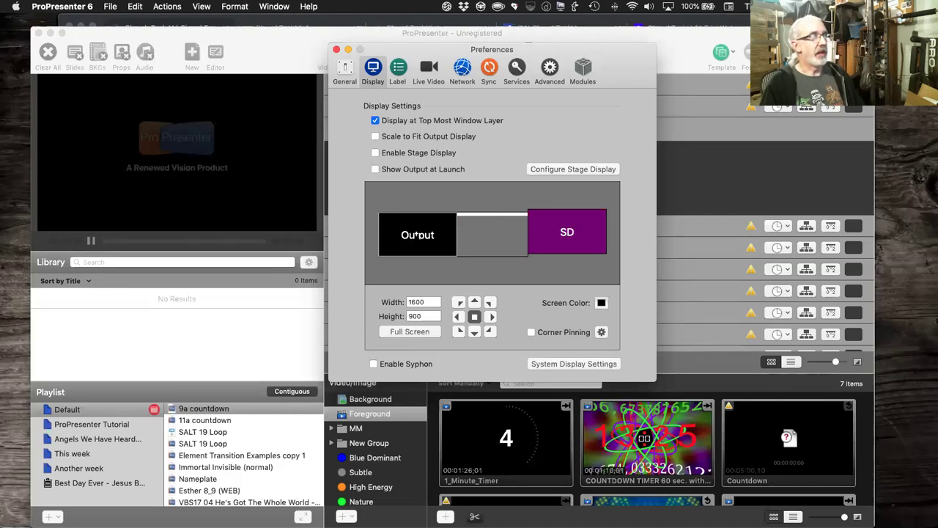
left_click_drag(417, 235, 491, 235)
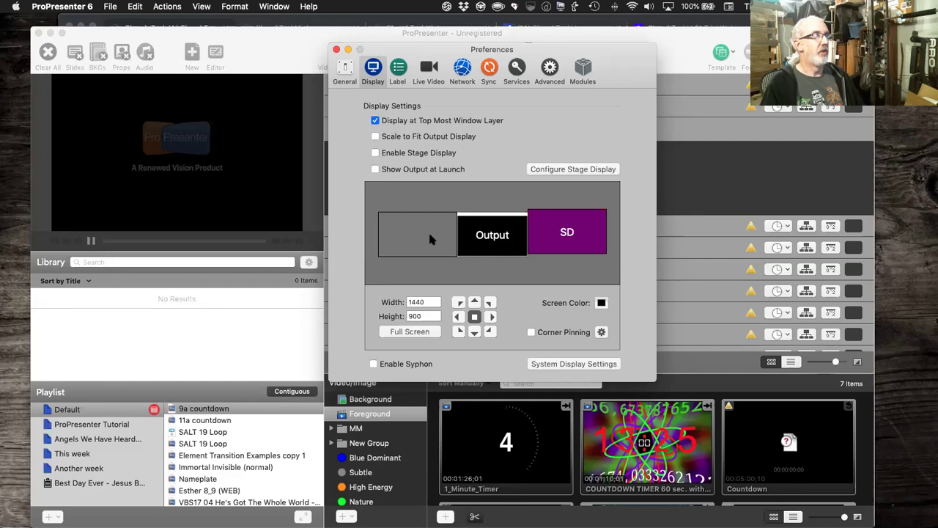
left_click_drag(497, 235, 417, 234)
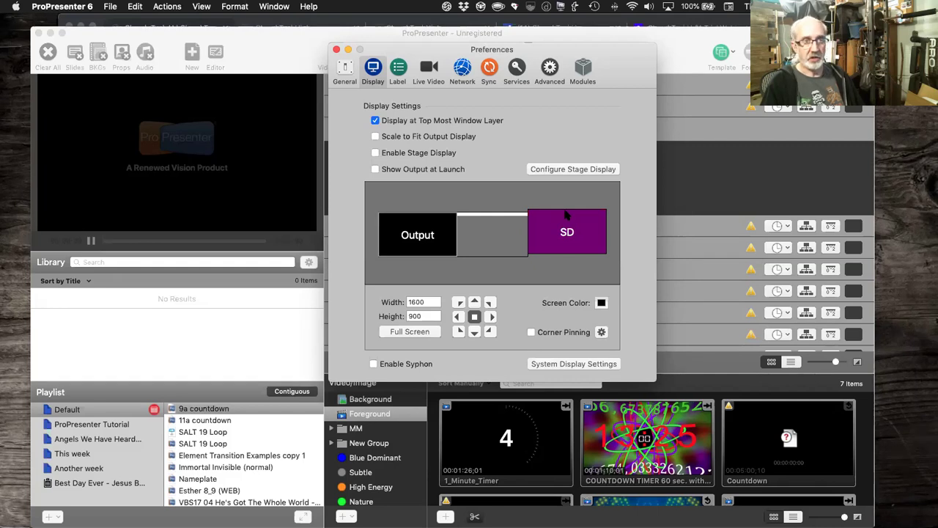
Step: Open the stage display configuration, examine its layout of clock, slide and message boxes, and close it
left_click(568, 170)
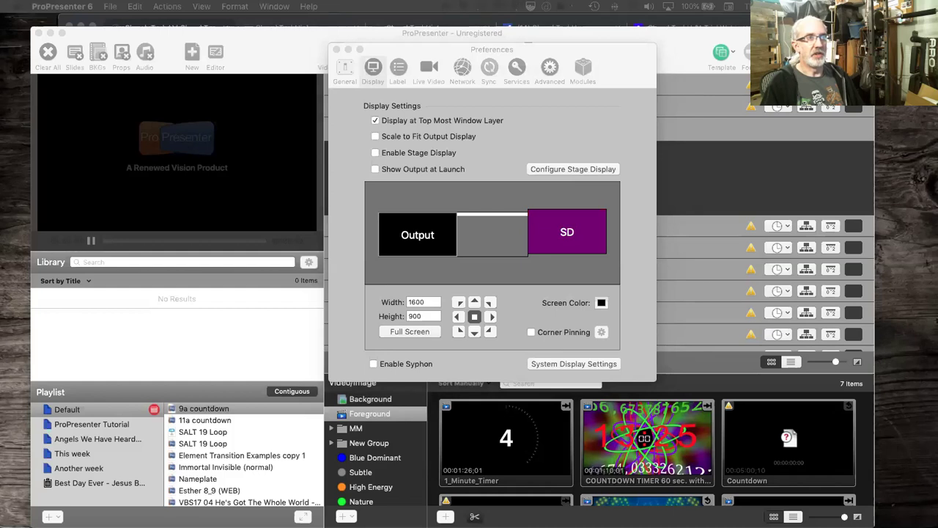
left_click_drag(937, 95, 332, 79)
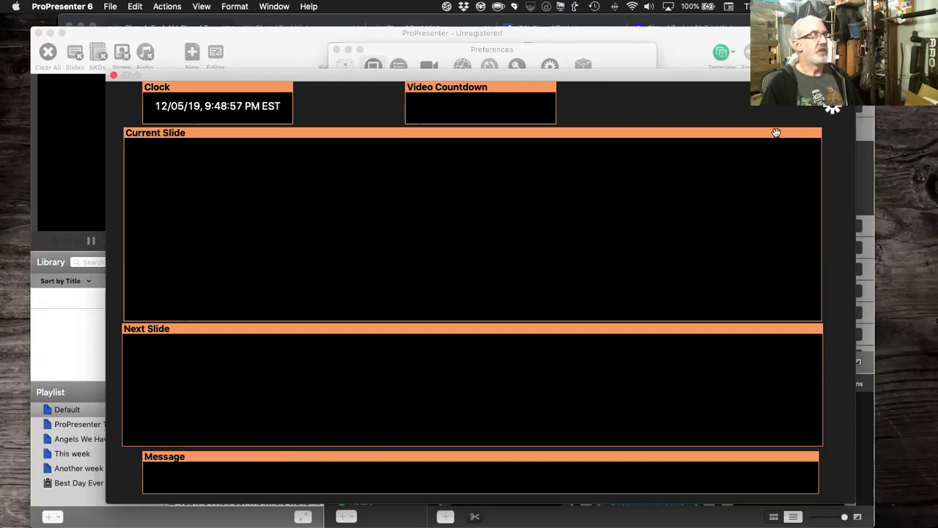
left_click(113, 74)
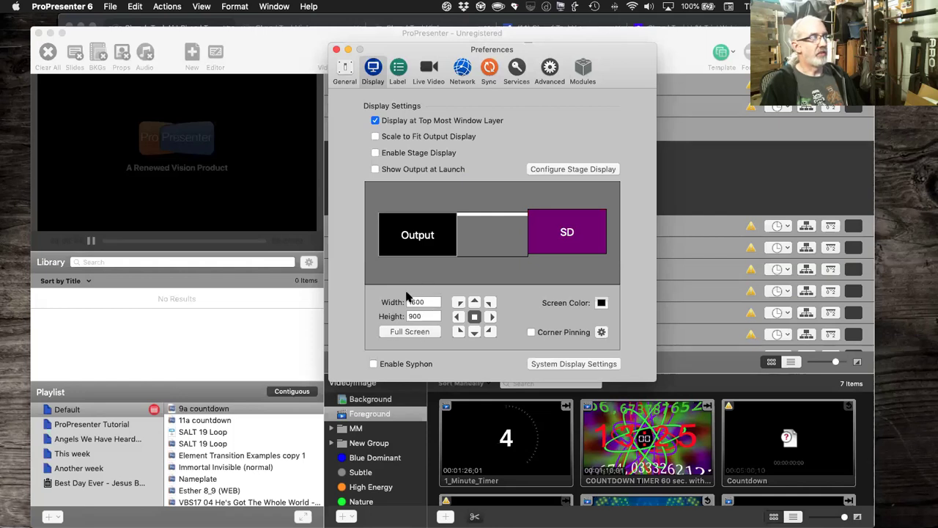
Step: Try the full-screen output size on each display, returning the output to the first screen and the stage display to the third
left_click(409, 334)
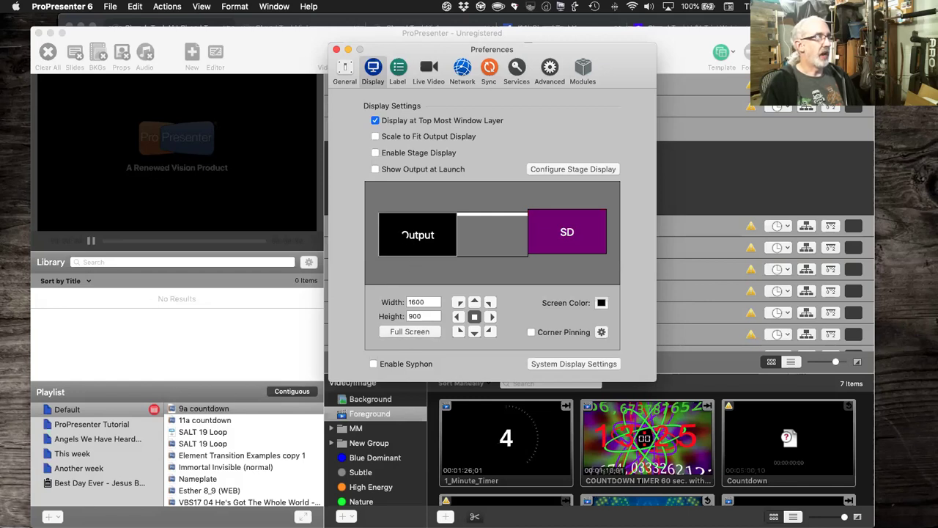
left_click_drag(418, 246, 488, 250)
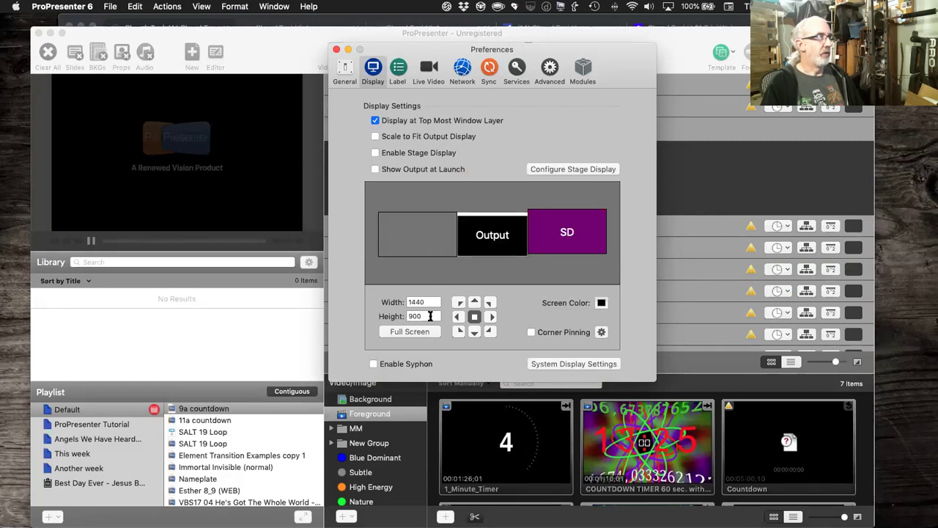
left_click(422, 332)
left_click(422, 330)
left_click_drag(490, 237, 564, 233)
left_click(421, 334)
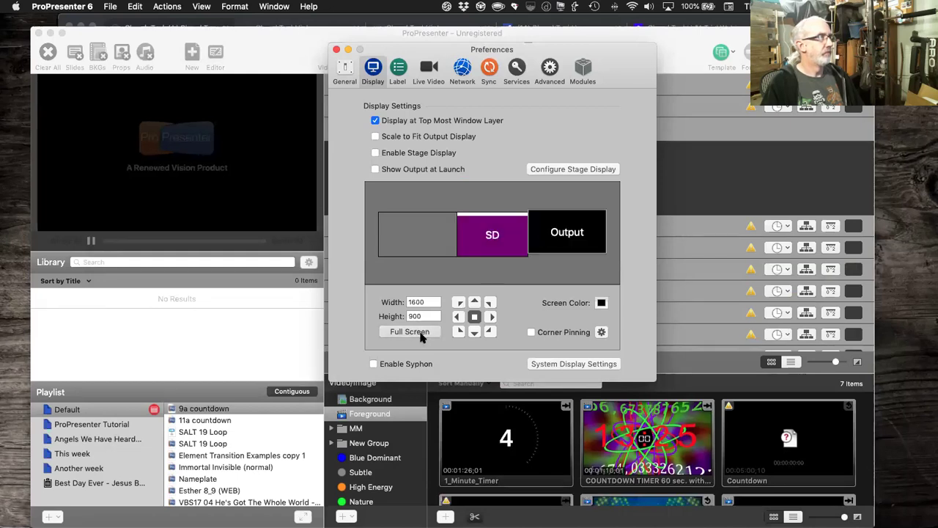
left_click_drag(567, 233, 433, 256)
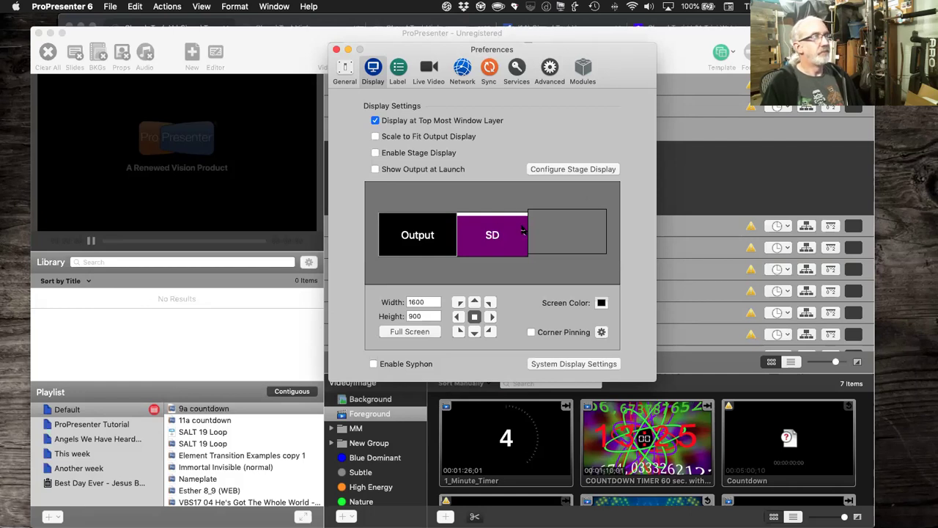
left_click_drag(481, 244, 545, 243)
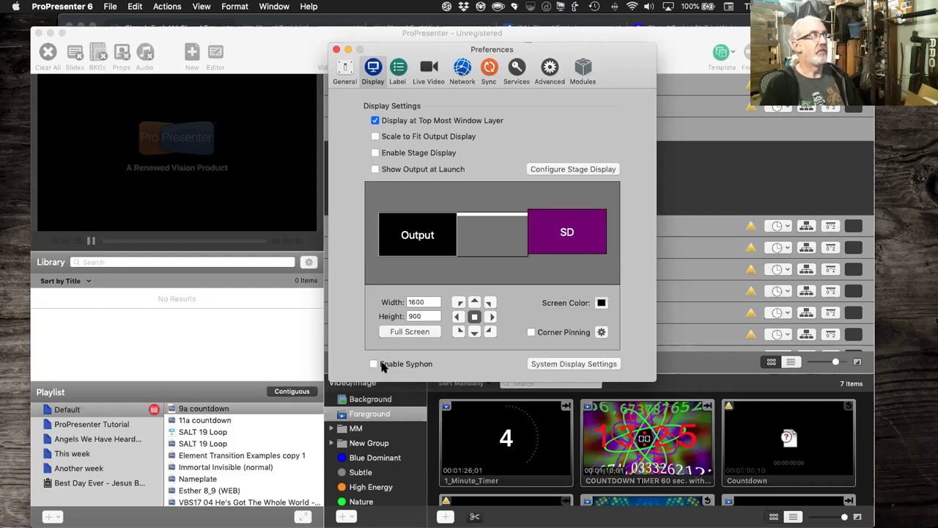
Step: Try HD Webcam C615 as the live video device and set it back to No Video Source
left_click(427, 70)
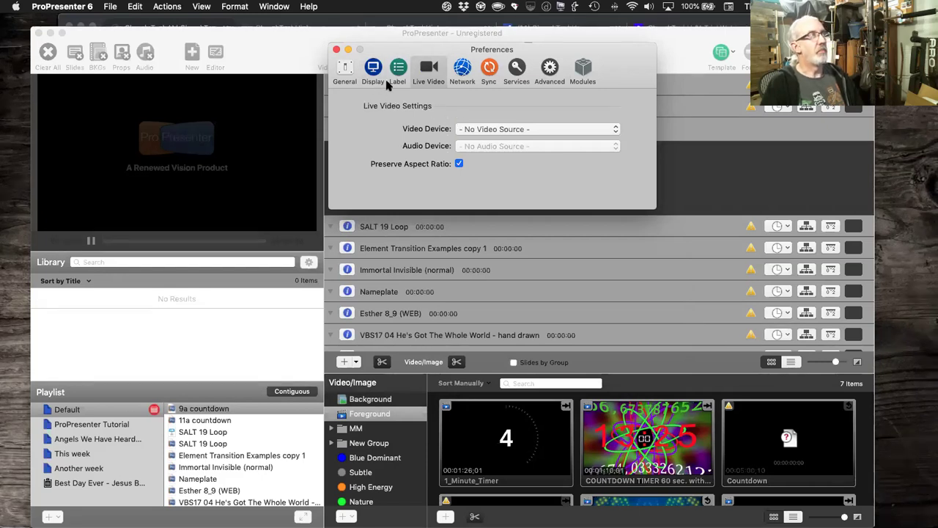
left_click(616, 133)
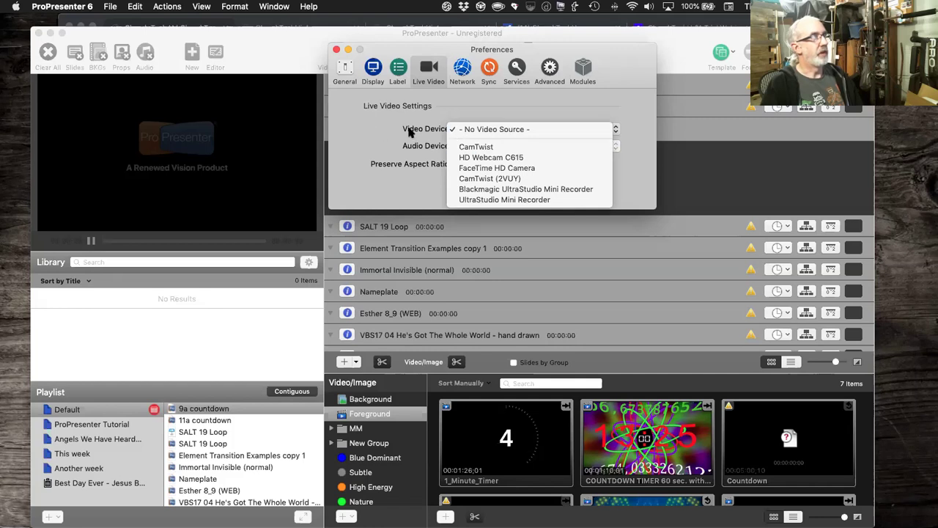
left_click(483, 158)
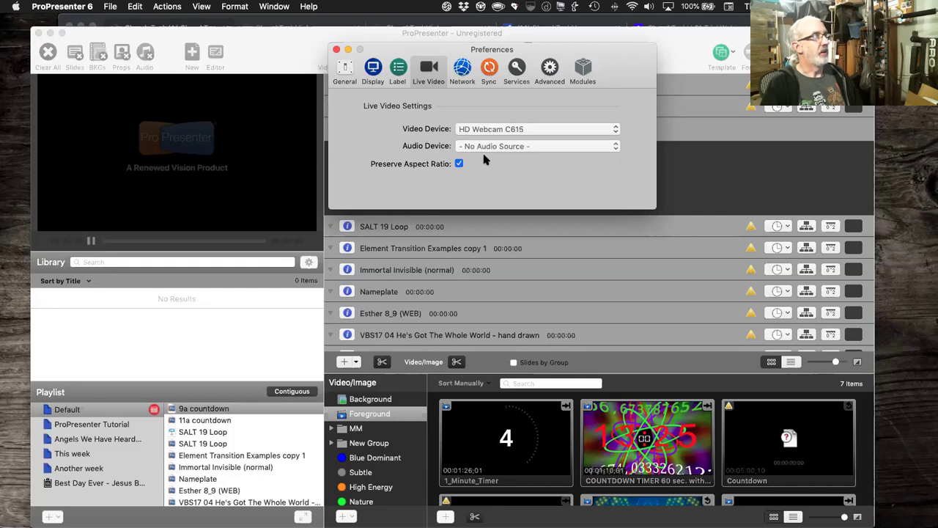
left_click(609, 130)
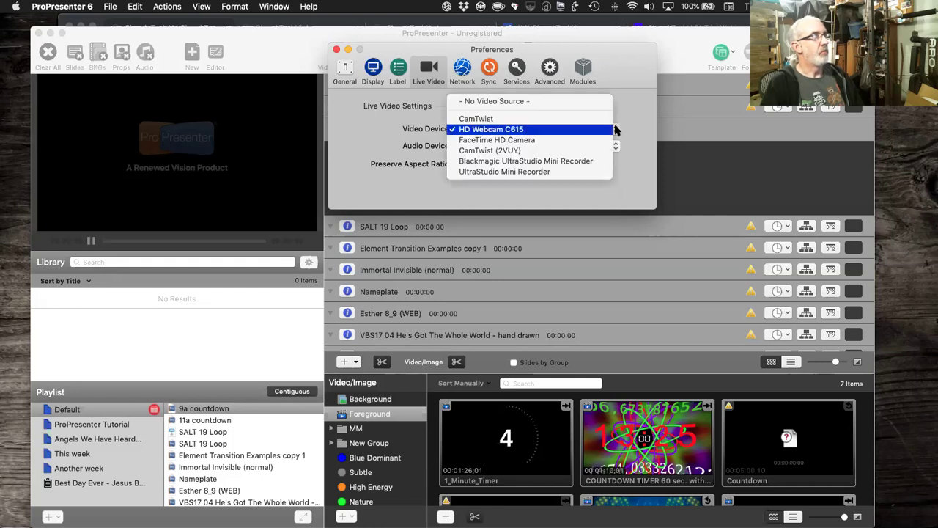
left_click(505, 101)
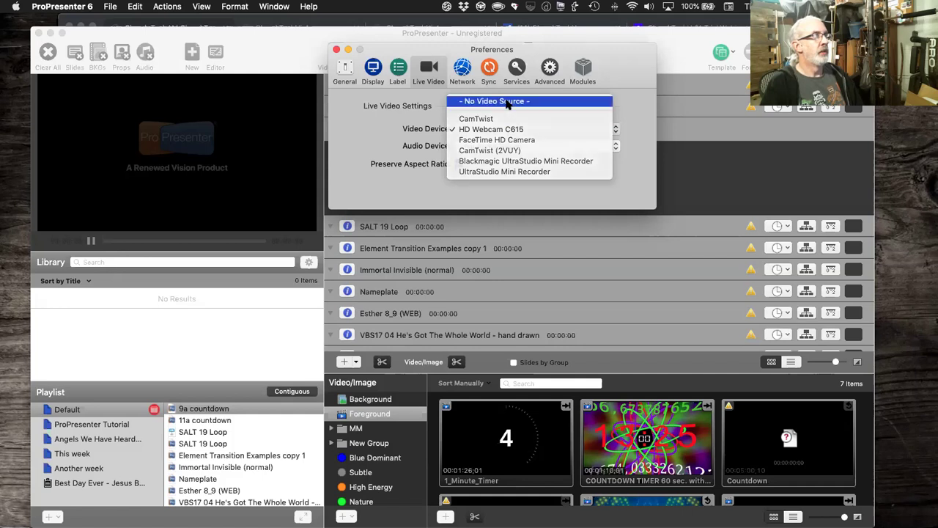
Step: Check the label preferences, and in the network preferences restart networking and leave Master Control disabled
left_click(397, 73)
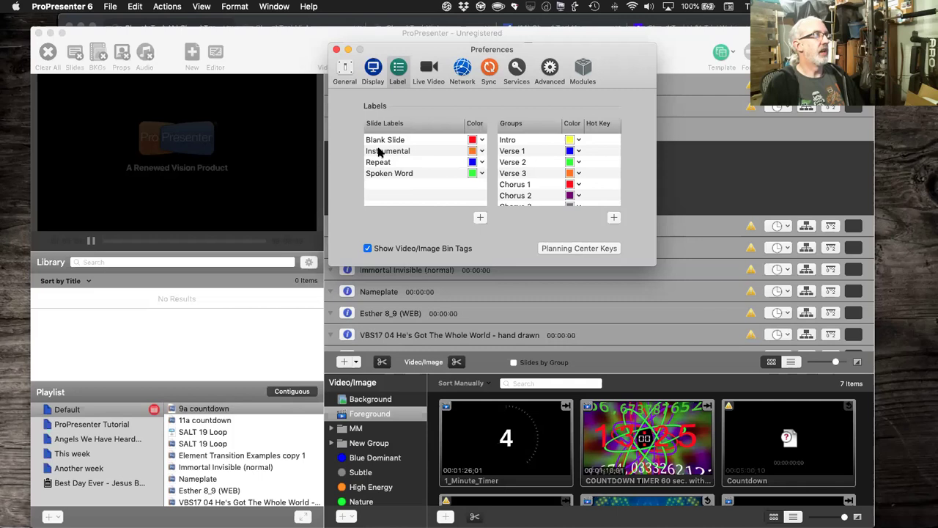
left_click(462, 68)
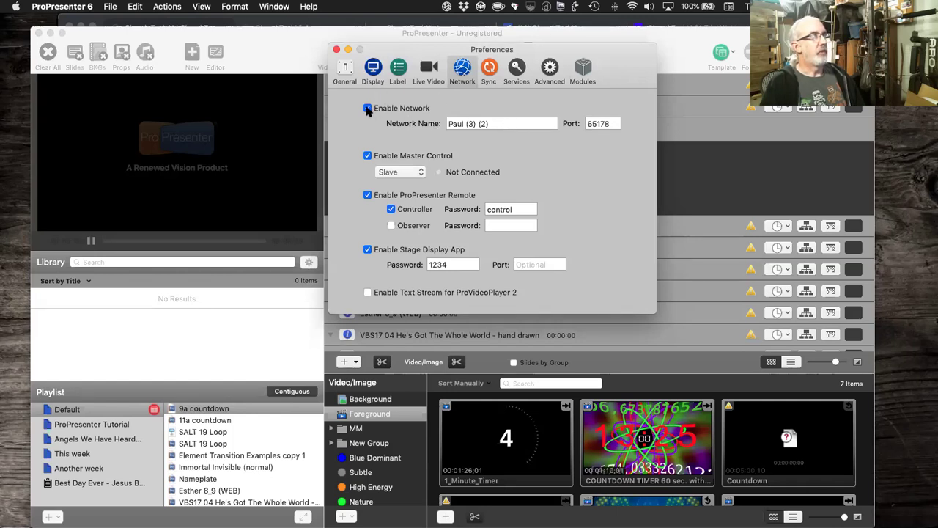
left_click(368, 108)
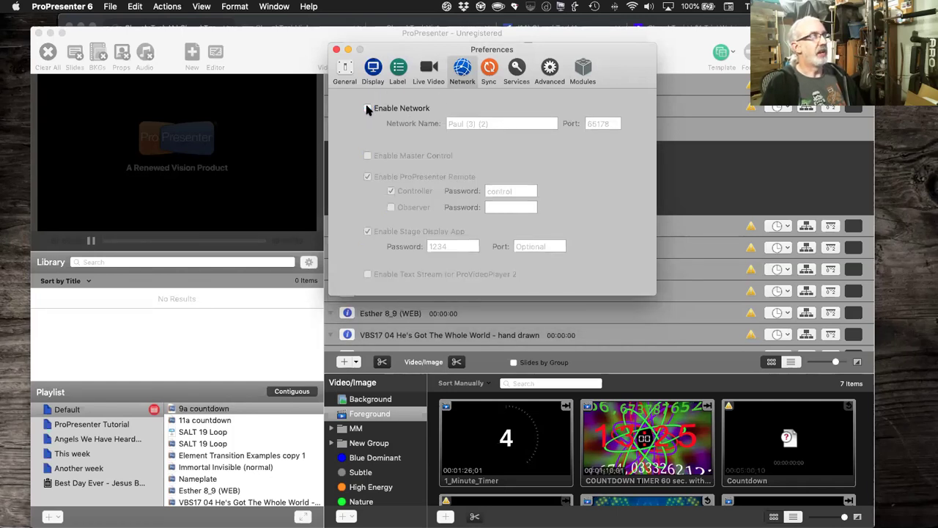
left_click(368, 109)
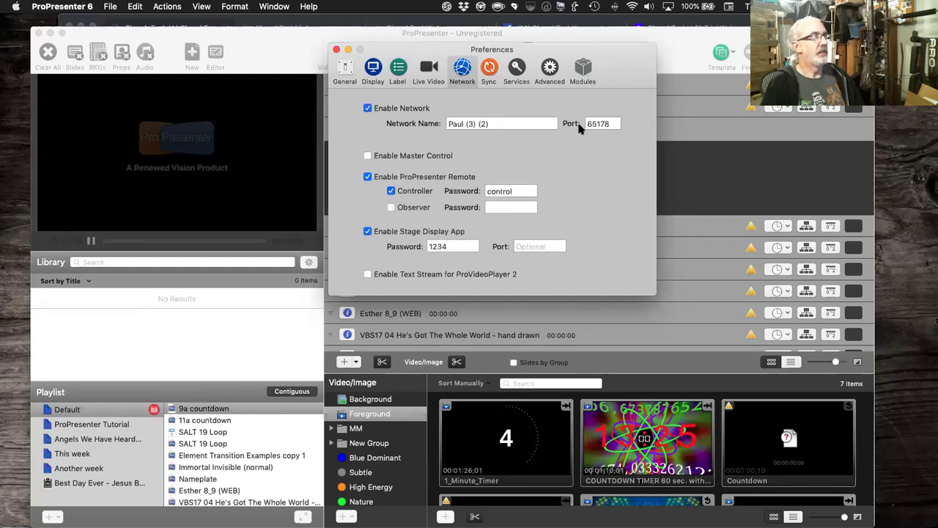
left_click(368, 156)
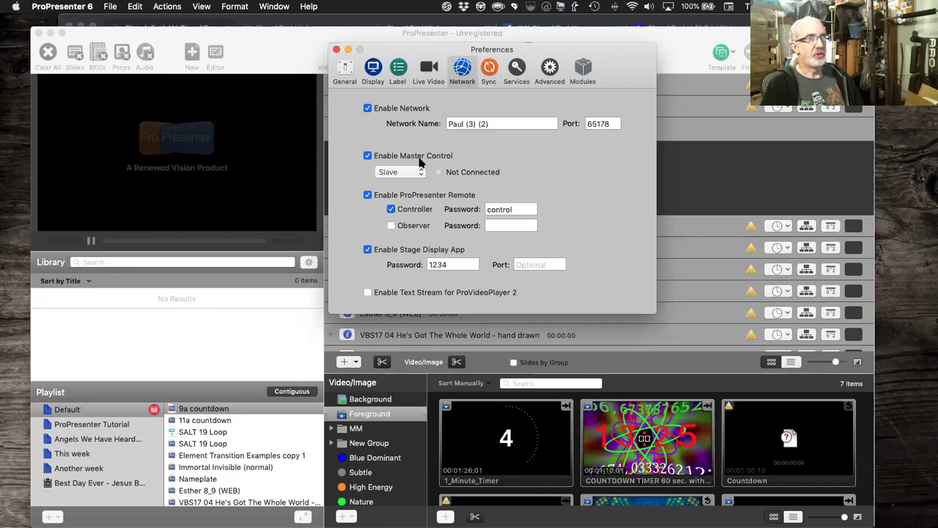
left_click(368, 156)
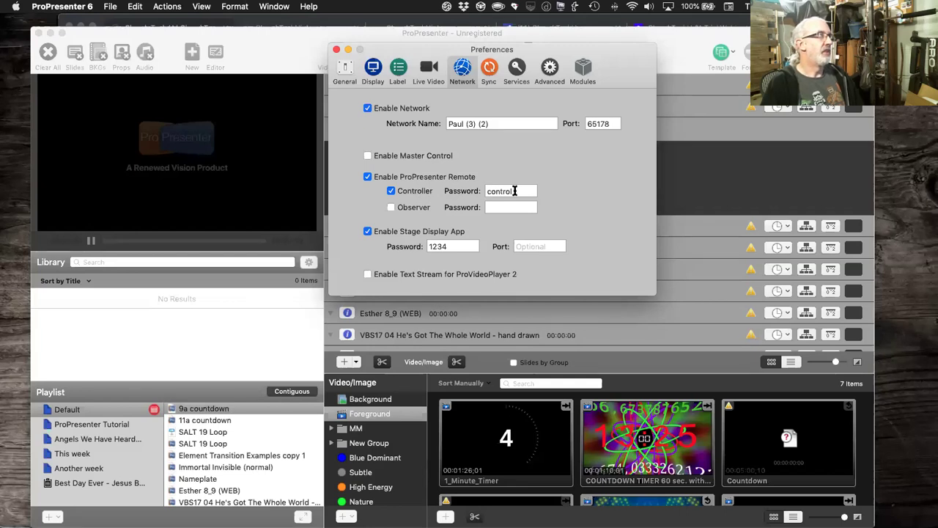
Step: Enable Observer access for ProPresenter Remote, trying a password in the Observer password field and leaving that field blank
left_click(495, 207)
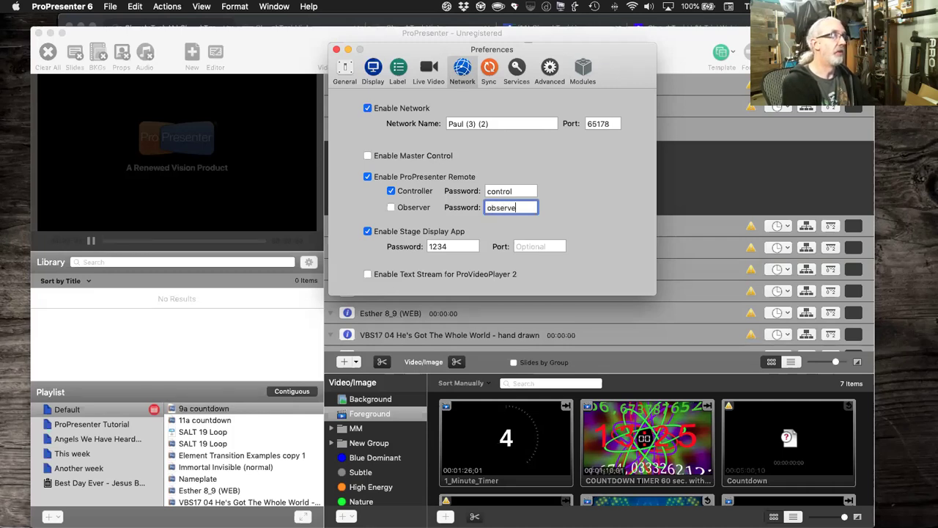
key("super+a")
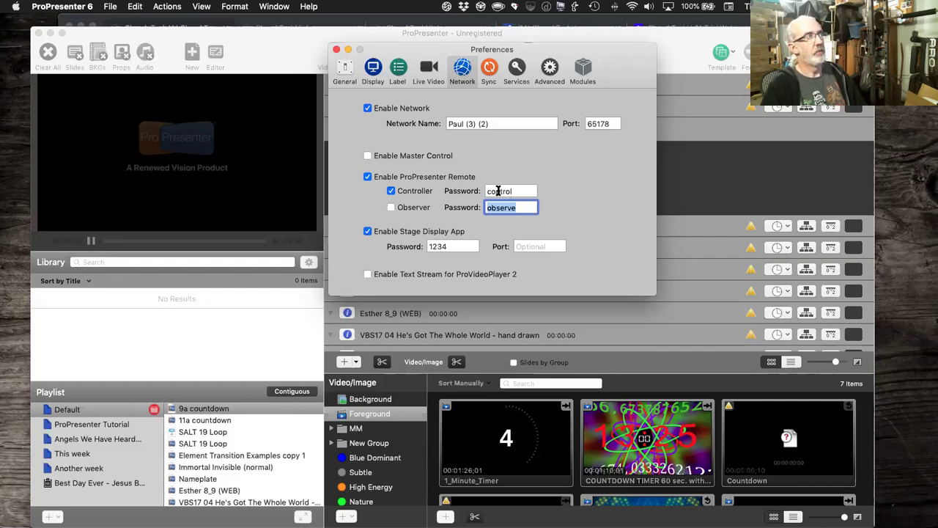
left_click(393, 207)
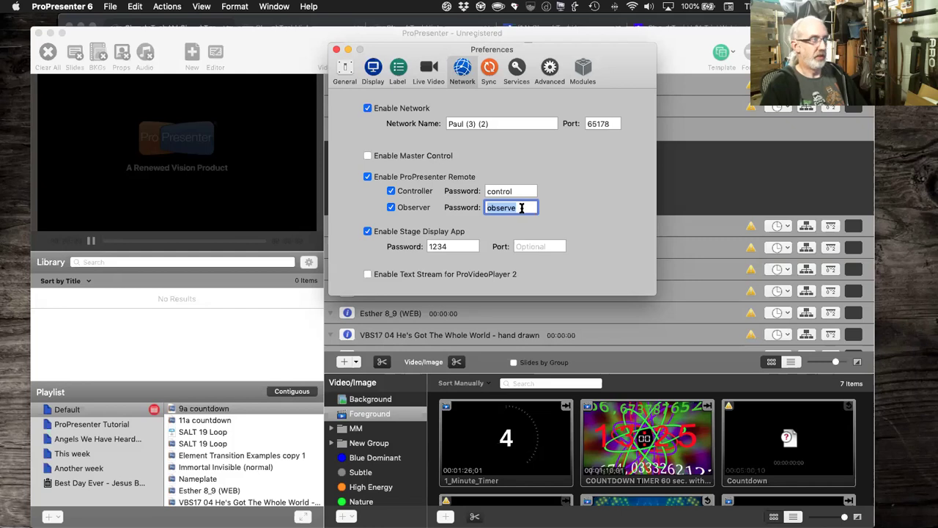
key("BackSpace")
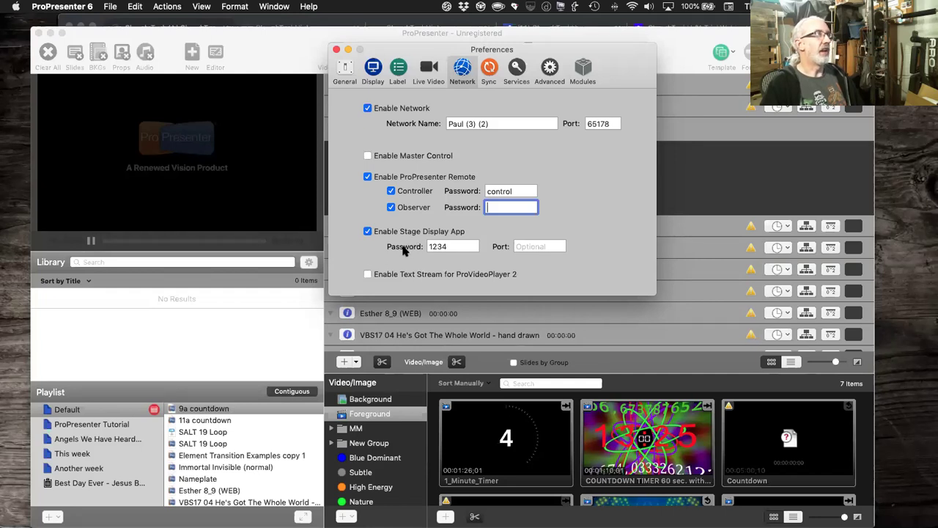
Step: Review the display and live video preferences once more and return to the network preferences
left_click(373, 68)
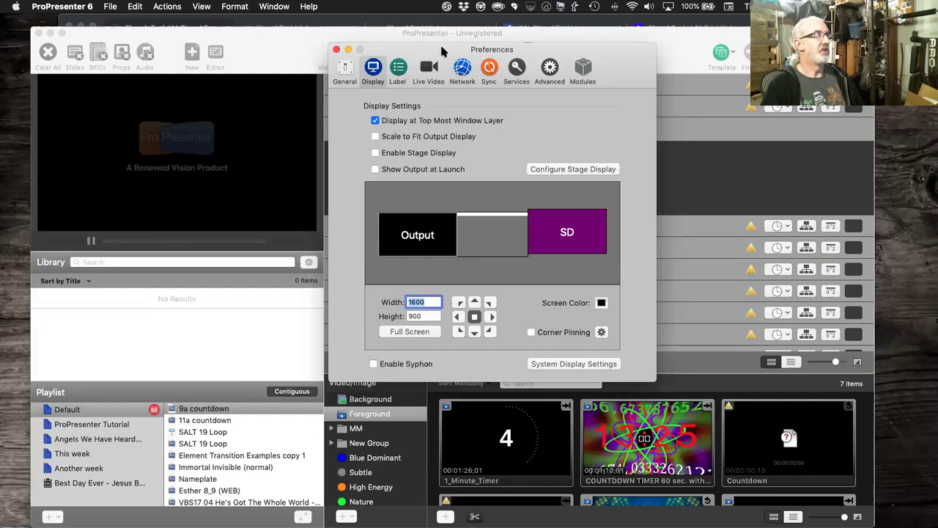
left_click(444, 68)
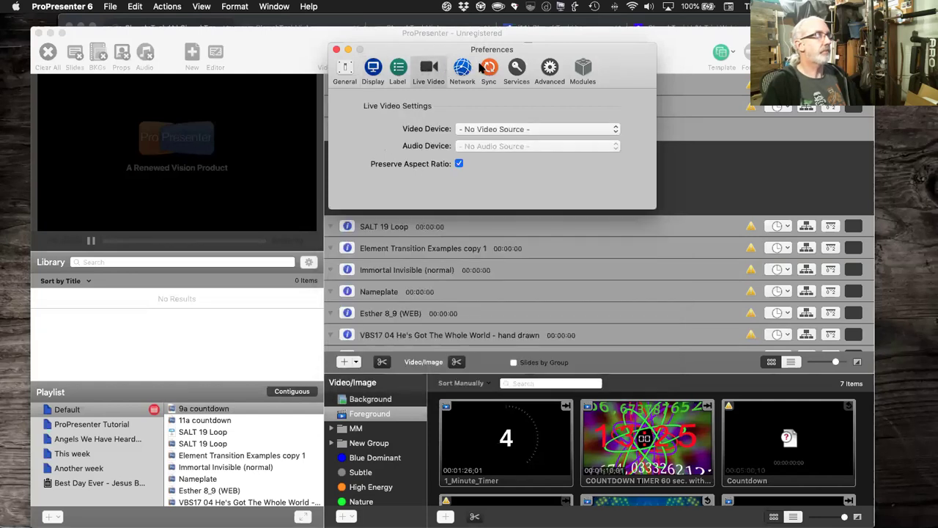
left_click(462, 68)
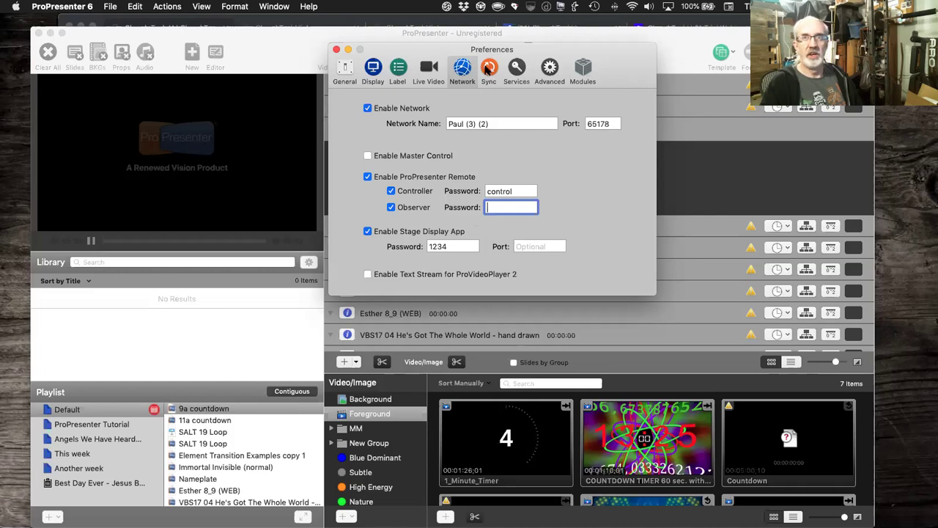
Step: Examine the cloud and local sync preferences and the services preferences for Planning Center Online, Twitter and Song Select
left_click(486, 70)
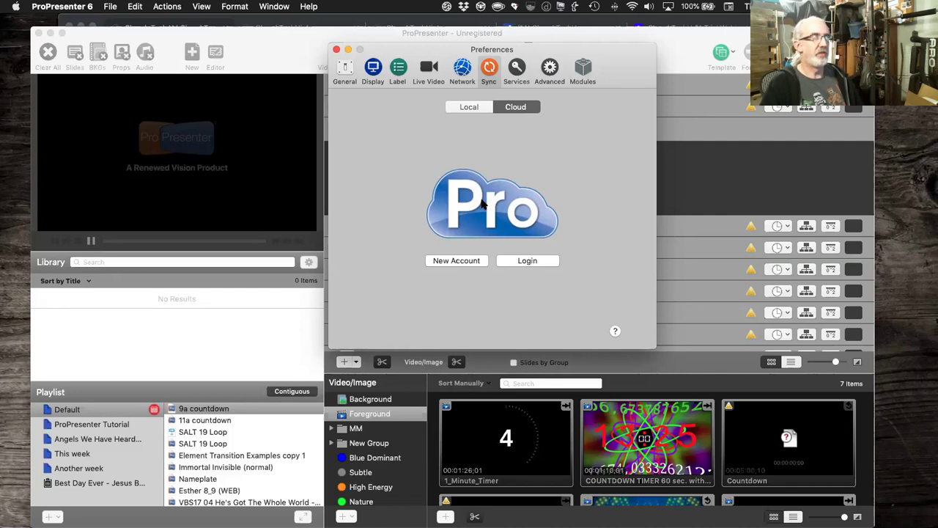
left_click(470, 108)
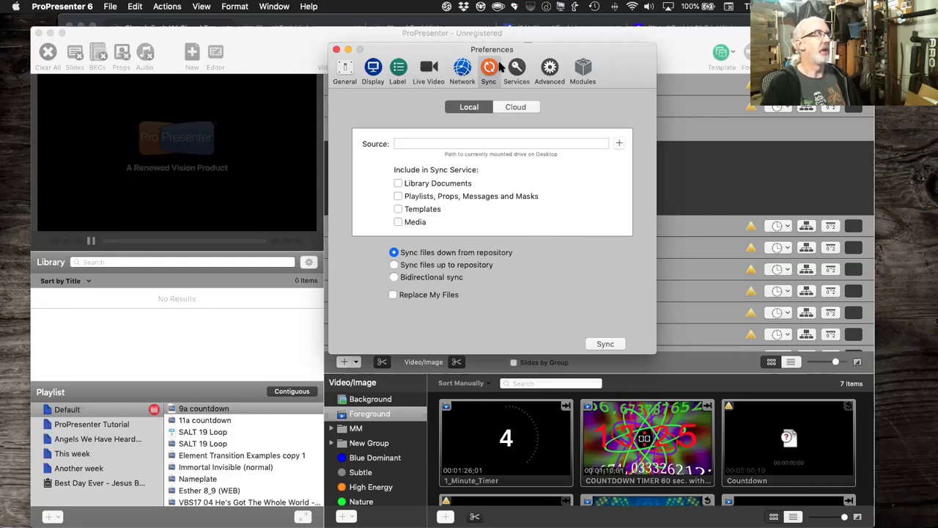
left_click(517, 67)
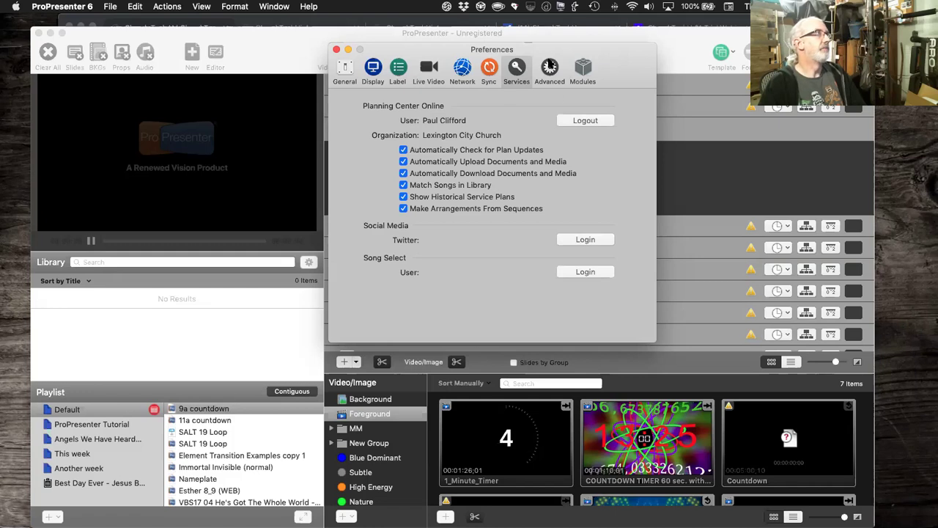
Step: In the advanced preferences, try Scale to Fit and Scale to Fill for imported backgrounds and restore Stretch to Fill
left_click(550, 67)
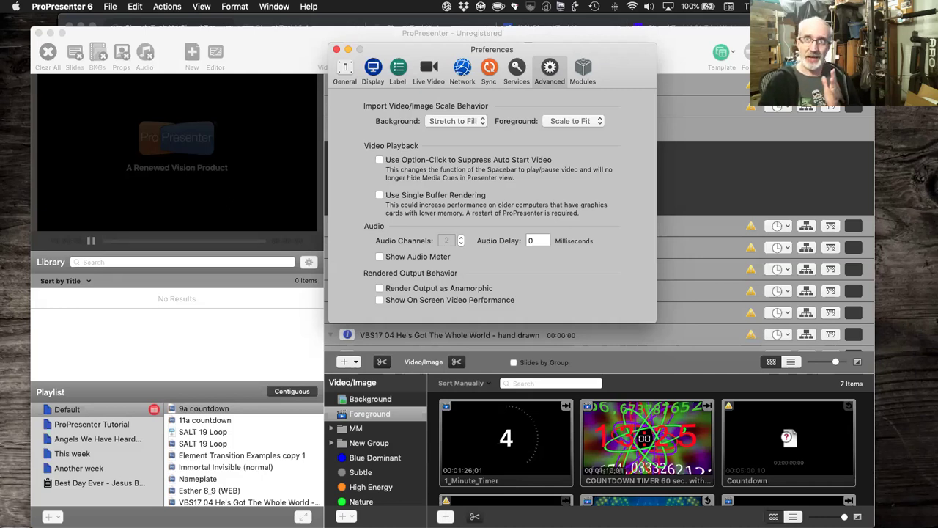
left_click(482, 122)
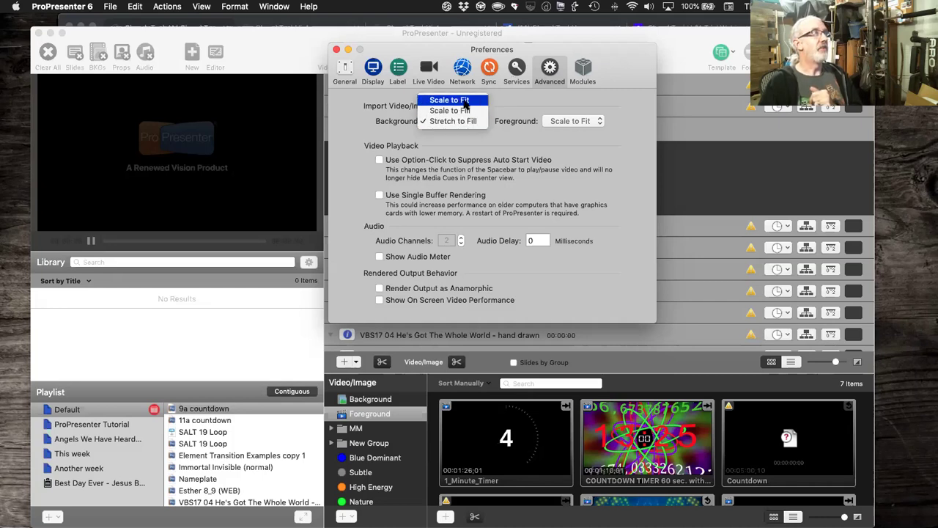
left_click(464, 101)
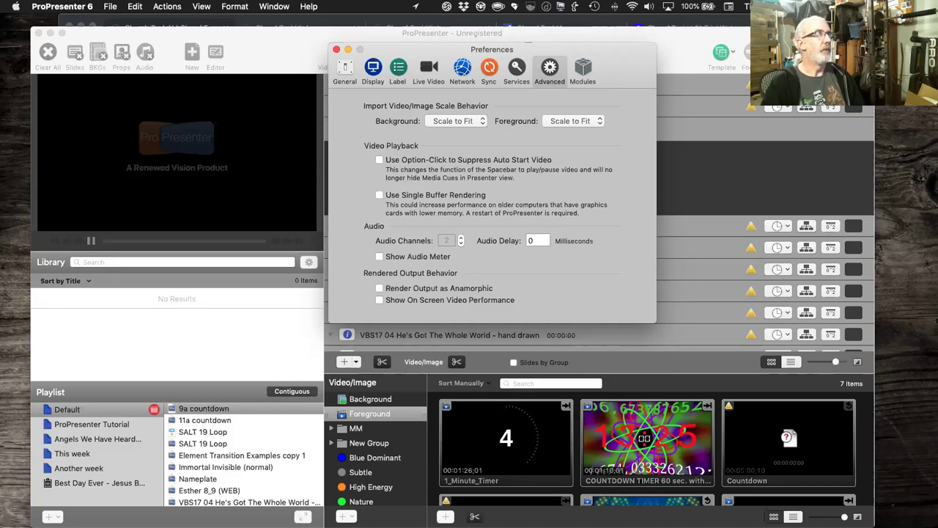
left_click(482, 121)
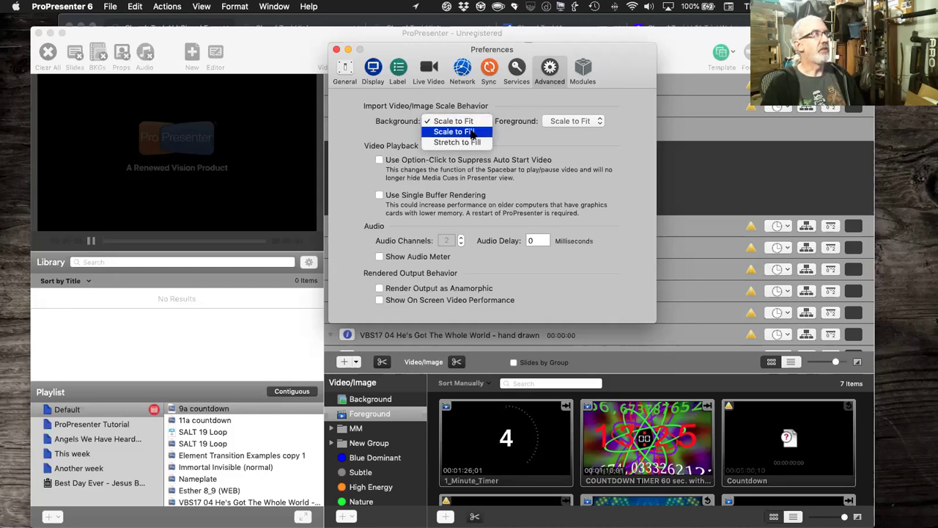
left_click(472, 132)
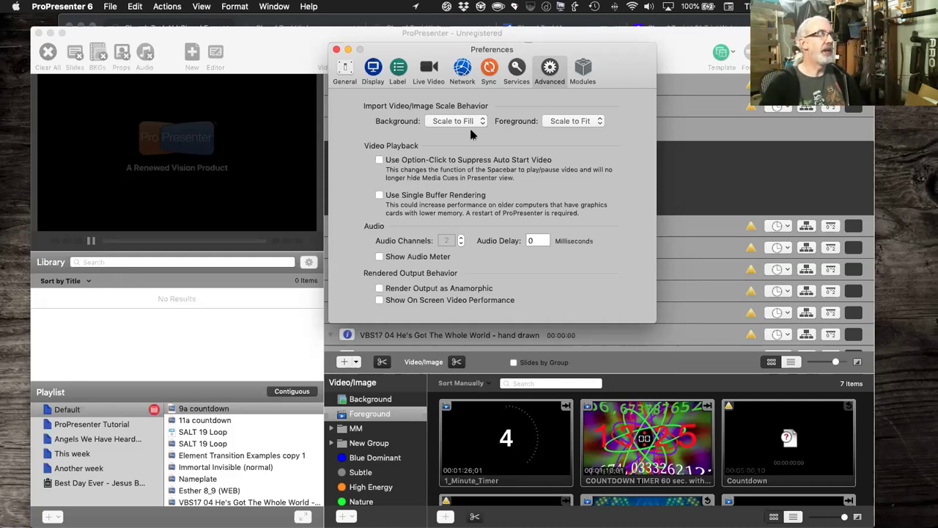
left_click(480, 120)
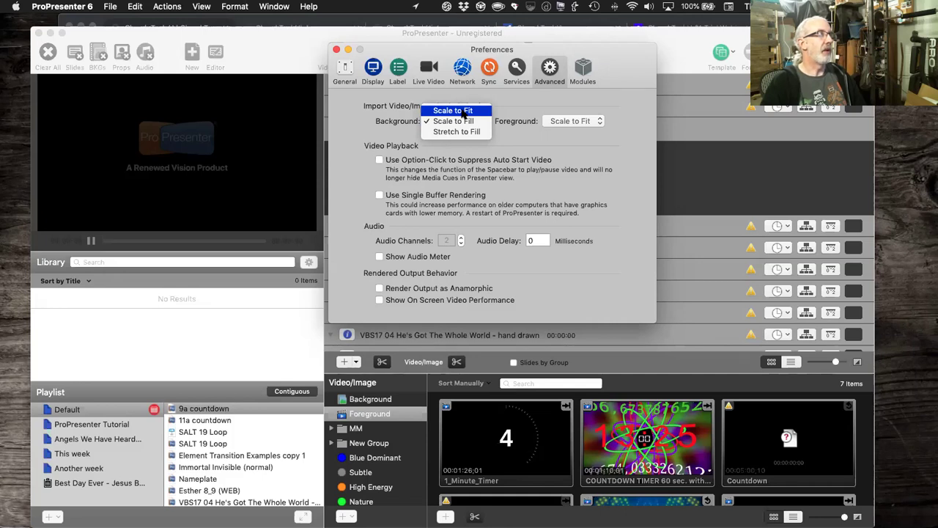
left_click(470, 132)
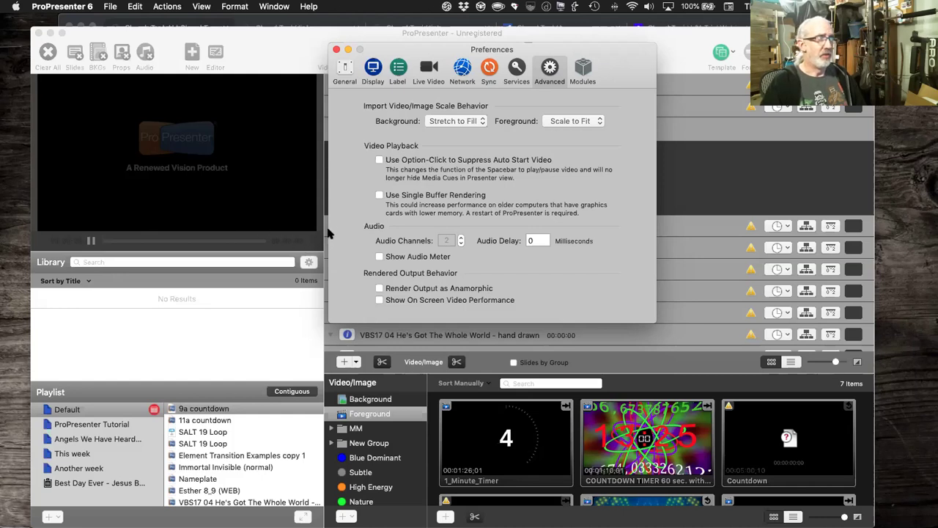
Step: Try Show On Screen Video Performance, close the full-screen output and turn the option off again
left_click(377, 300)
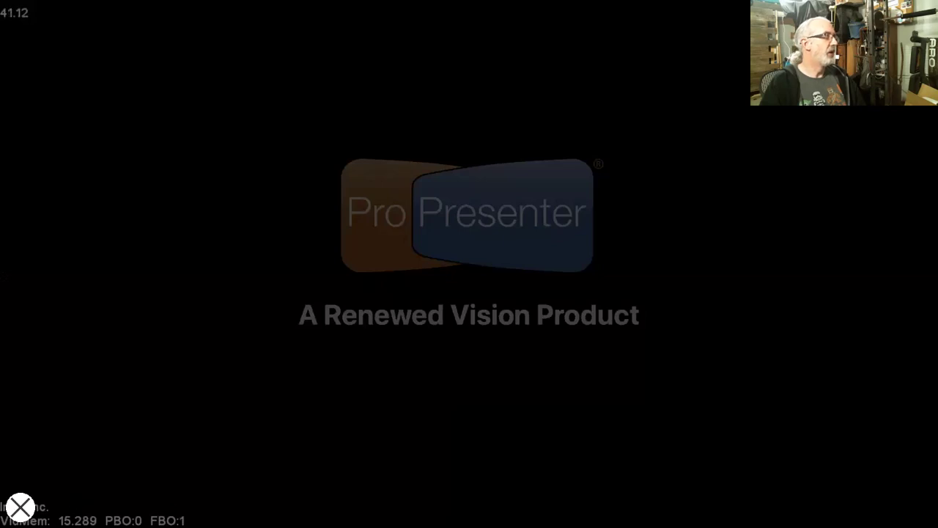
left_click(30, 505)
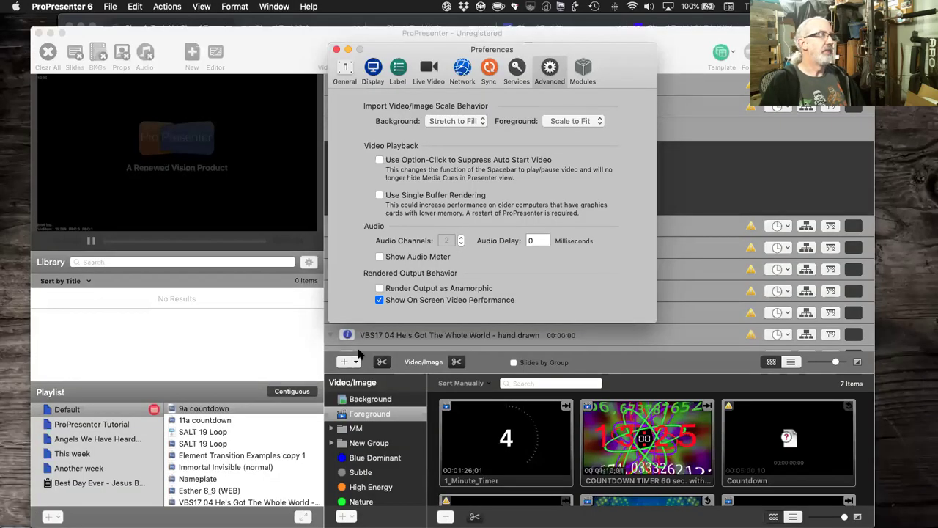
left_click(378, 301)
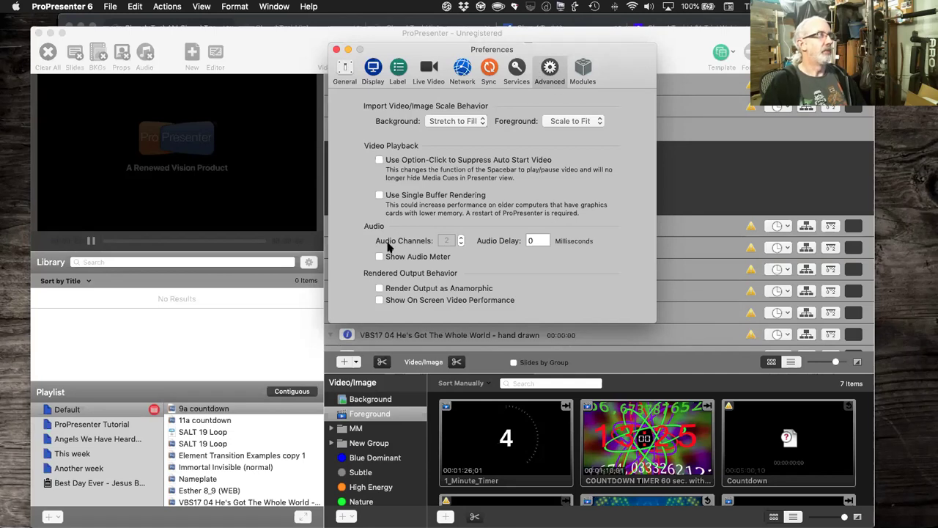
Step: Enable Show Audio Meter, look through the list of available modules and close the preferences
left_click(379, 257)
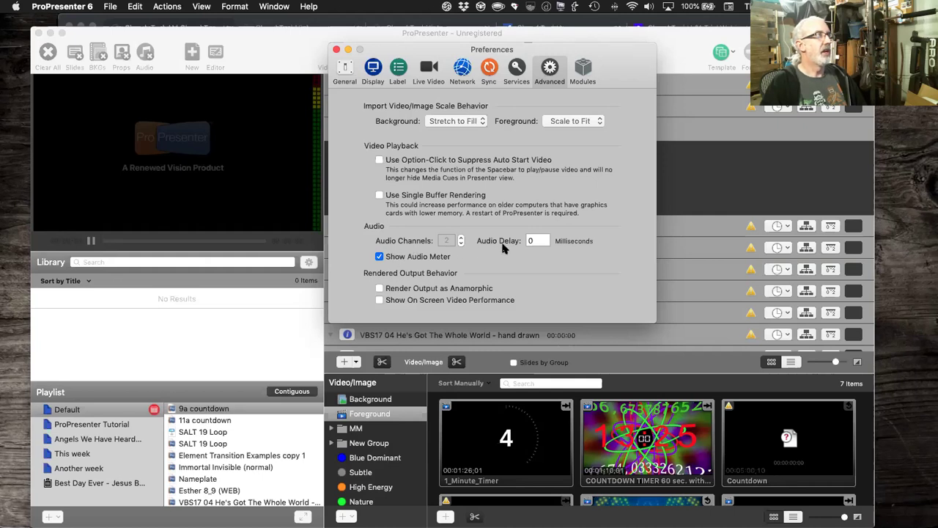
left_click(579, 73)
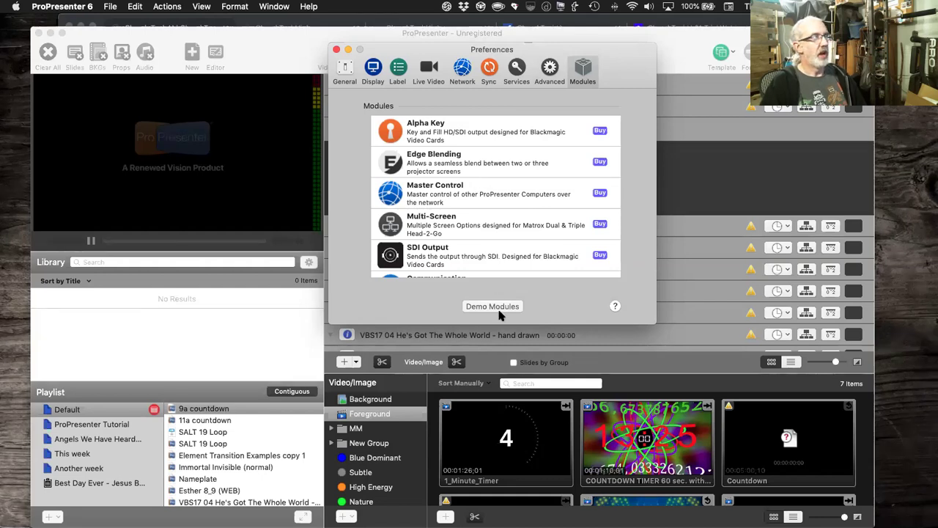
scroll(510, 247, "down", 3)
scroll(510, 248, "up", 5)
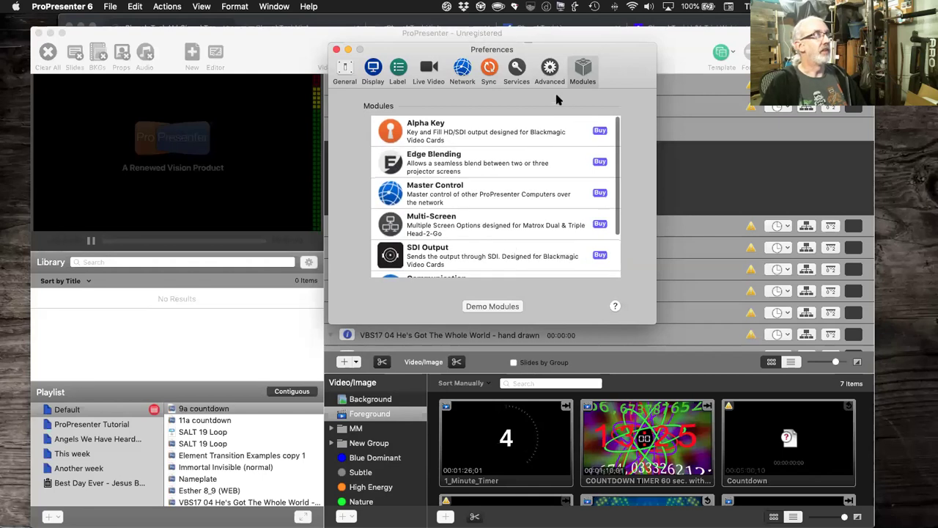
left_click(336, 50)
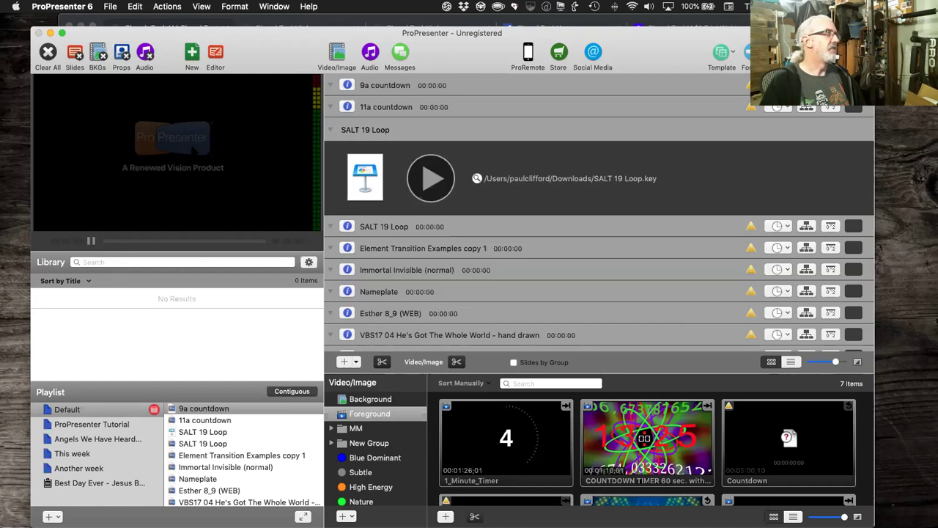
Step: Switch the preview to the stage display and back to the main output, and select the SALT 19 Loop presentation
left_click(192, 147)
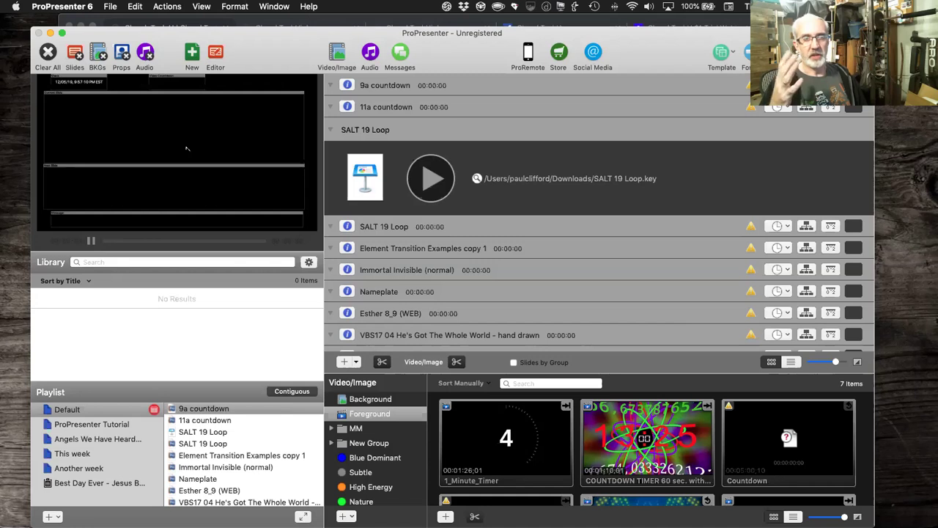
left_click(187, 149)
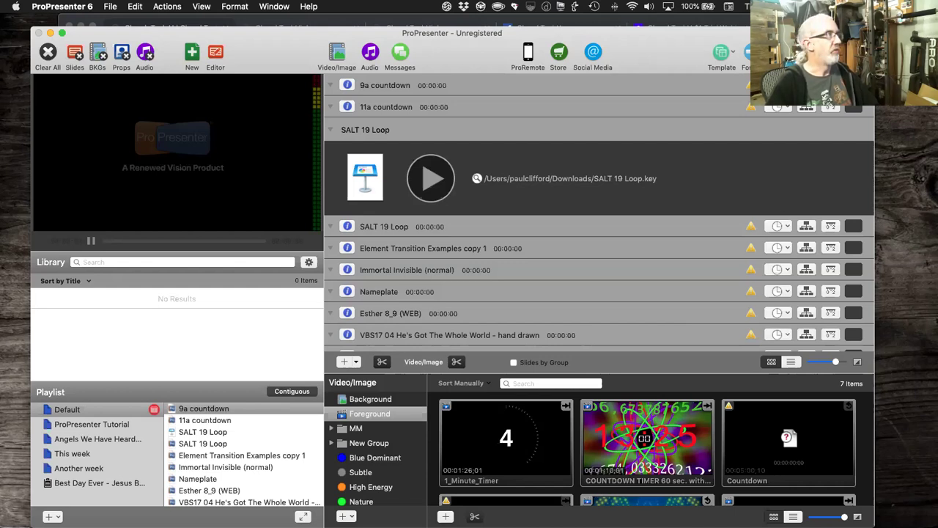
left_click(712, 173)
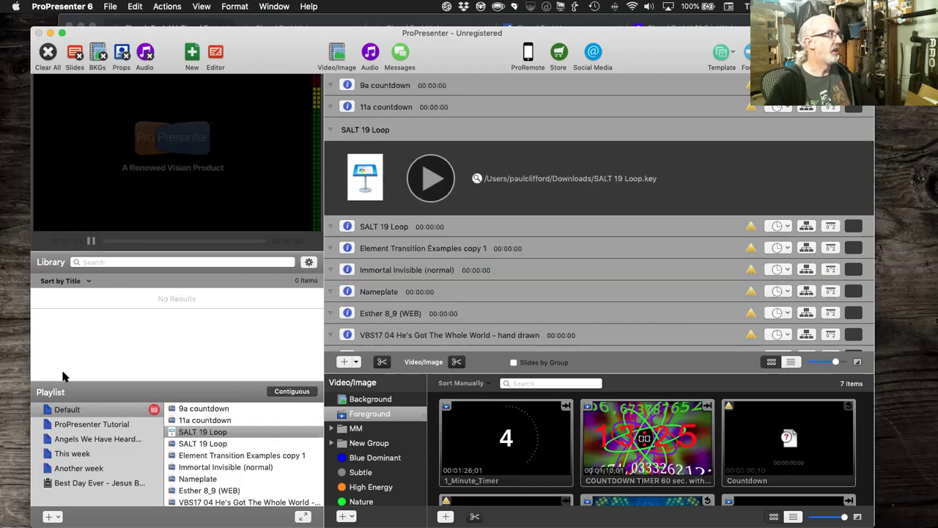
Step: Start a new document from the playlist area and name it Amazing Grace
left_click(52, 516)
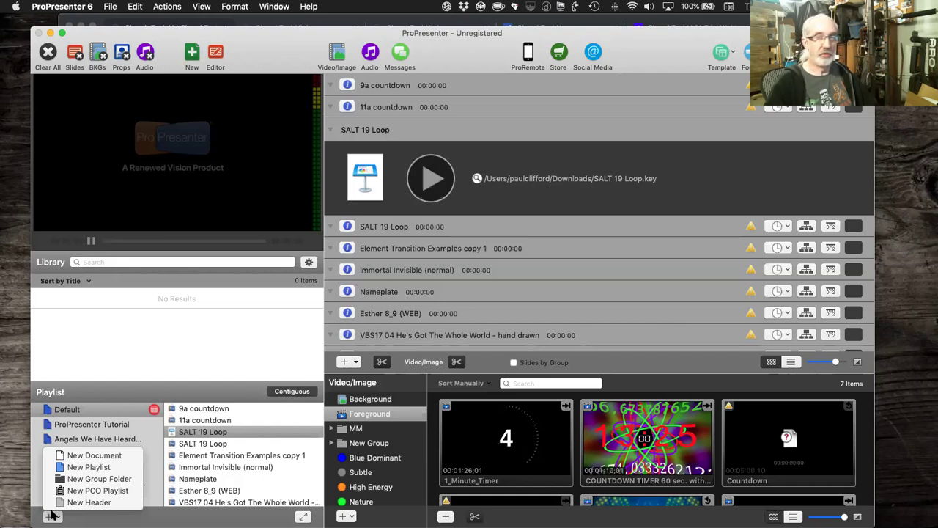
left_click(65, 458)
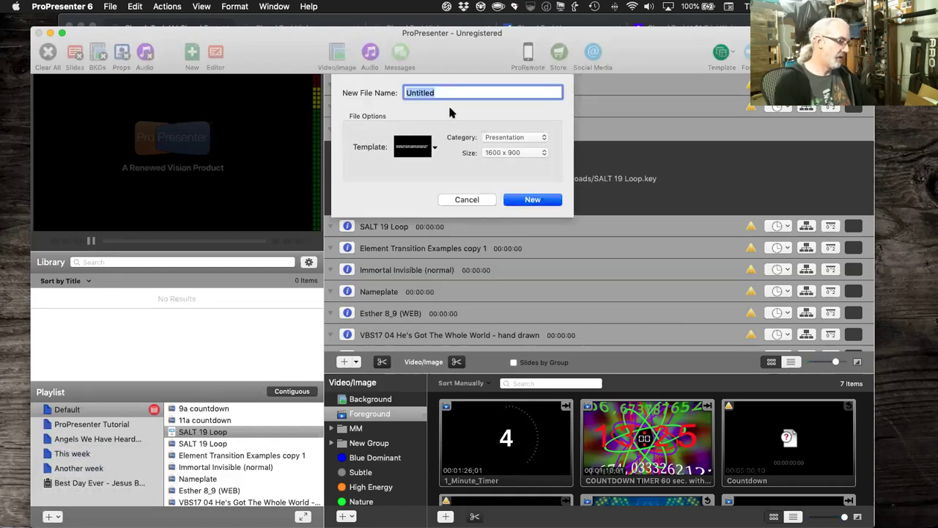
type("Am")
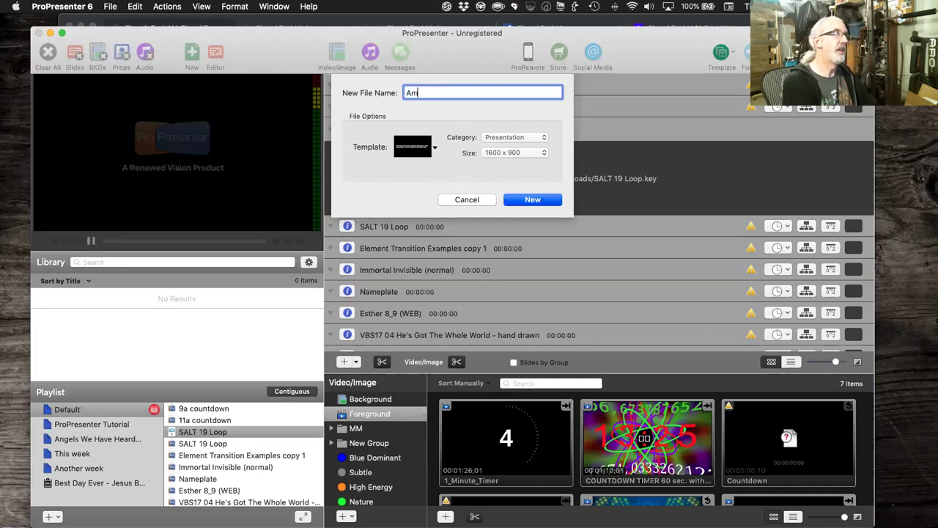
type("azing Gr")
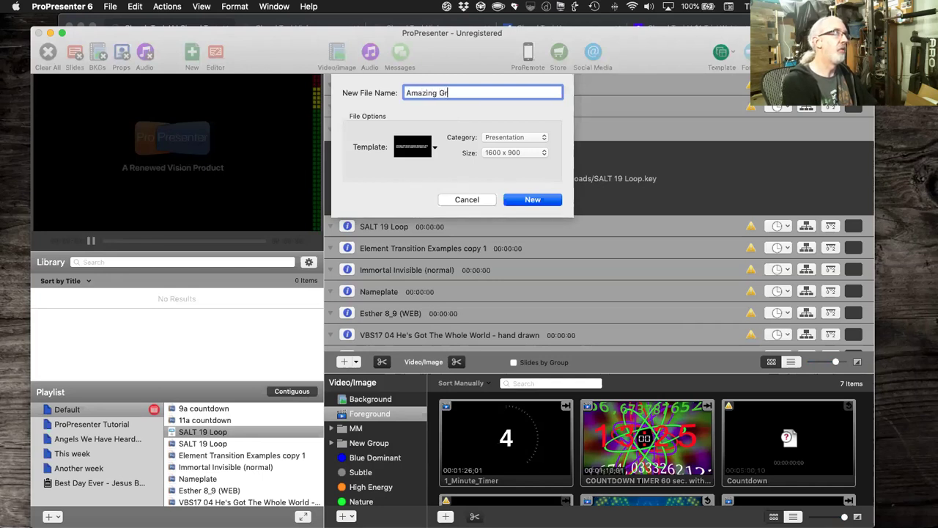
type("ace")
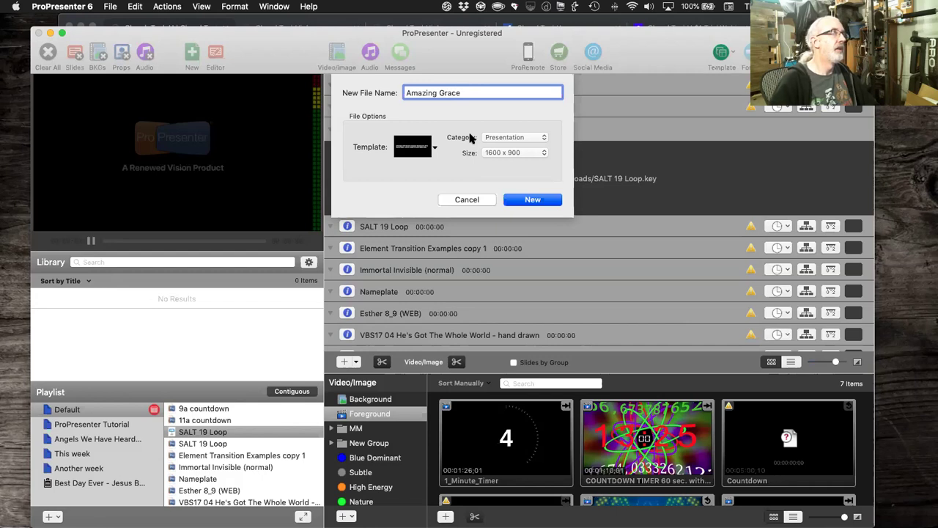
Step: Create a new category named Hymns and assign it to the Amazing Grace document
left_click(540, 137)
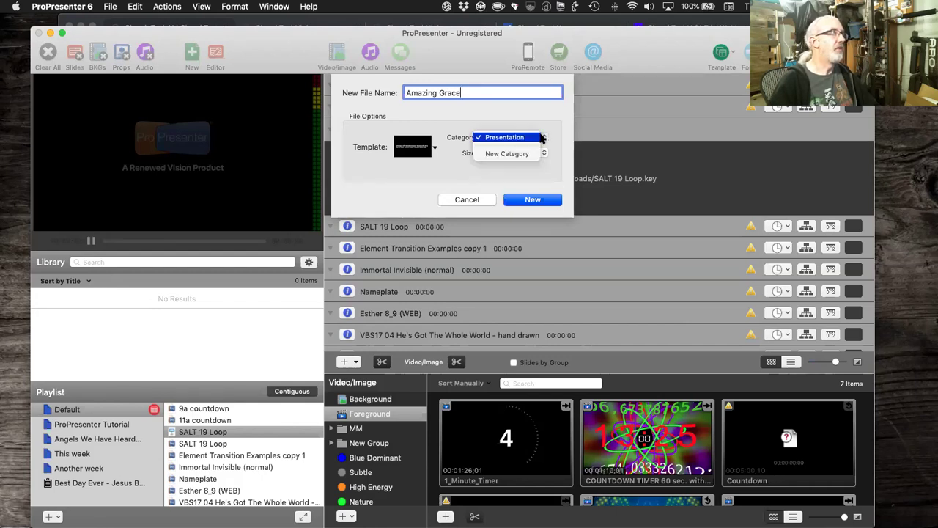
left_click(526, 154)
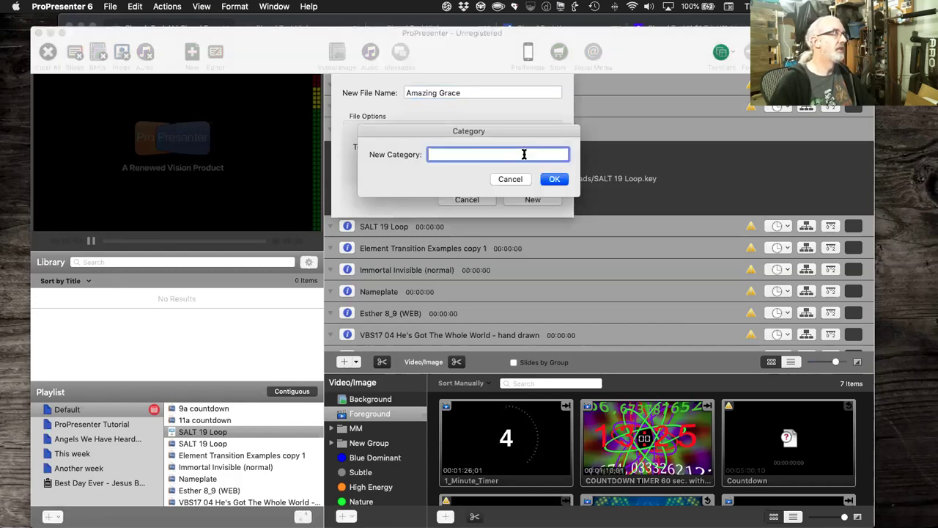
type("Wo")
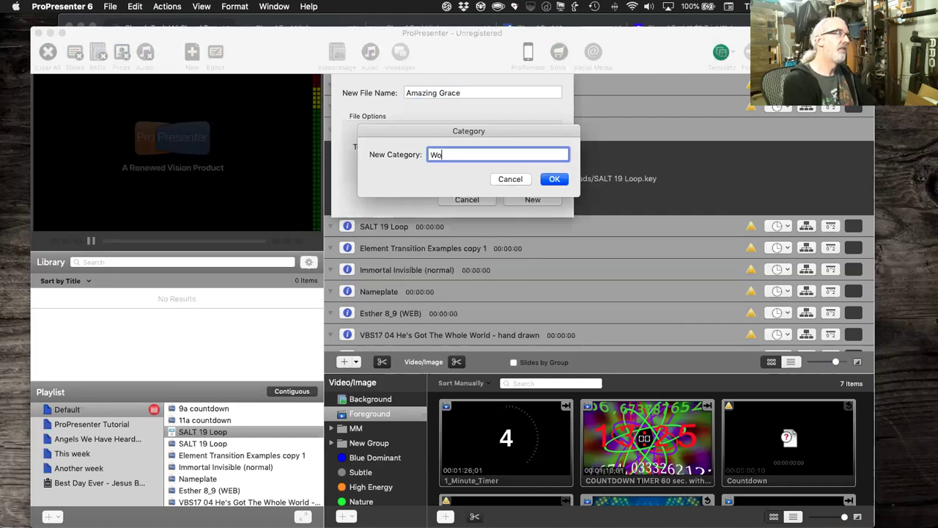
key("BackSpace")
key("BackSpace")
type("Huy")
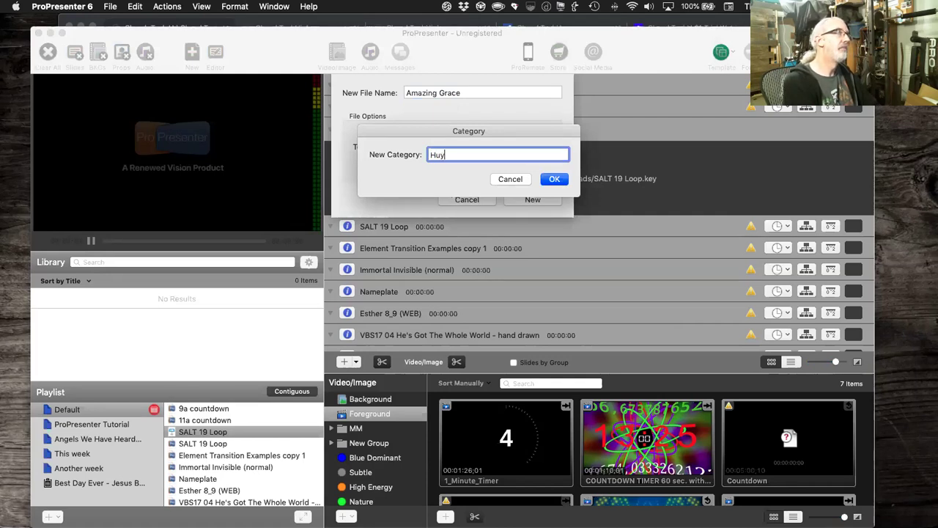
key("BackSpace")
type("ymn")
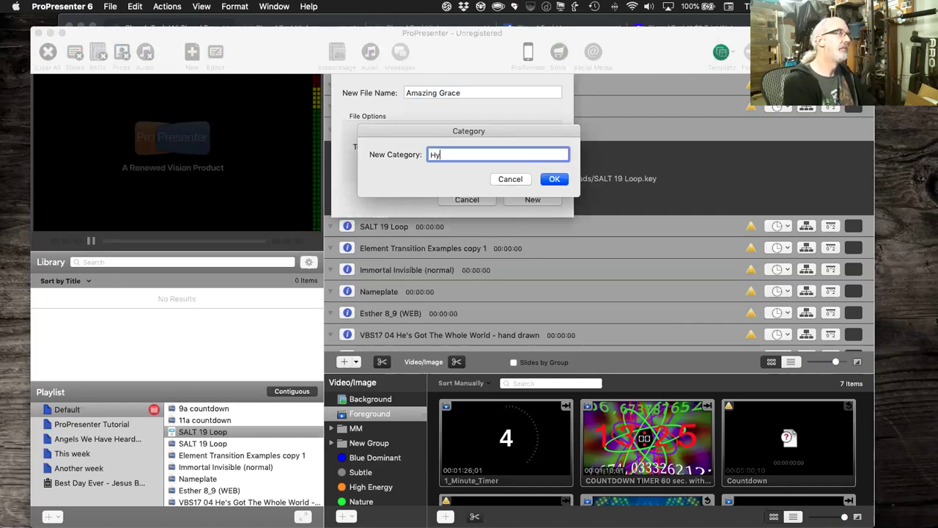
type("s")
key("Return")
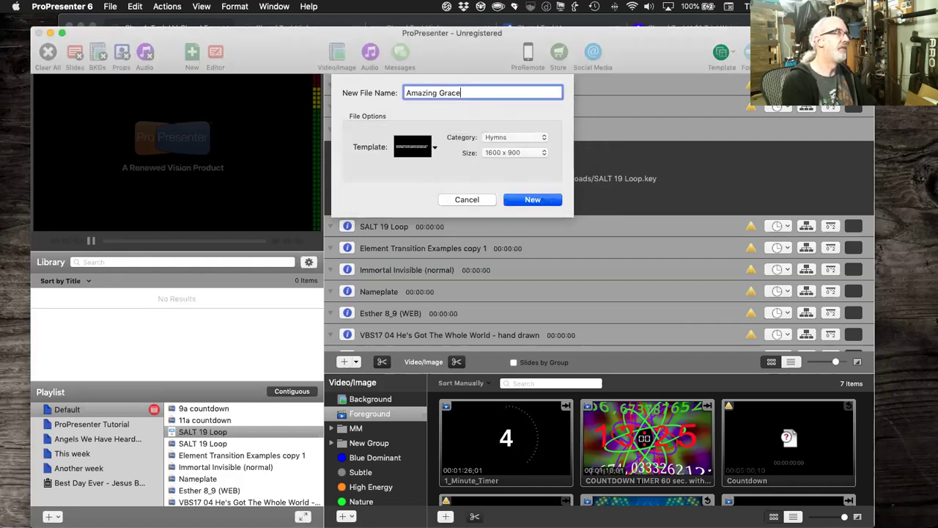
Step: Keep the size at 1600 x 900, choose the Full Page Lyric template from the Clouds group and create the document
left_click(543, 152)
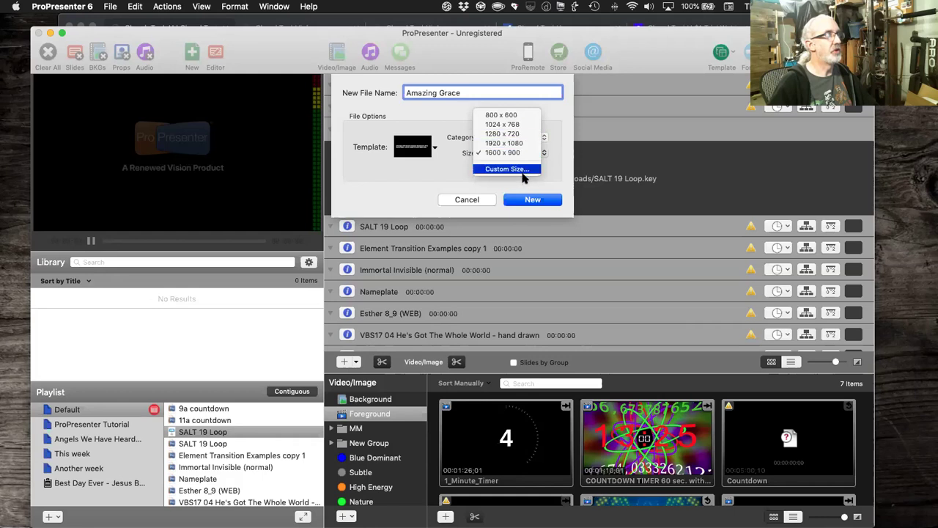
left_click(547, 170)
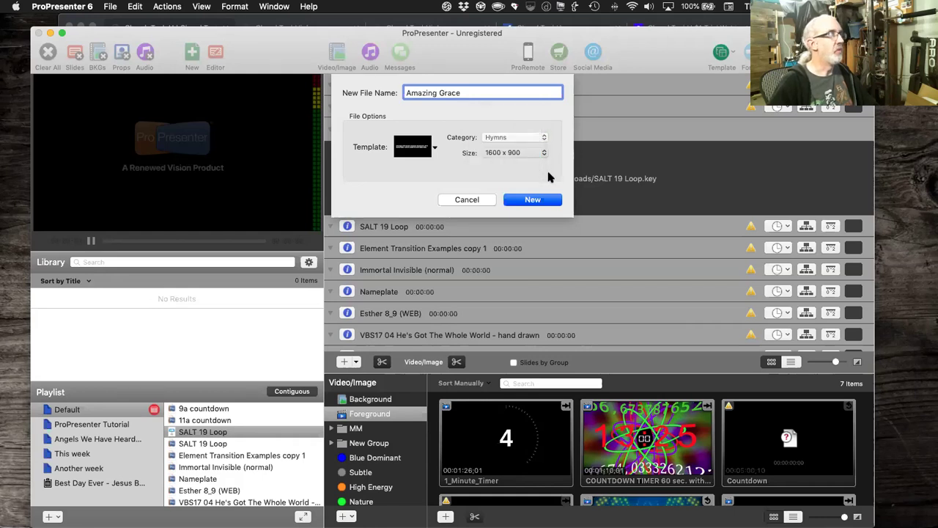
left_click(434, 148)
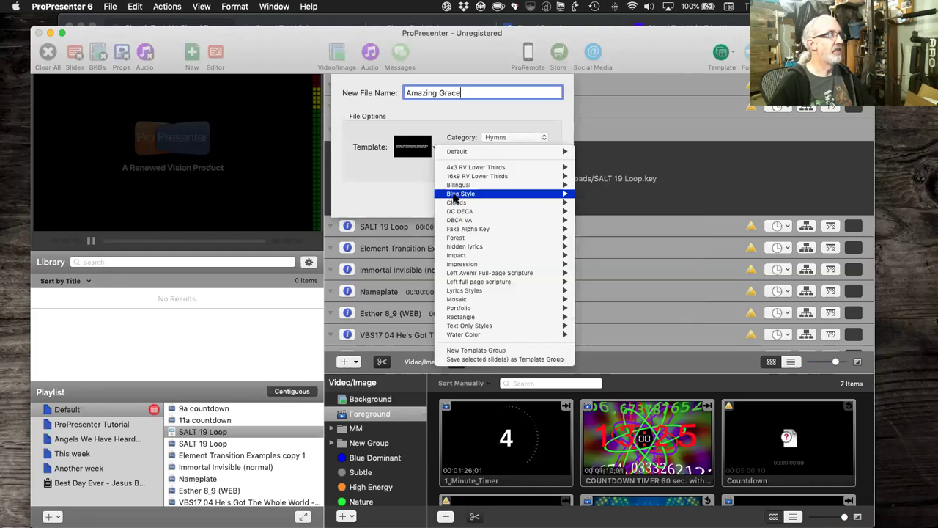
mouse_move(454, 198)
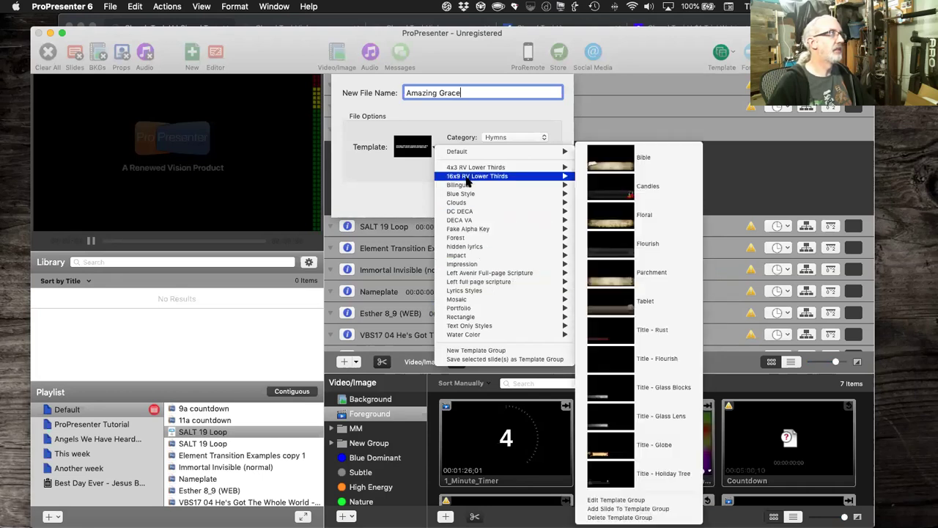
mouse_move(473, 236)
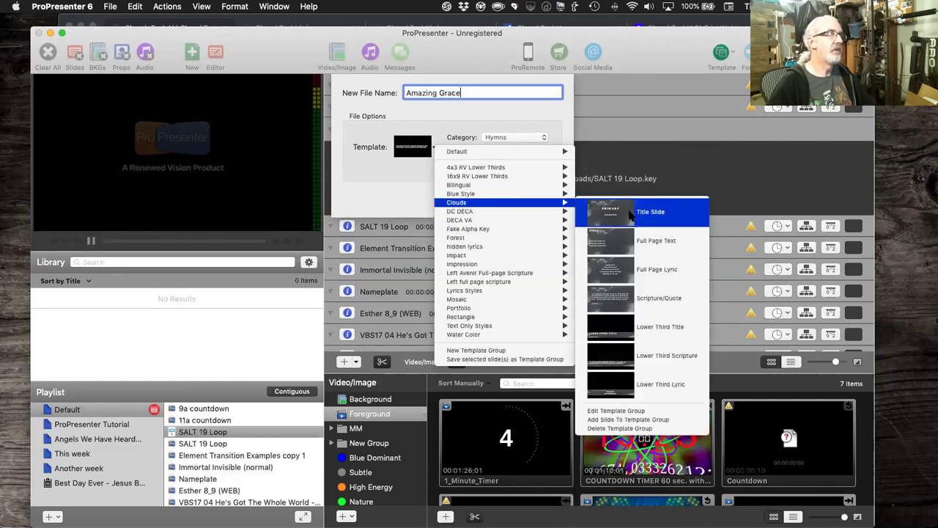
left_click(622, 269)
left_click(525, 195)
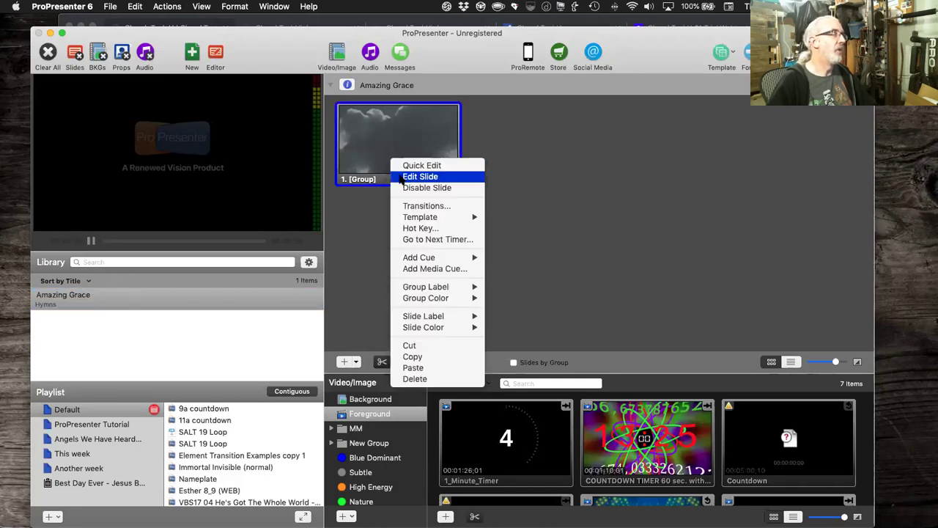
Step: Open the first slide for editing and replace its placeholder text with "Amazing Grace! How sweet the sound"
left_click(420, 177)
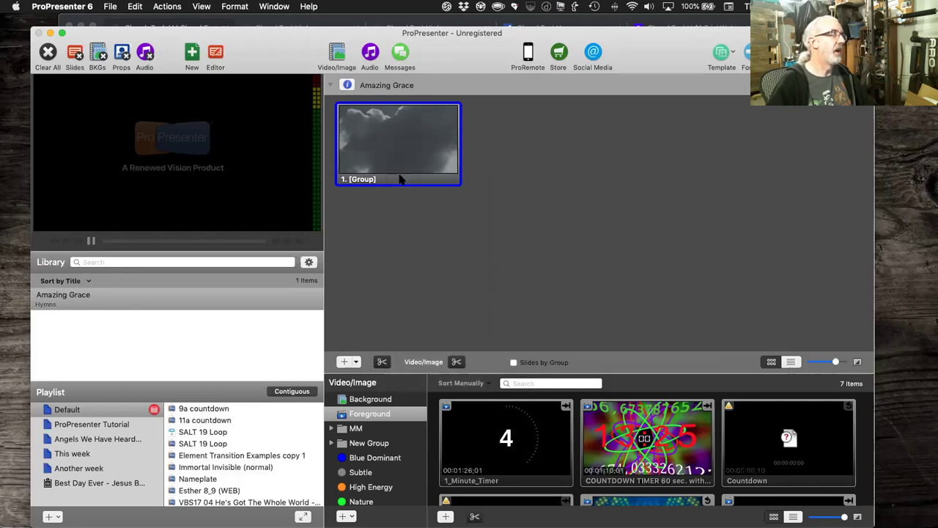
double_click(606, 219)
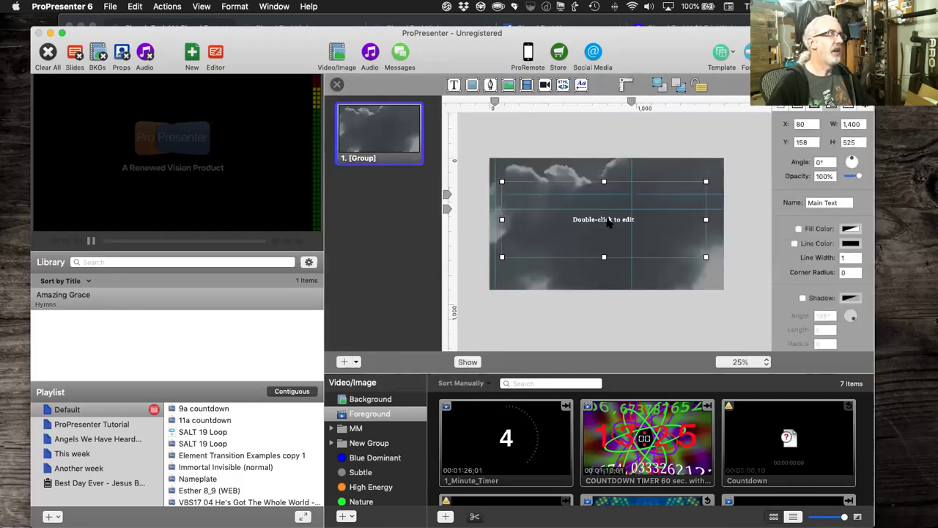
type("Amazing B")
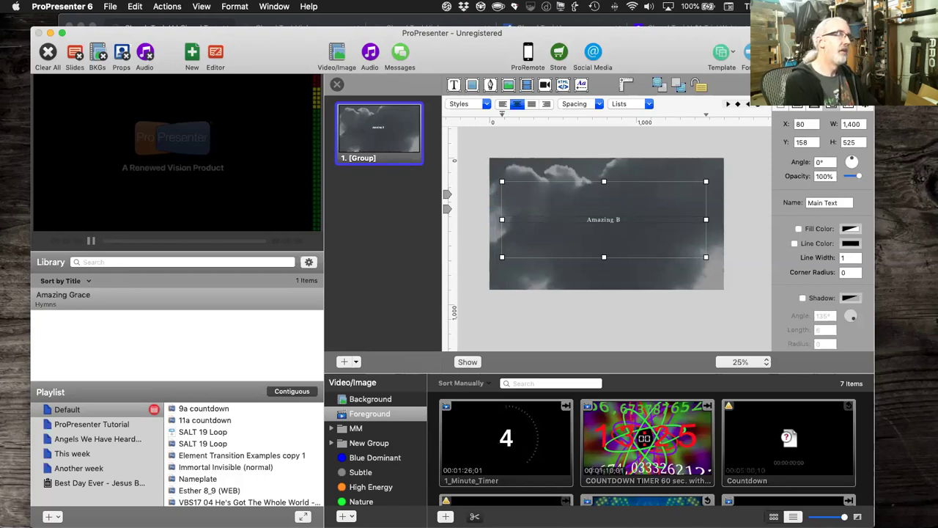
key("BackSpace")
type("Grace! How s")
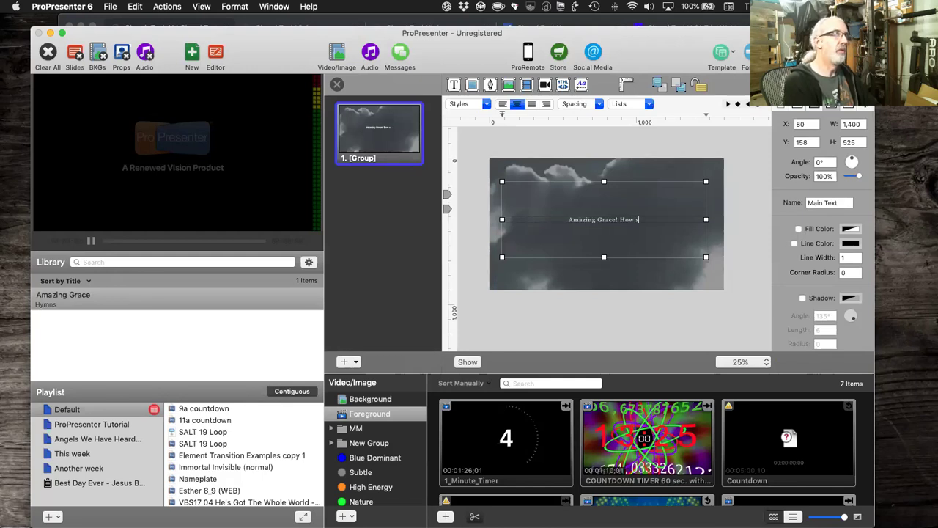
type("weet the sound")
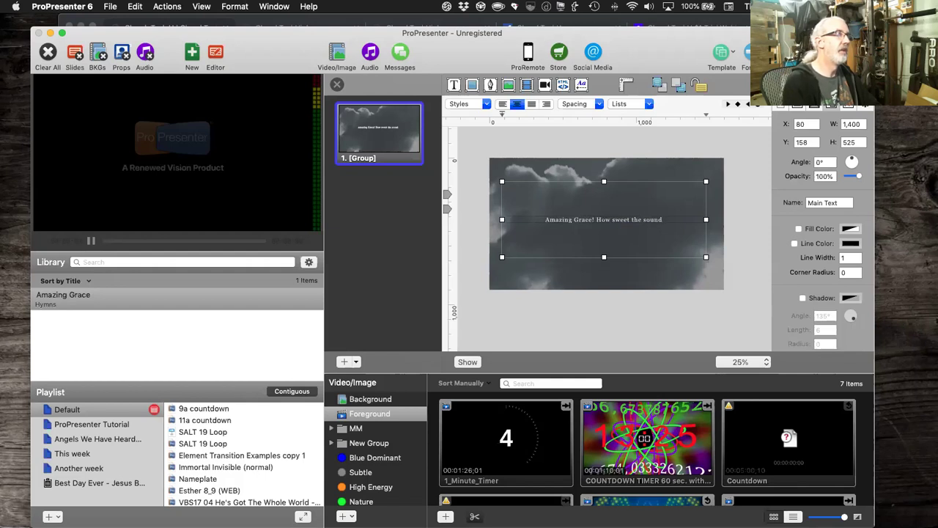
Step: Add a second slide with the text "That saved a wretch like me" and close the slide editor
left_click(342, 363)
left_click(604, 216)
type("That saved a wretch like me")
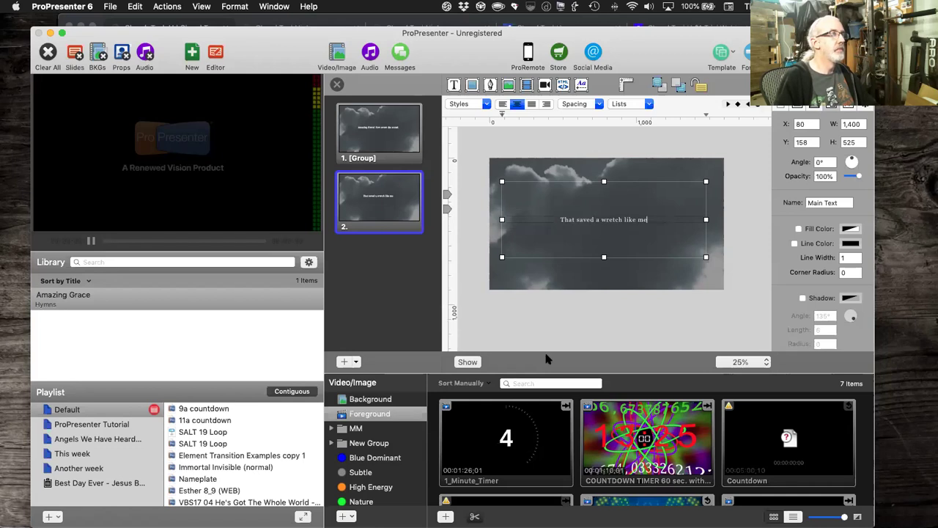
left_click(546, 323)
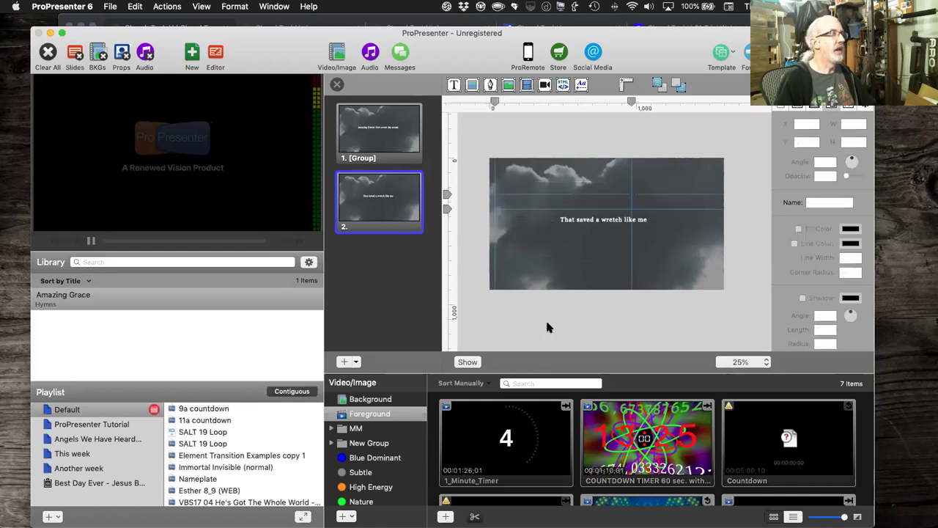
left_click(338, 84)
Step: Show the first slide on the output, switch to the second slide and return to the first
left_click(435, 153)
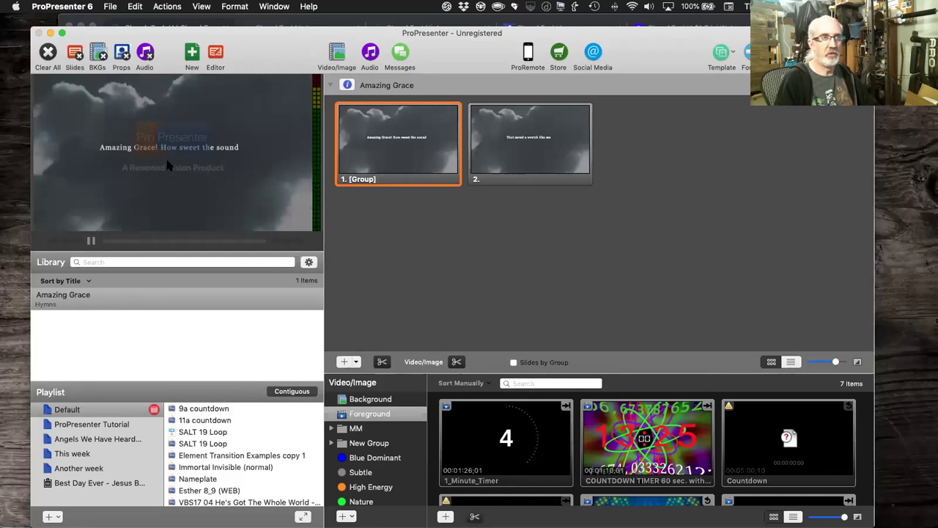
left_click(511, 148)
left_click(380, 141)
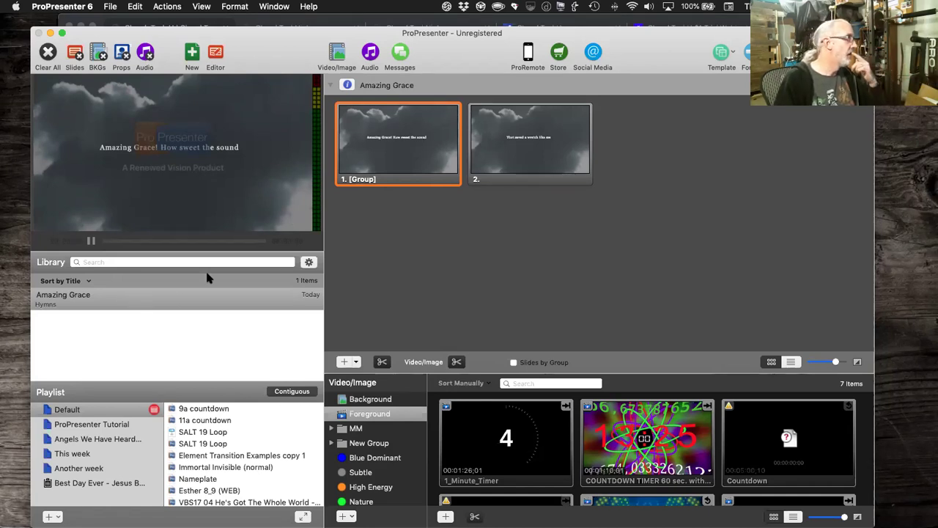
Step: Include SongSelect results in library searches, search the library for "Amaz" and look at the SongSelect login
left_click(310, 263)
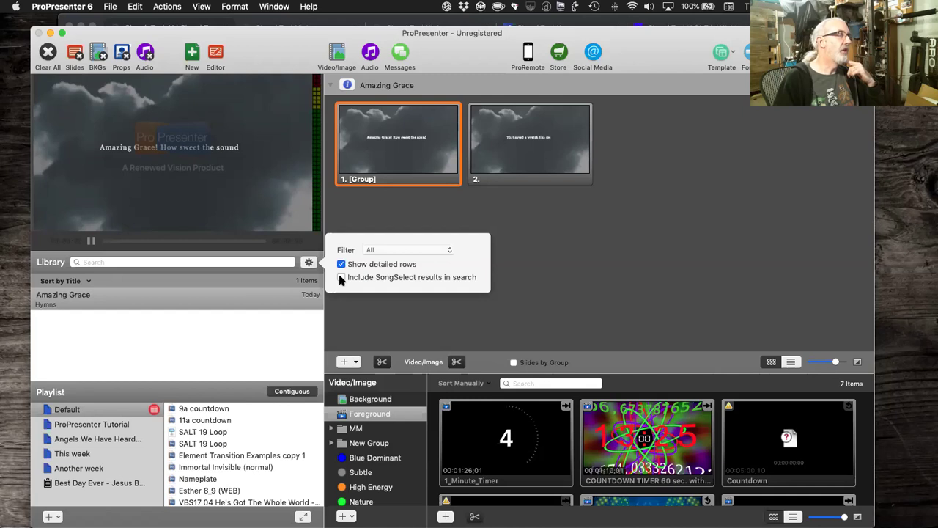
left_click(341, 277)
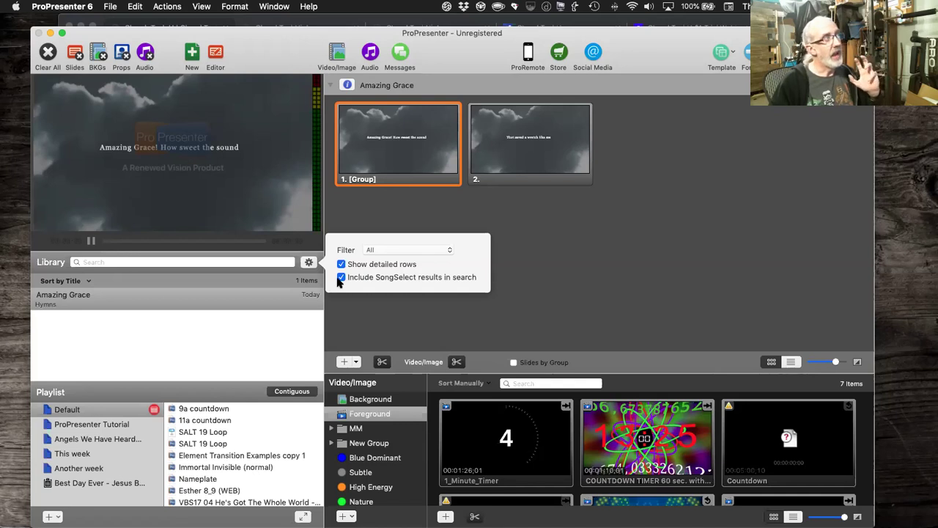
left_click(257, 263)
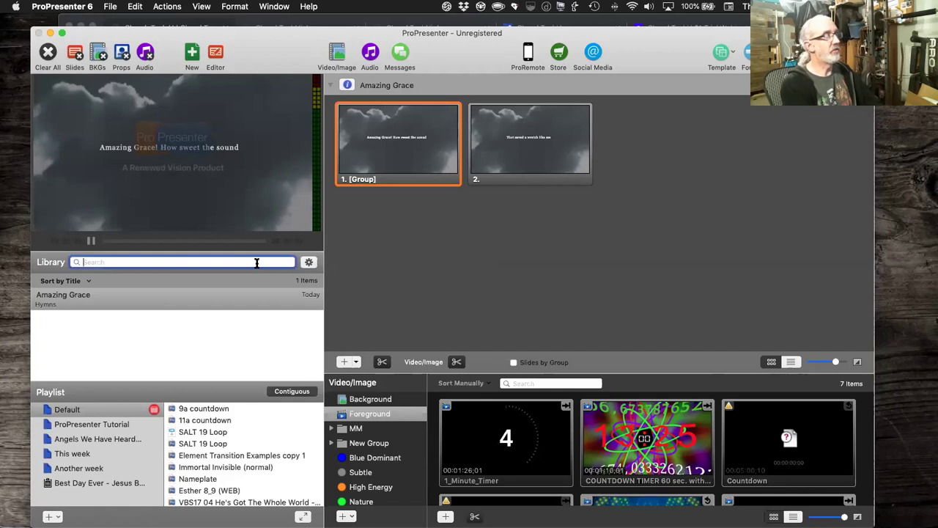
type("Amaz")
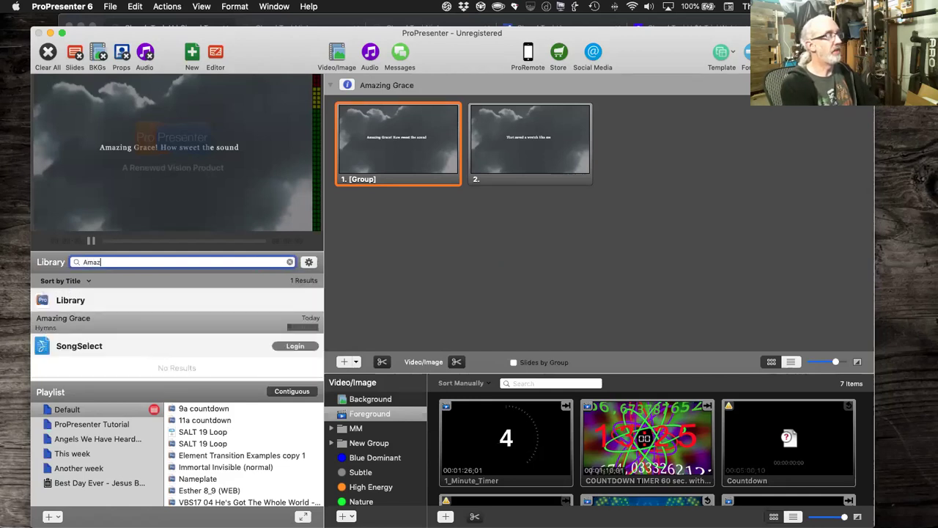
left_click(294, 347)
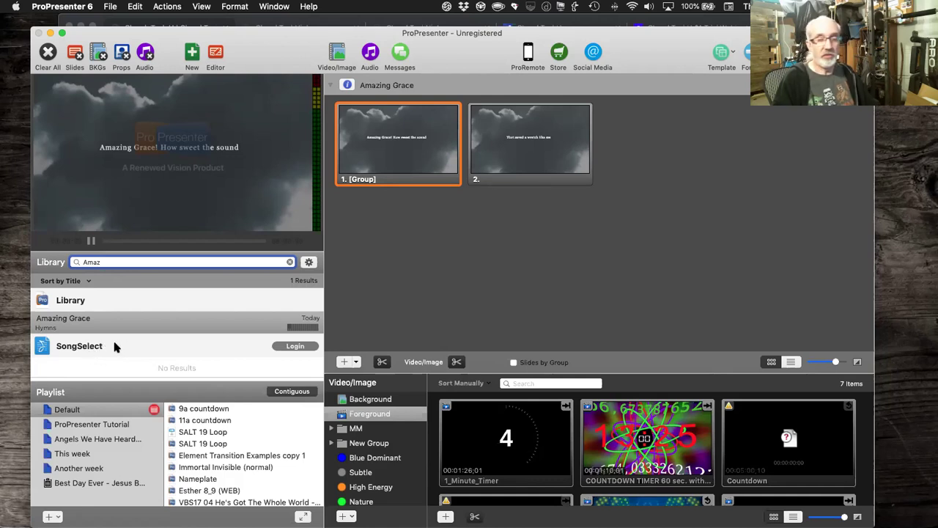
Step: Turn off Include SongSelect results in search and close the library options
left_click(309, 261)
left_click(341, 277)
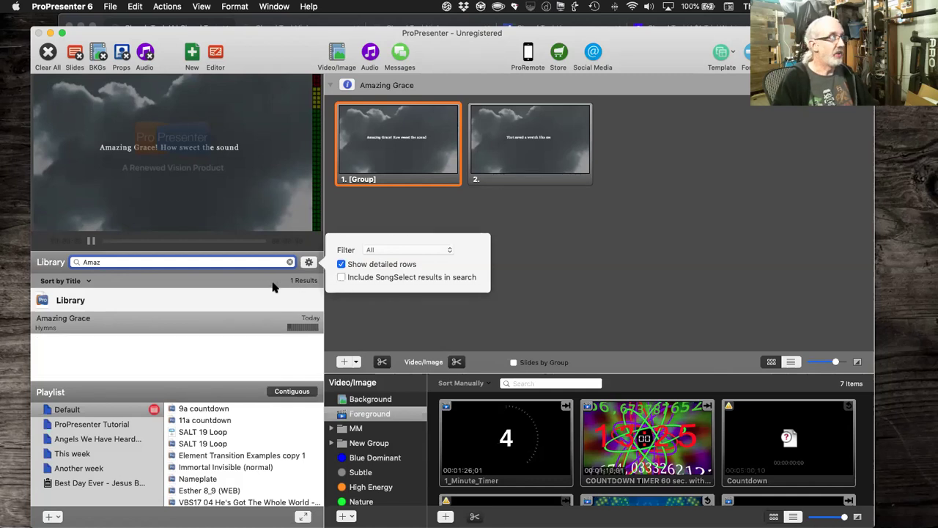
left_click(258, 304)
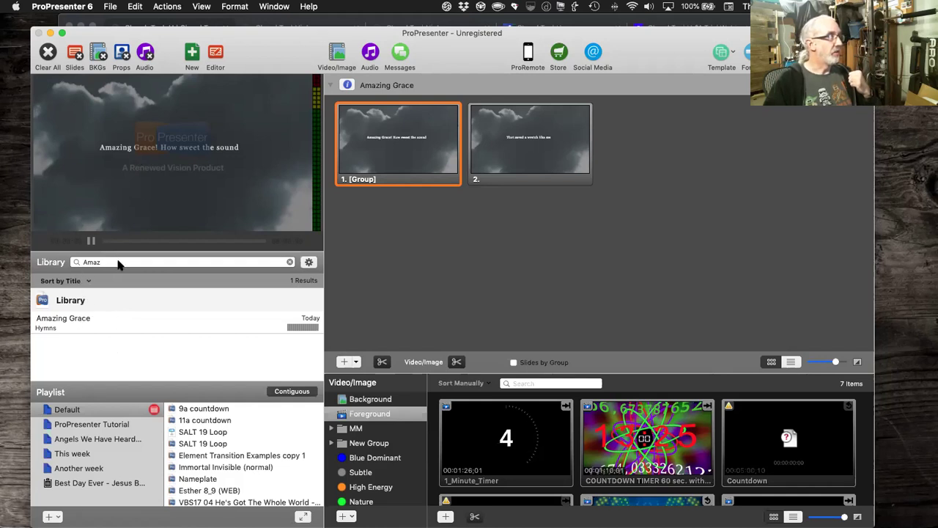
Step: View the ProPresenter Tutorial playlist and dismiss its missing-document alerts
left_click(115, 427)
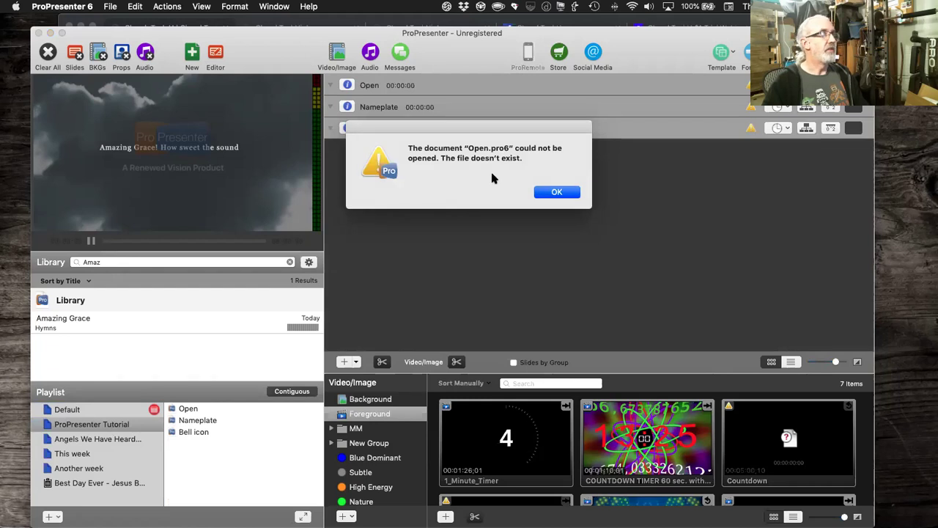
left_click(548, 191)
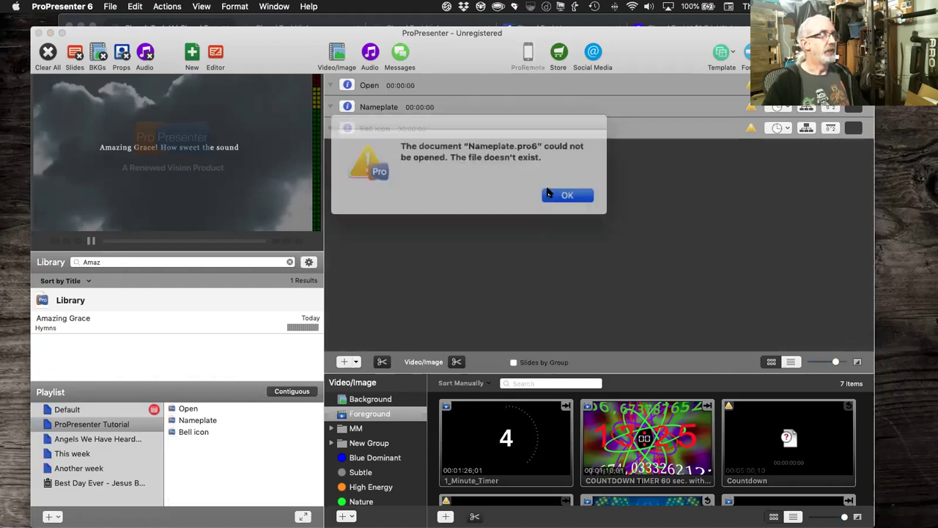
left_click(549, 191)
left_click(548, 192)
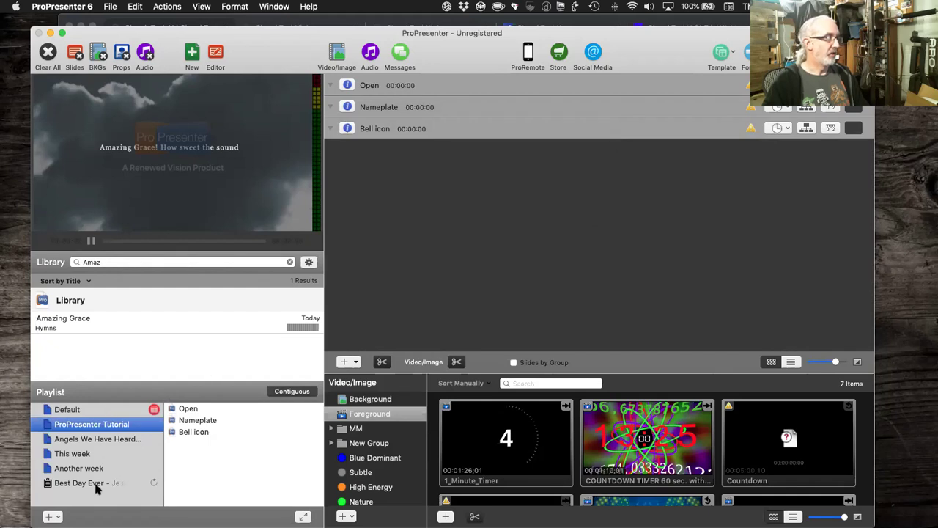
Step: View the Default playlist, dismiss its missing-document alerts and look through its list of documents
left_click(82, 412)
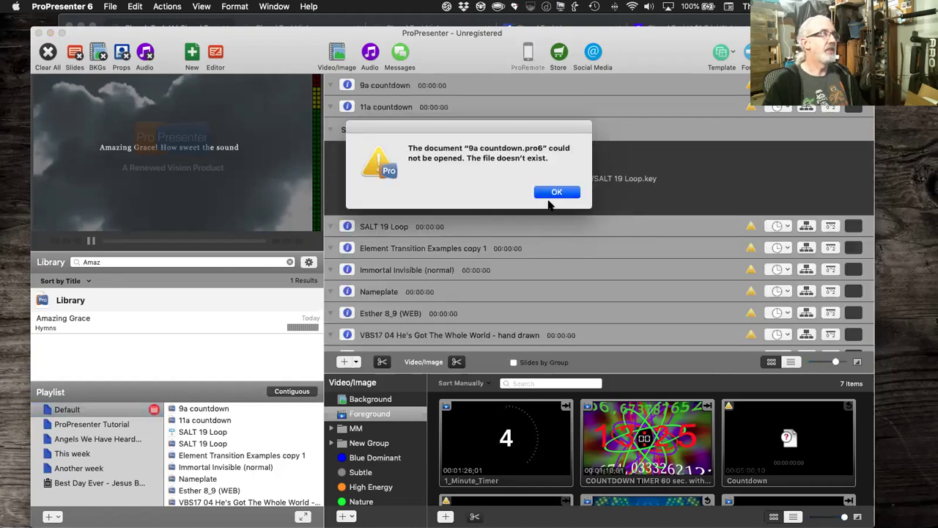
left_click(555, 192)
left_click(555, 192)
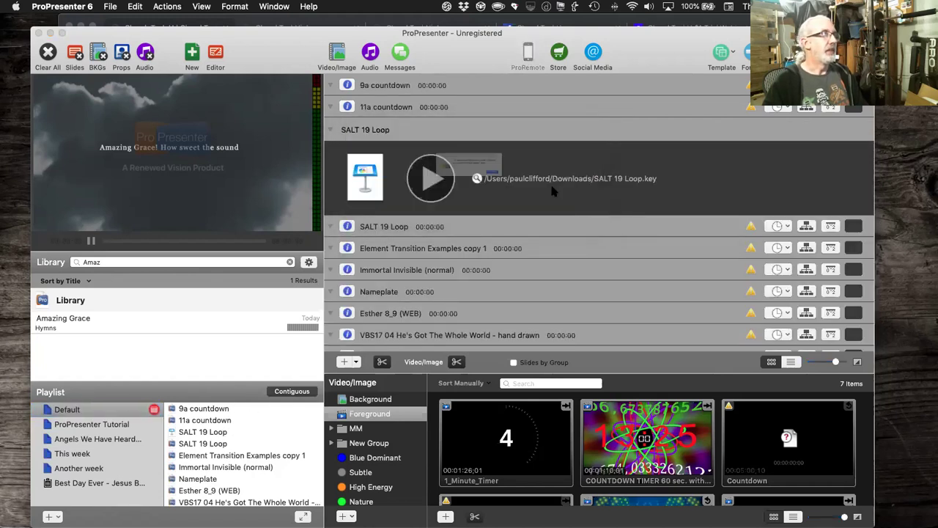
left_click(556, 192)
left_click(554, 191)
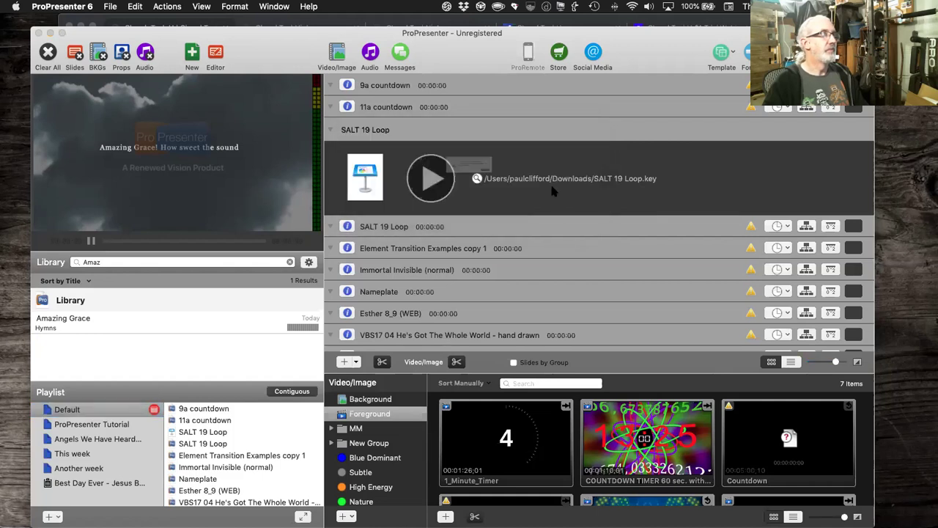
left_click(554, 192)
left_click(554, 191)
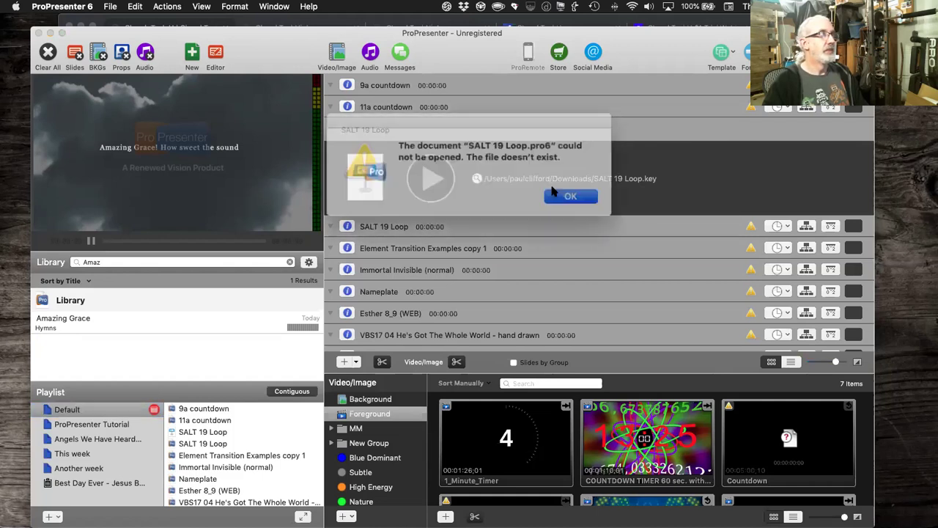
left_click(555, 192)
left_click(555, 192)
left_click(555, 192)
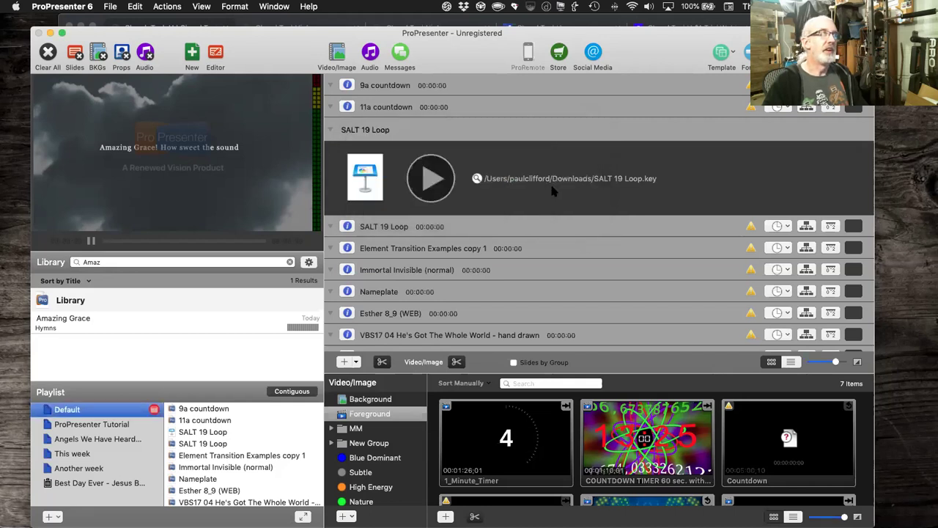
left_click(555, 191)
left_click(554, 191)
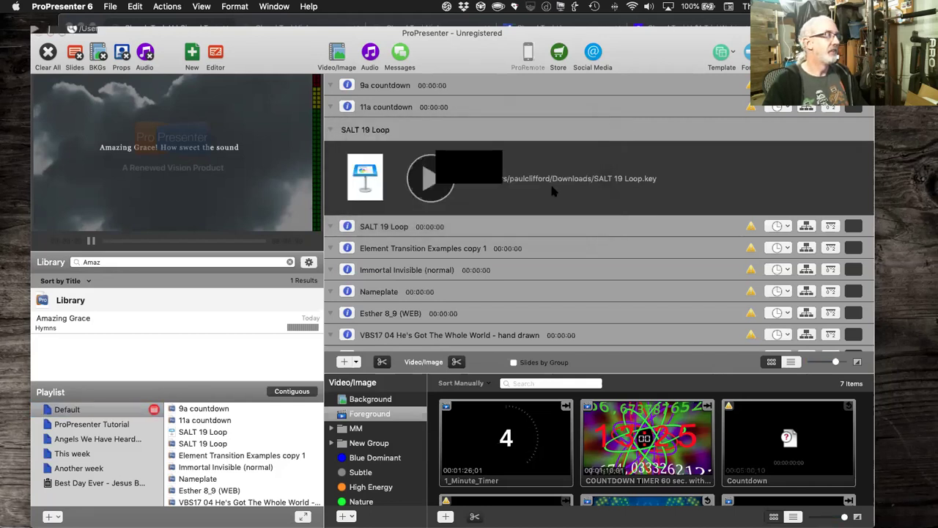
left_click(555, 191)
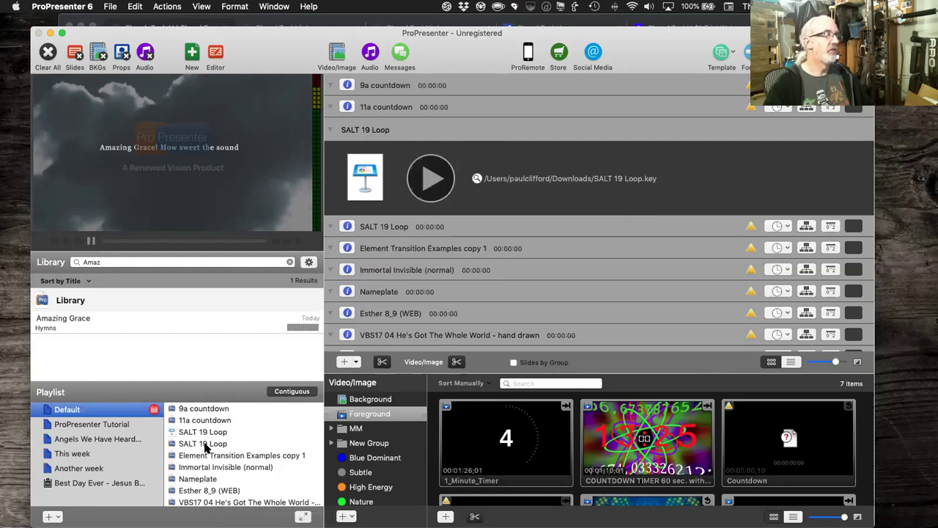
scroll(205, 444, "down", 1)
scroll(205, 445, "down", 2)
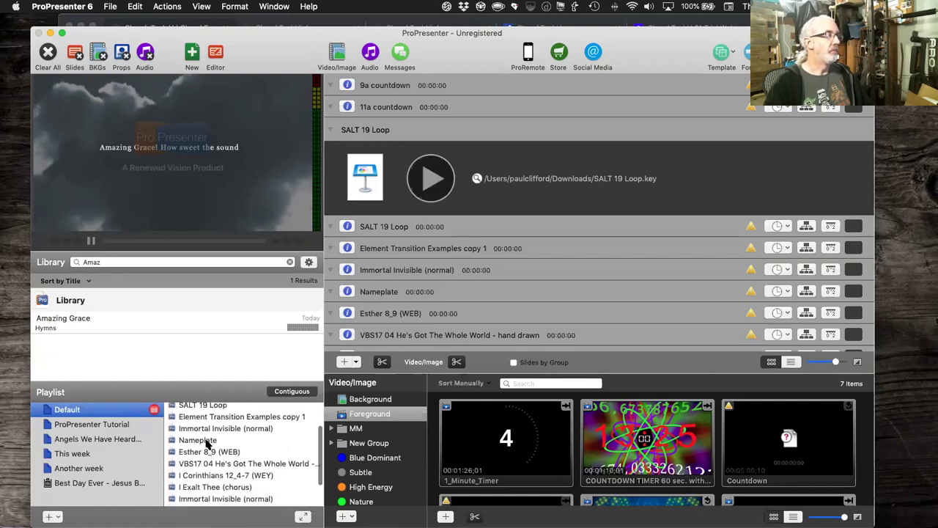
scroll(209, 447, "up", 3)
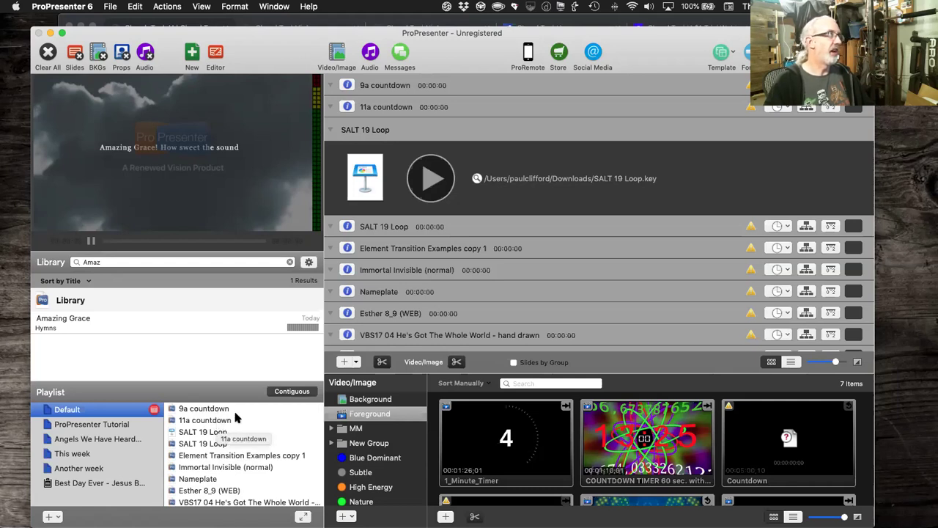
Step: Add Amazing Grace from the library to the Default playlist, directly after 9a countdown
left_click(110, 326)
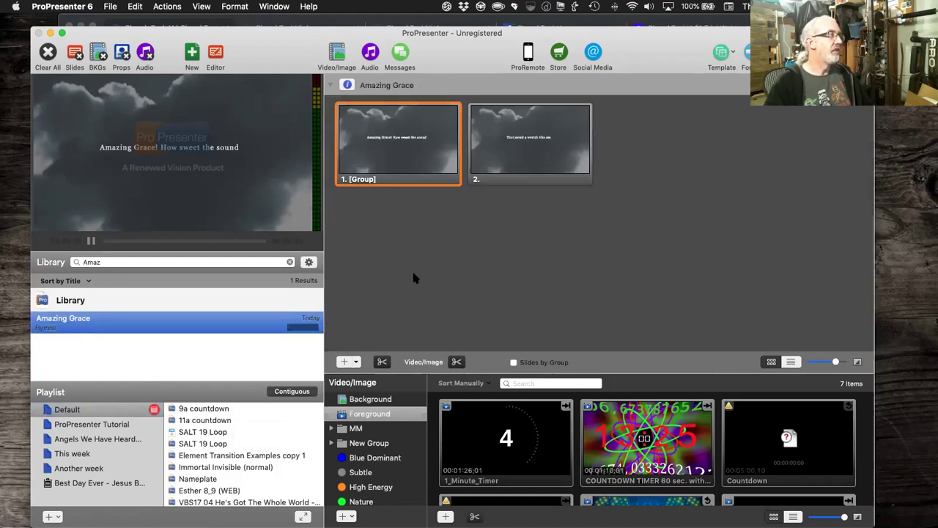
scroll(240, 488, "down", 3)
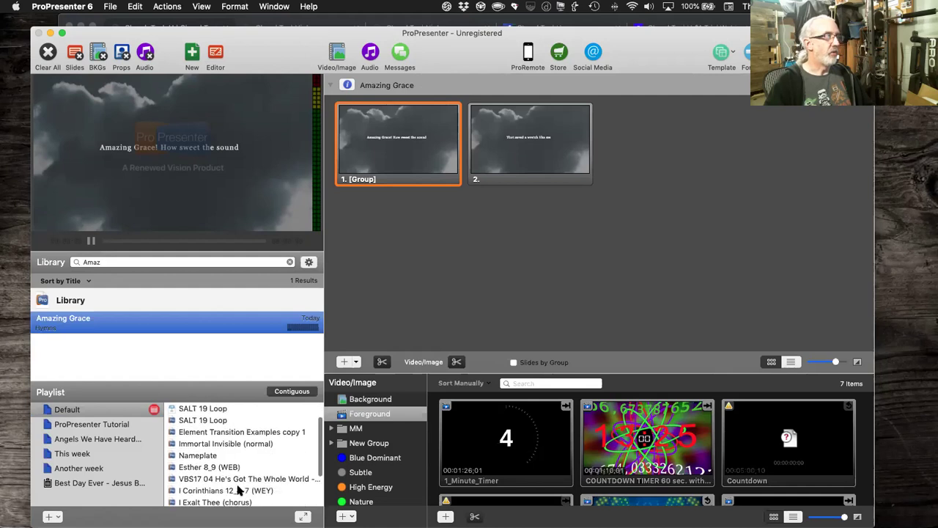
left_click_drag(55, 322, 184, 414)
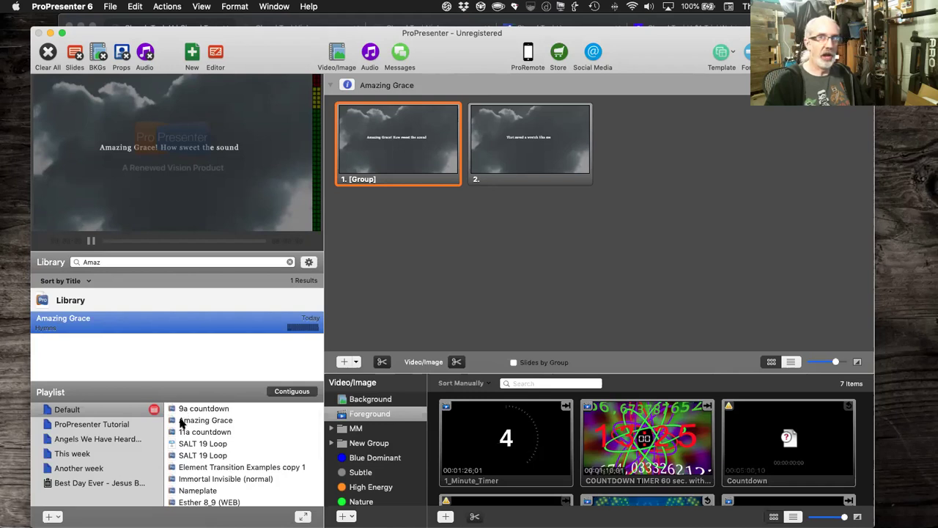
Step: Show the Amazing Grace entry of the Default playlist and dismiss all missing-document alerts
left_click(182, 422)
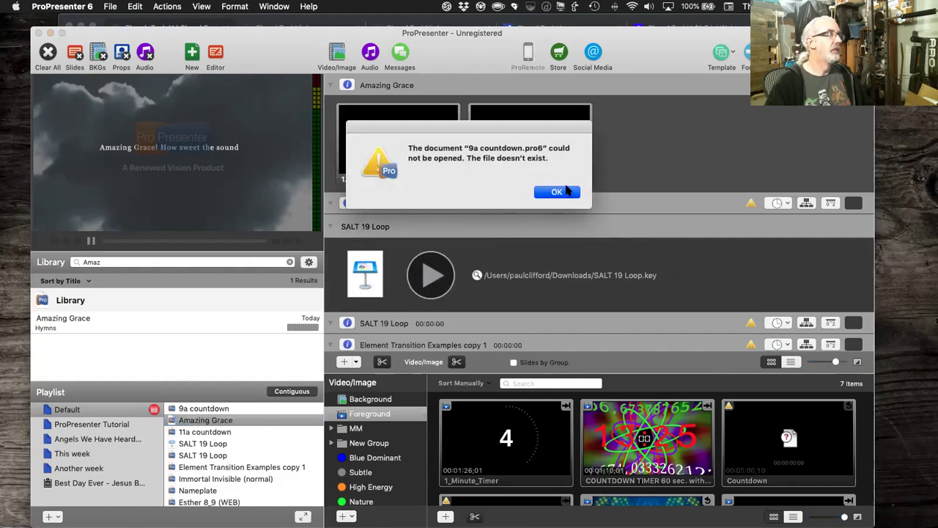
left_click(566, 191)
left_click(561, 193)
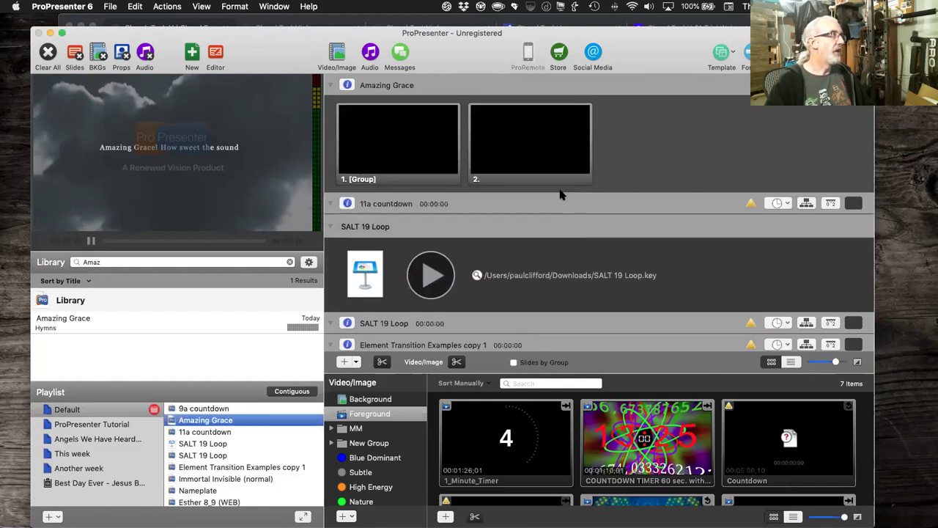
left_click(560, 192)
left_click(559, 192)
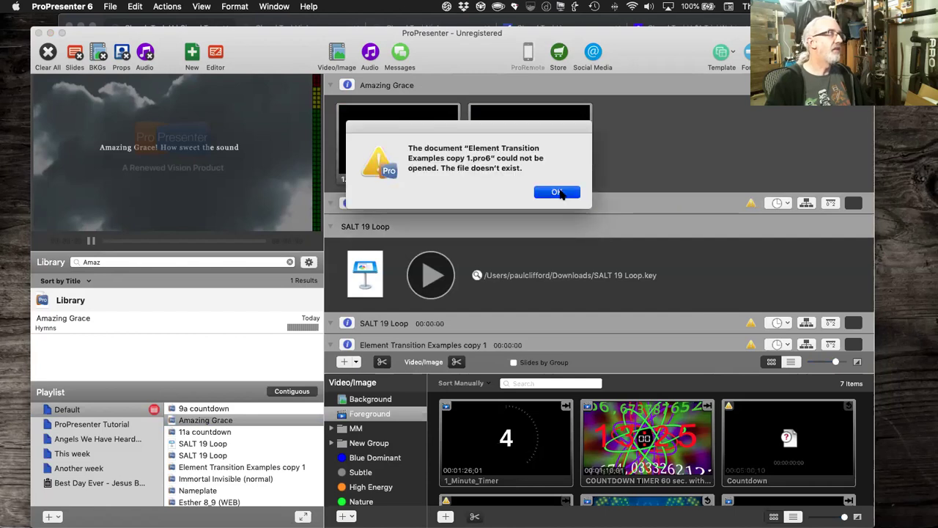
left_click(561, 193)
left_click(562, 192)
left_click(561, 192)
left_click(561, 193)
left_click(561, 192)
left_click(561, 192)
left_click(560, 193)
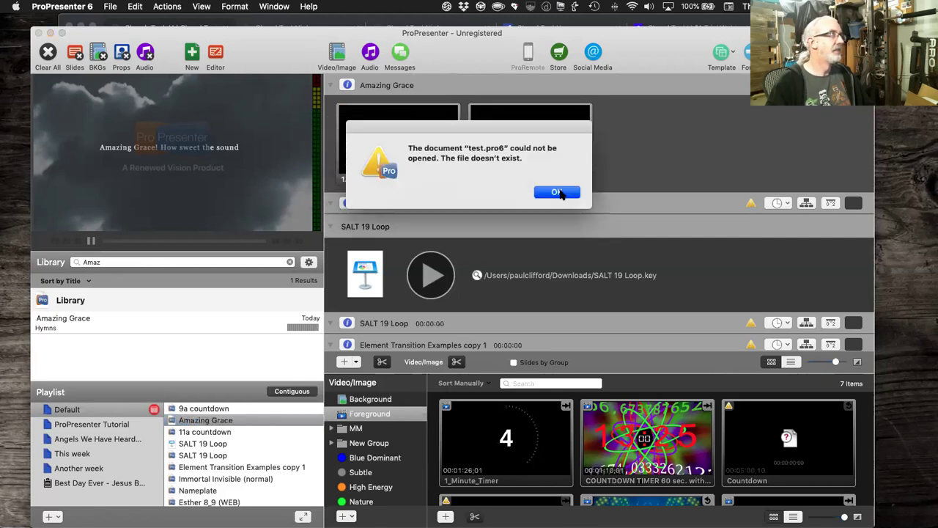
left_click(561, 193)
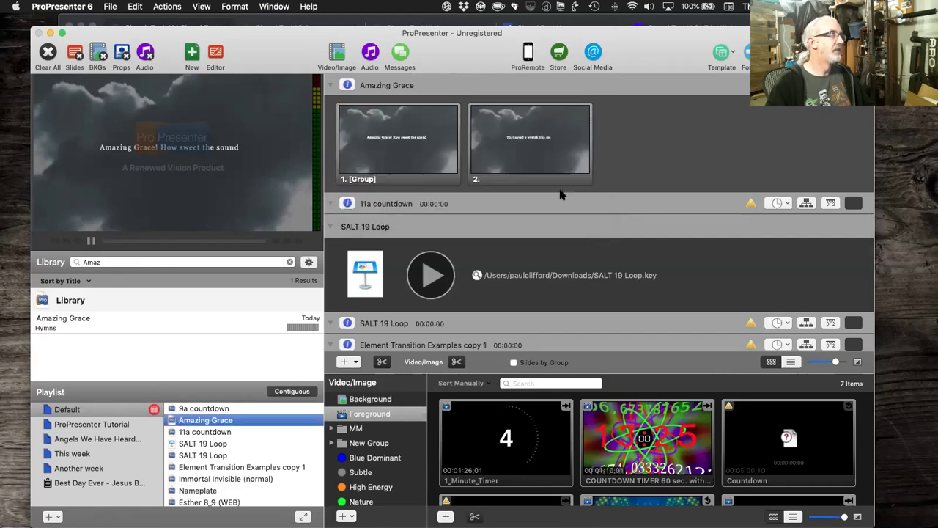
Step: Present the Amazing Grace slides from the playlist, advance past the second slide to 11a countdown and go back
left_click(399, 146)
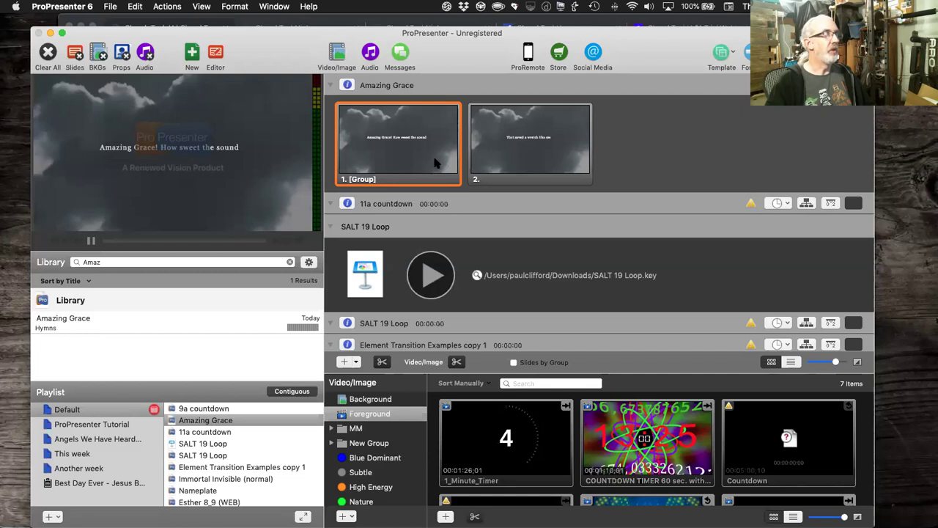
left_click(503, 152)
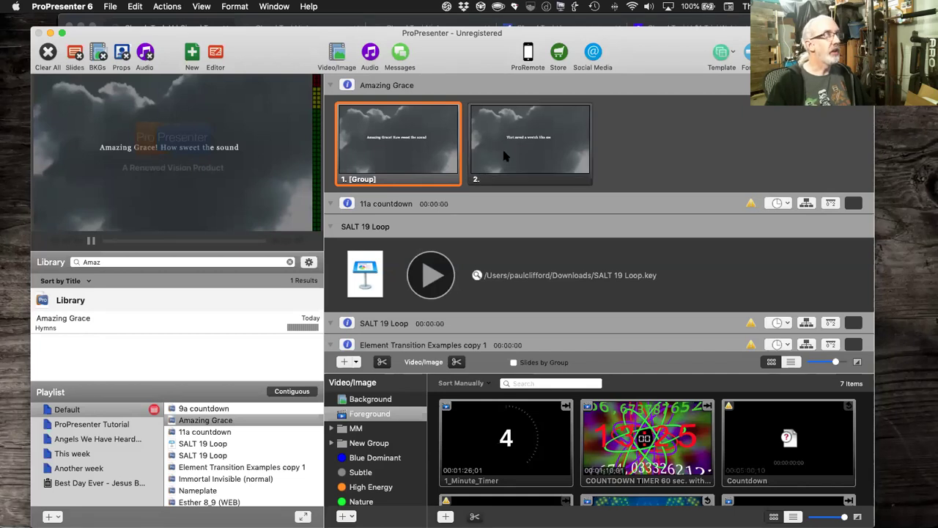
left_click(373, 147)
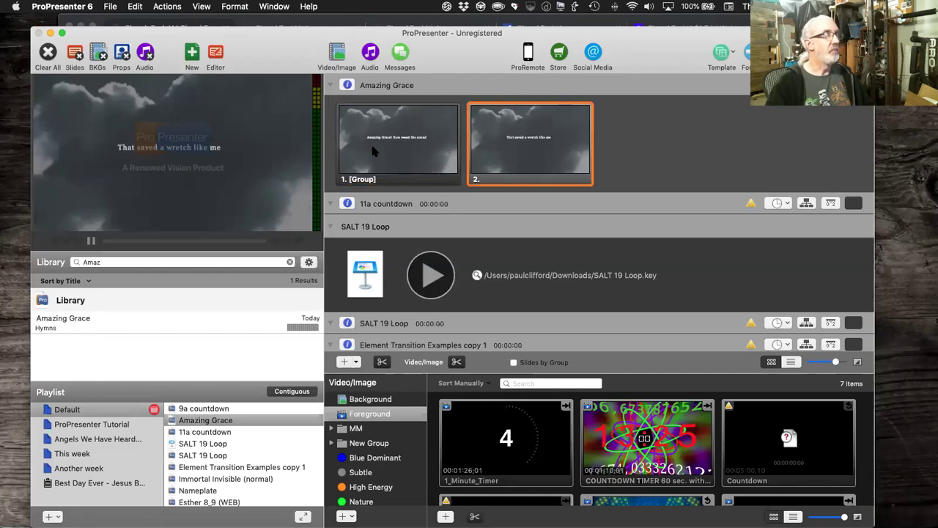
key("Right")
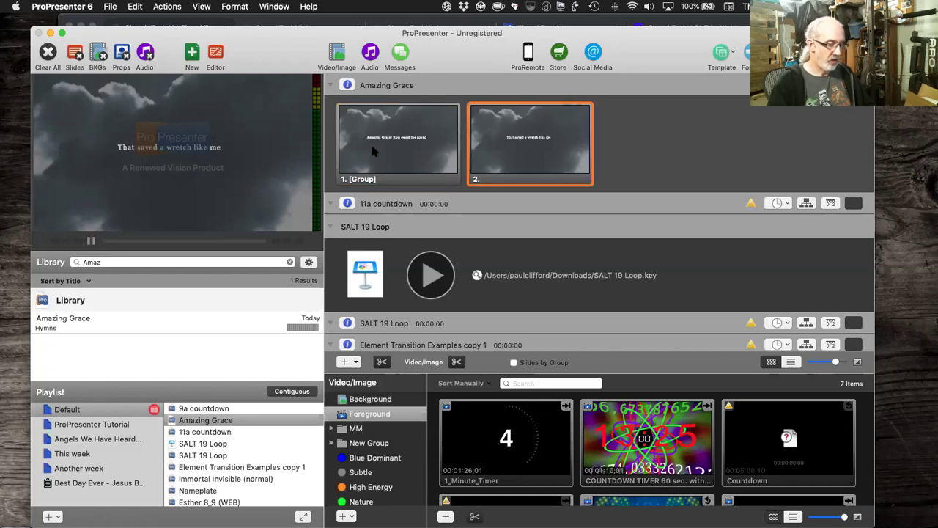
key("Right")
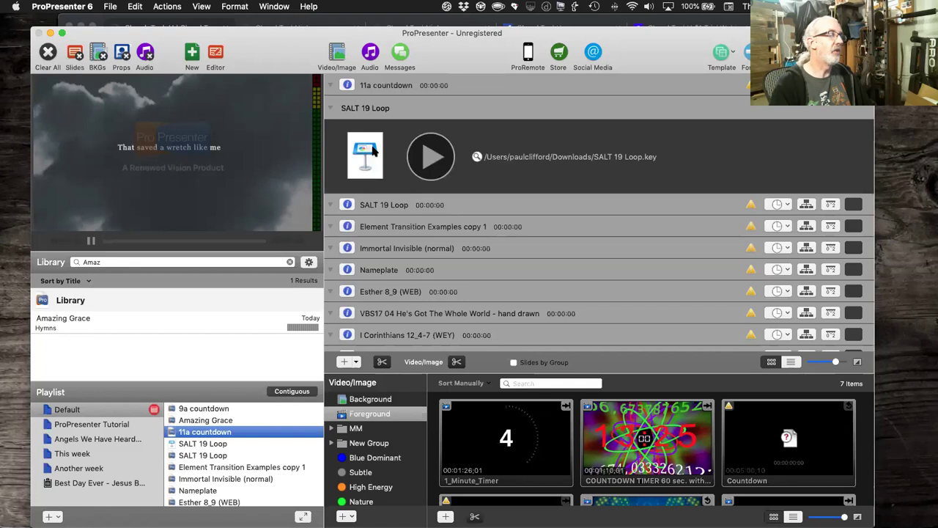
key("Left")
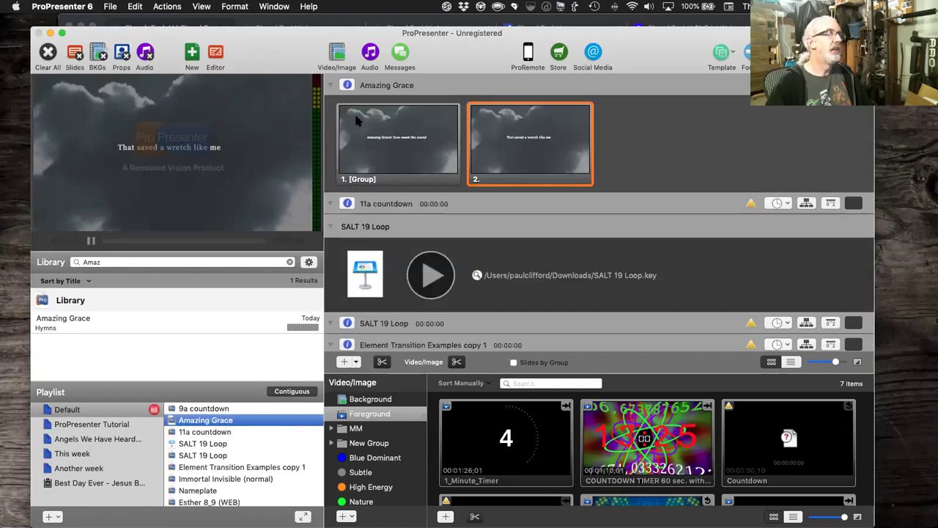
Step: Alternate the output between the first and second Amazing Grace slides, ending on the first
left_click(377, 140)
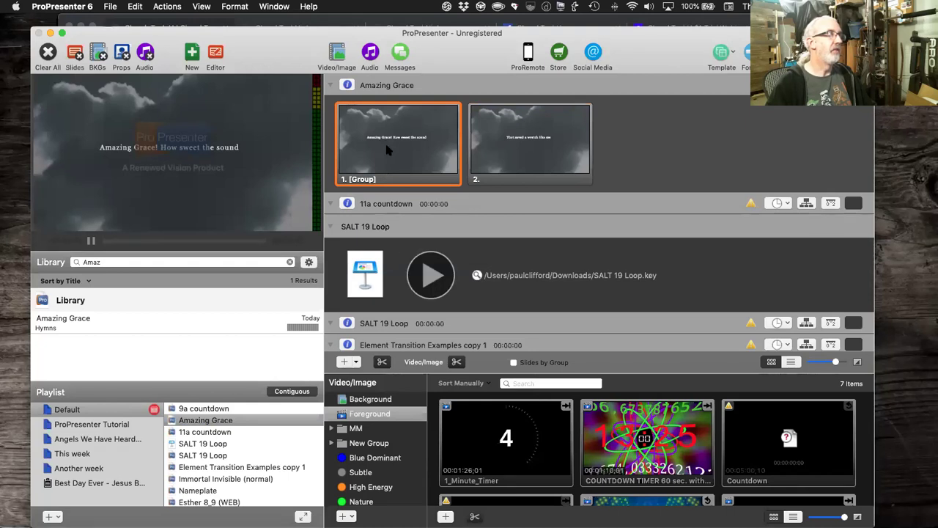
left_click(476, 139)
left_click(445, 142)
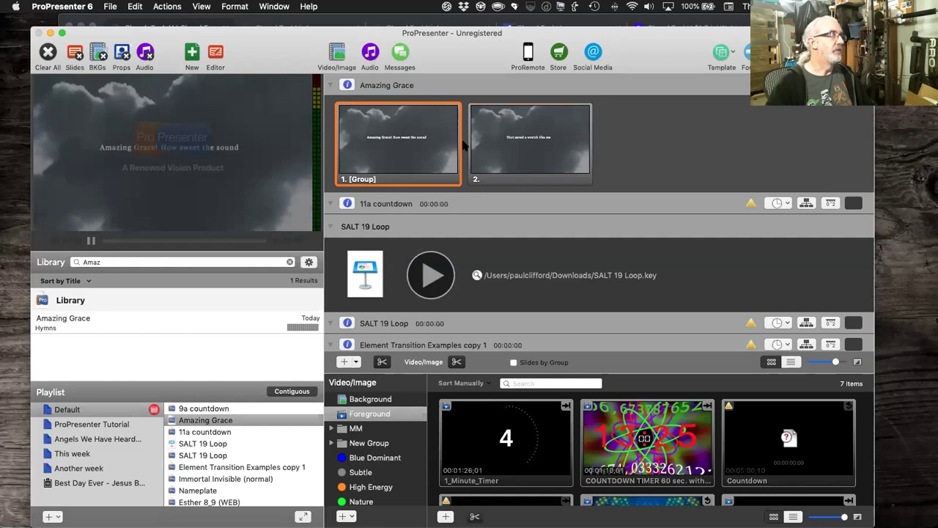
left_click(488, 140)
left_click(425, 157)
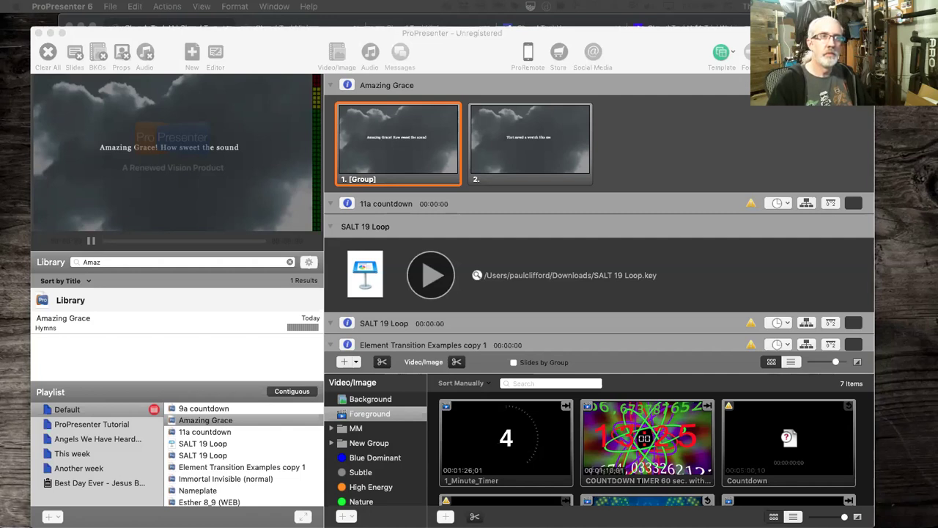
Step: Bring the ProPresenter Layers.png preview into view and examine the order of the presentation layers
left_click_drag(937, 66, 415, 73)
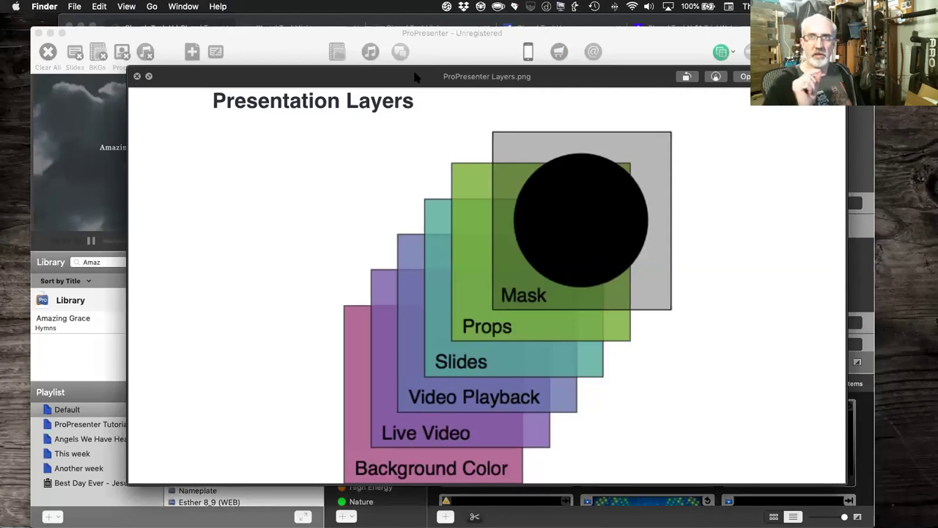
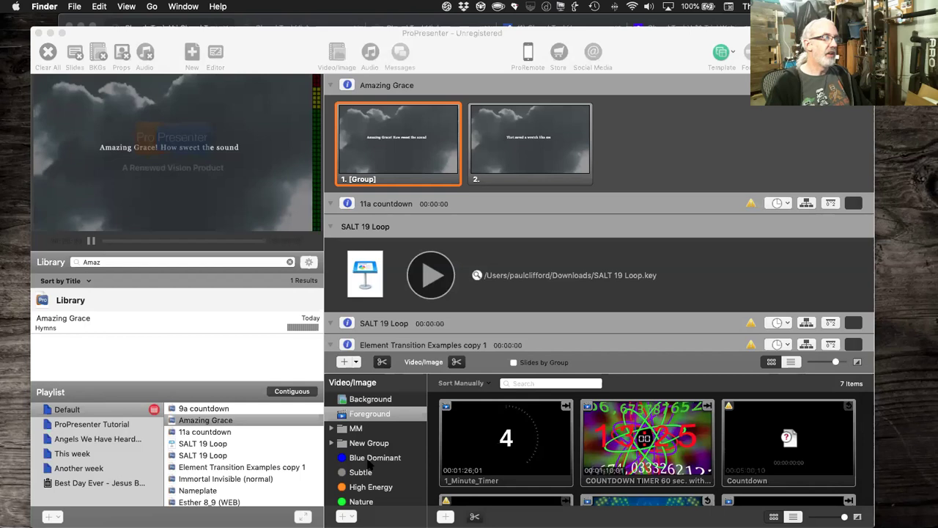
Step: Browse the Blue Dominant, High Energy and Subtle media groups and play the Light Show Blue background behind the slide
left_click(370, 459)
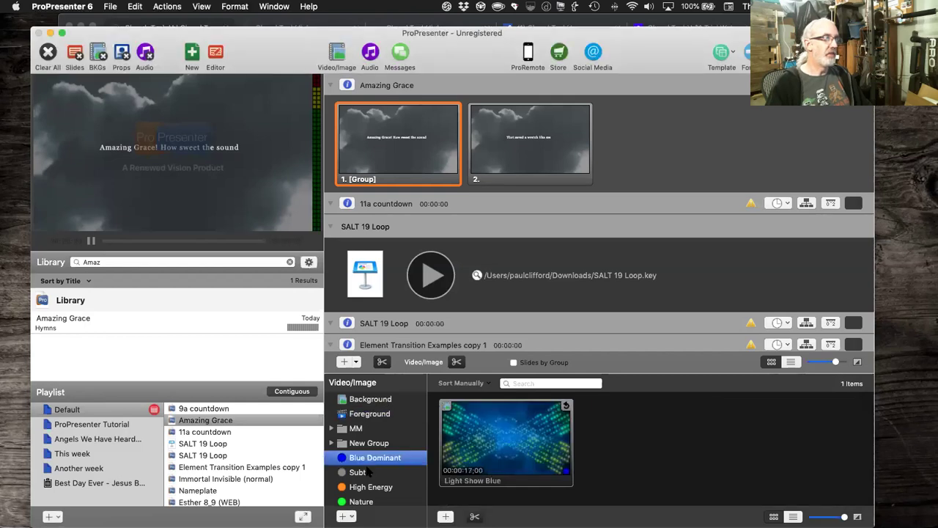
left_click(369, 486)
left_click(368, 472)
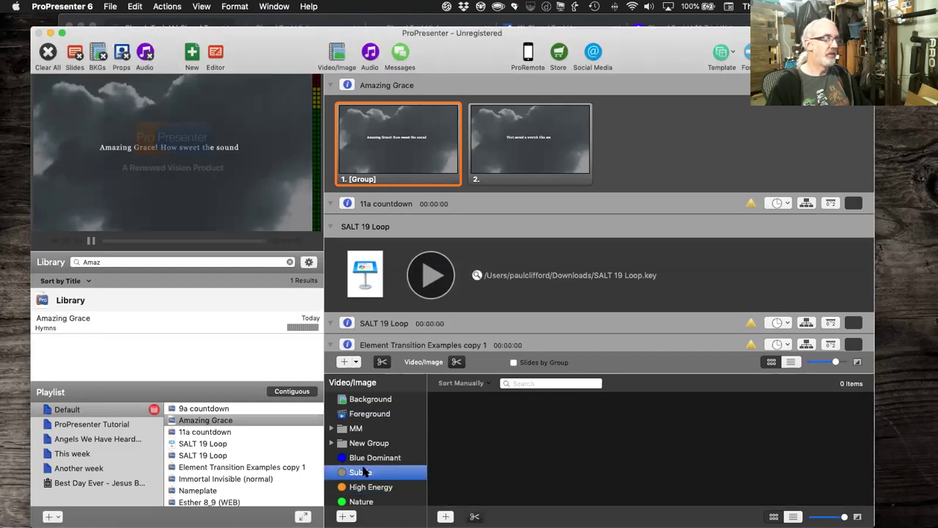
left_click(369, 460)
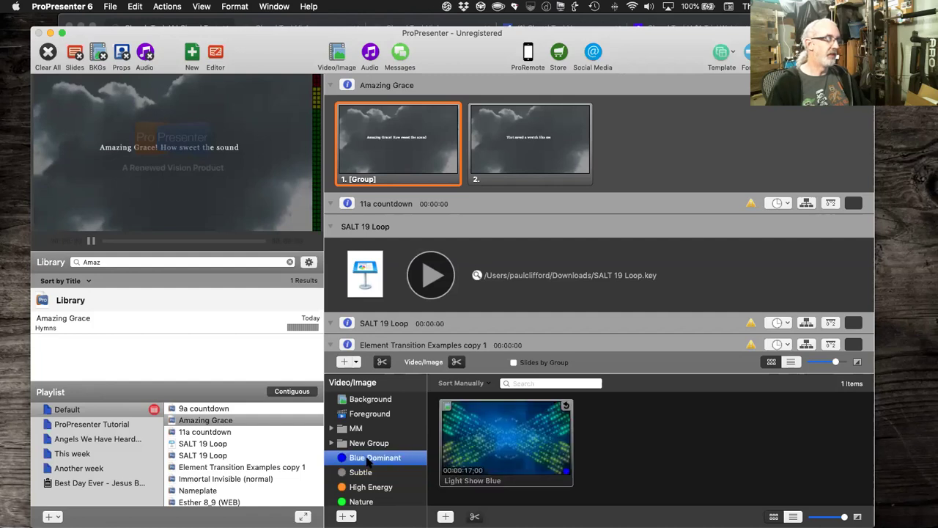
double_click(368, 459)
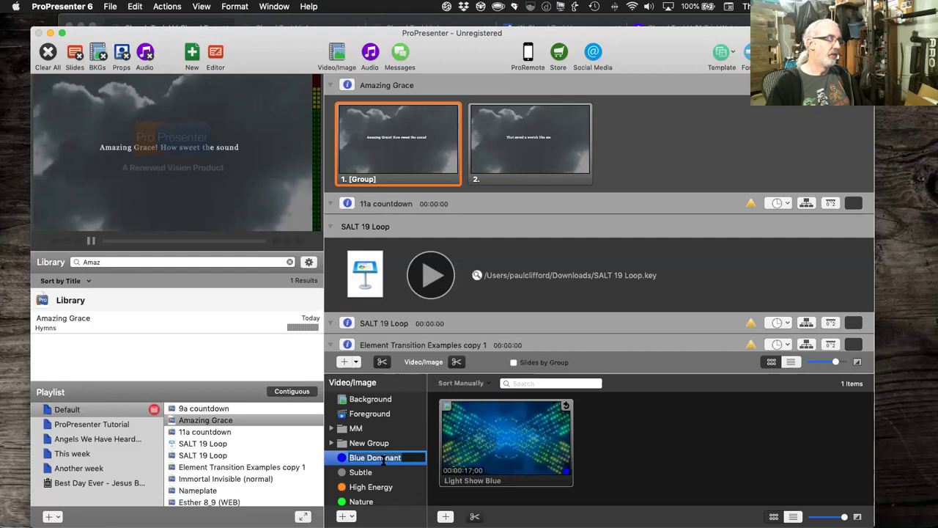
left_click(540, 427)
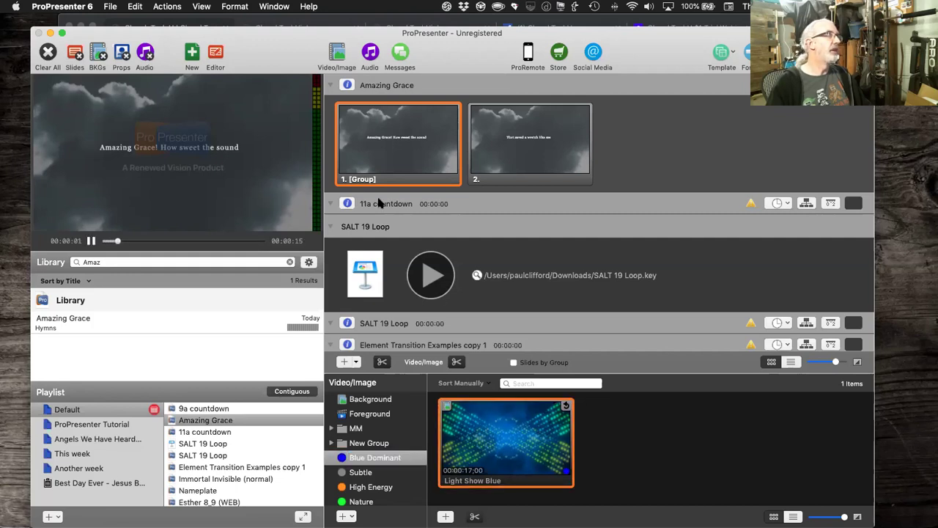
Step: Clear the slide layer from the output and pause the Light Show Blue background video
left_click(77, 56)
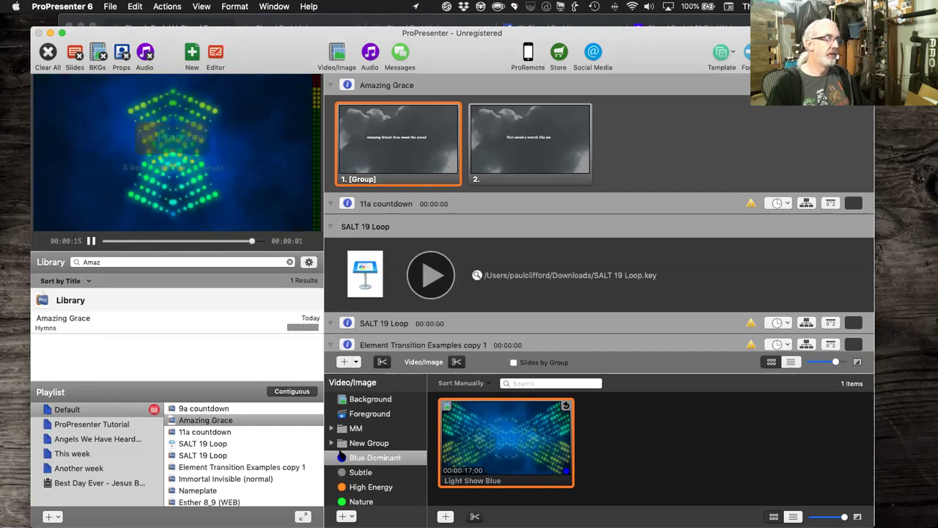
left_click(90, 241)
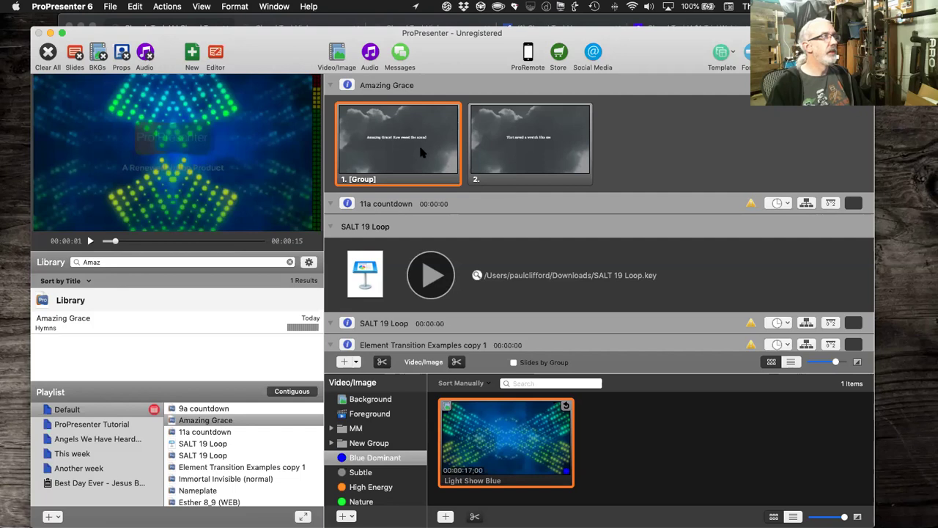
Step: Send the first Amazing Grace slide to the output over the paused background and clear the slide layer again
left_click(421, 150)
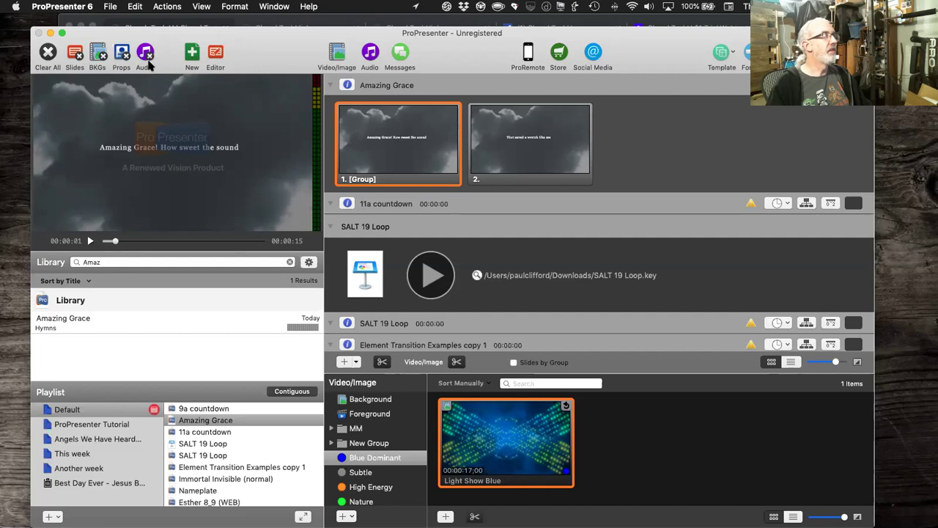
left_click(76, 54)
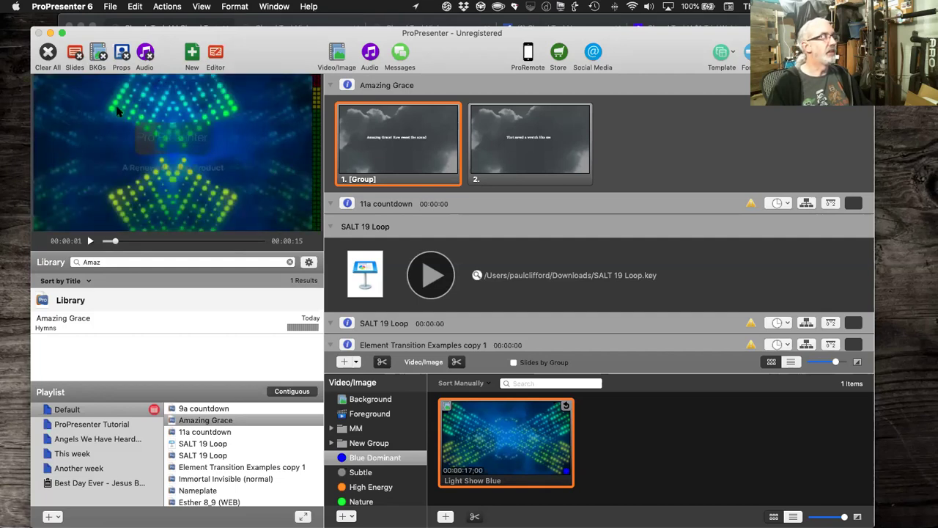
Step: Open the first Amazing Grace slide in the editor and inspect its Main Text and background image objects
right_click(410, 143)
left_click(422, 152)
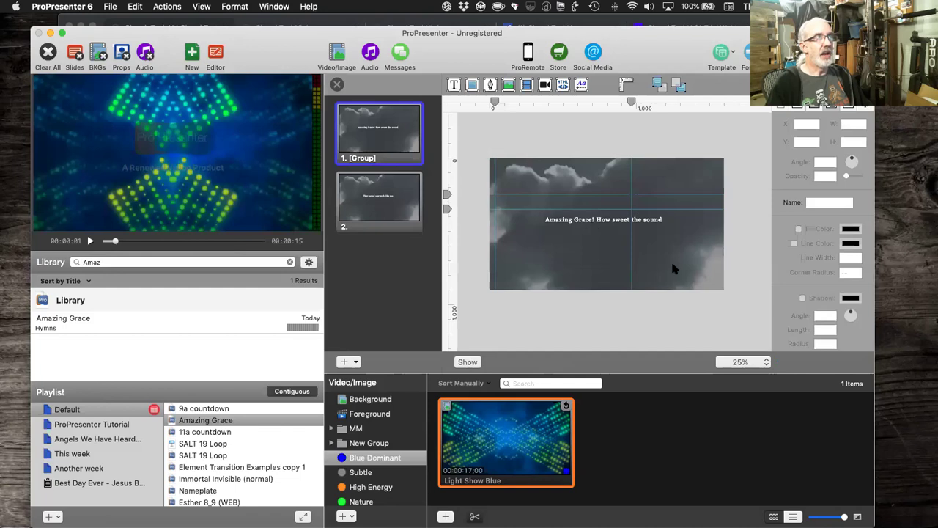
left_click(673, 231)
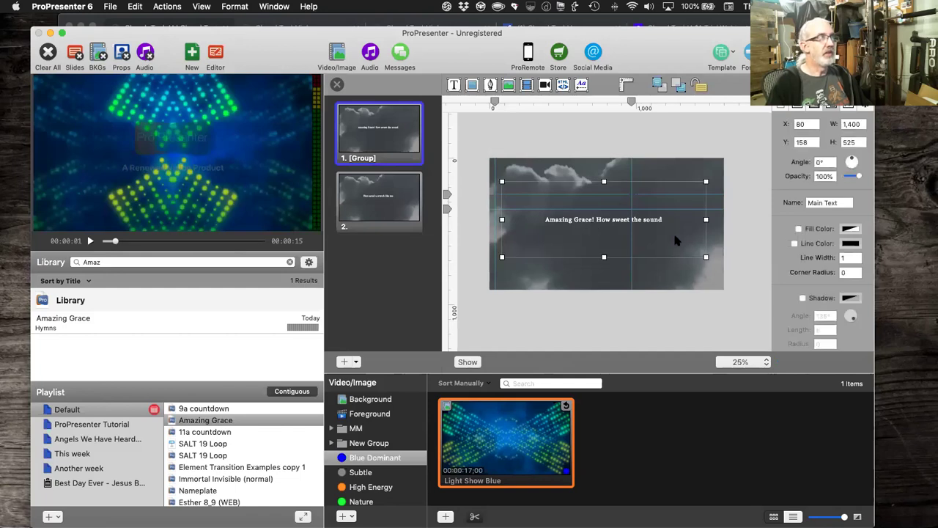
left_click(689, 290)
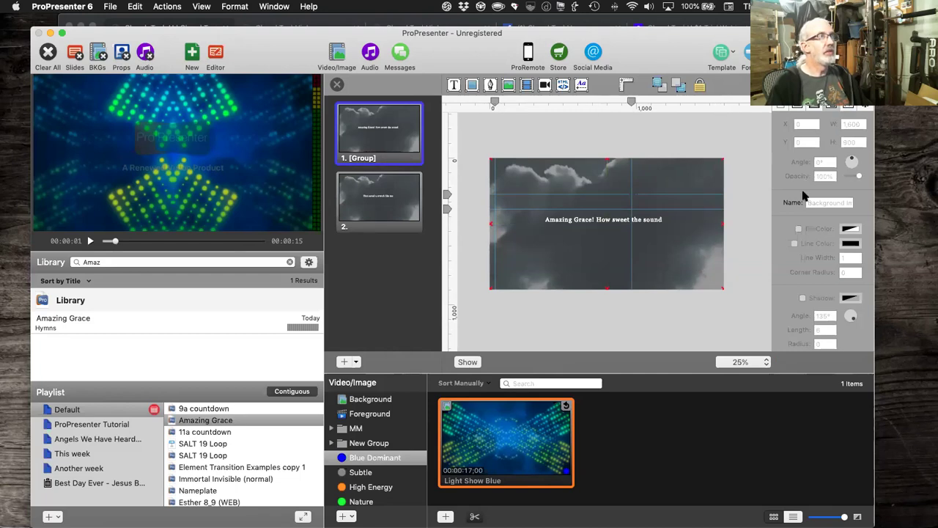
scroll(802, 187, "down", 3)
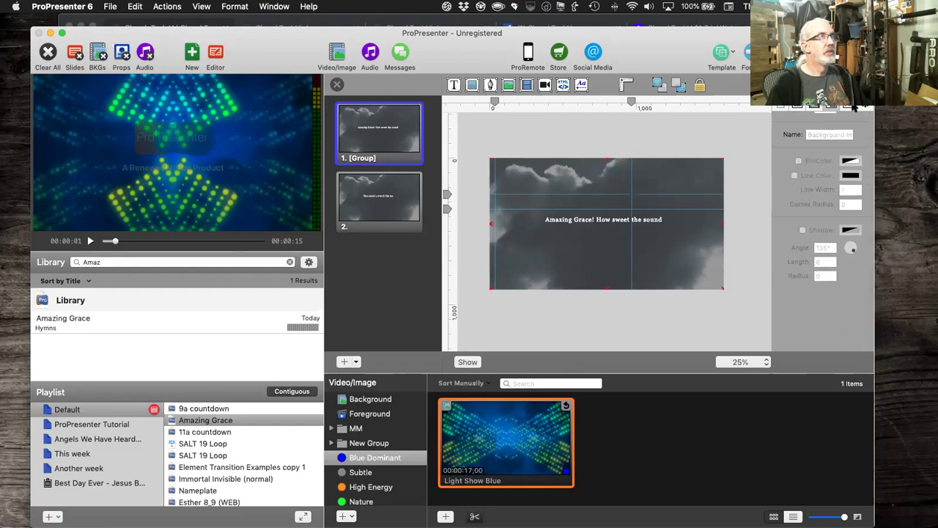
left_click(797, 108)
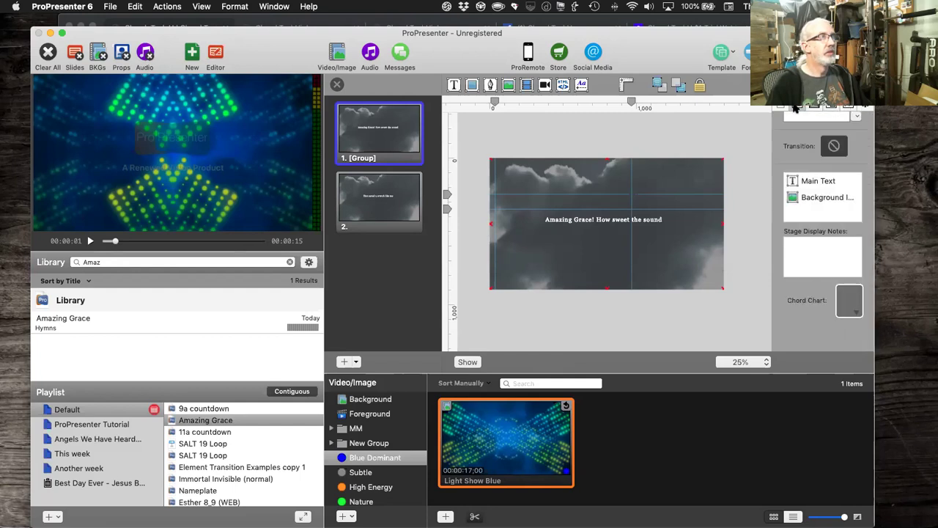
left_click(819, 195)
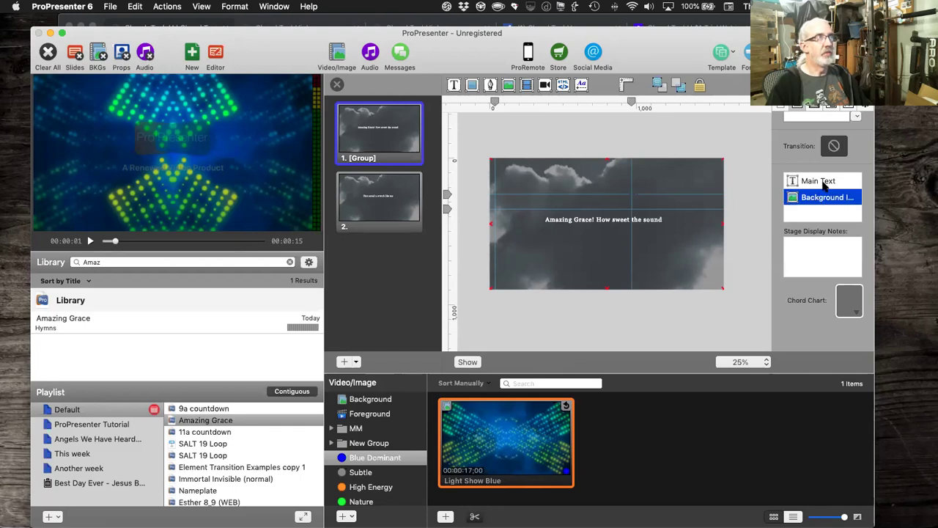
left_click(832, 181)
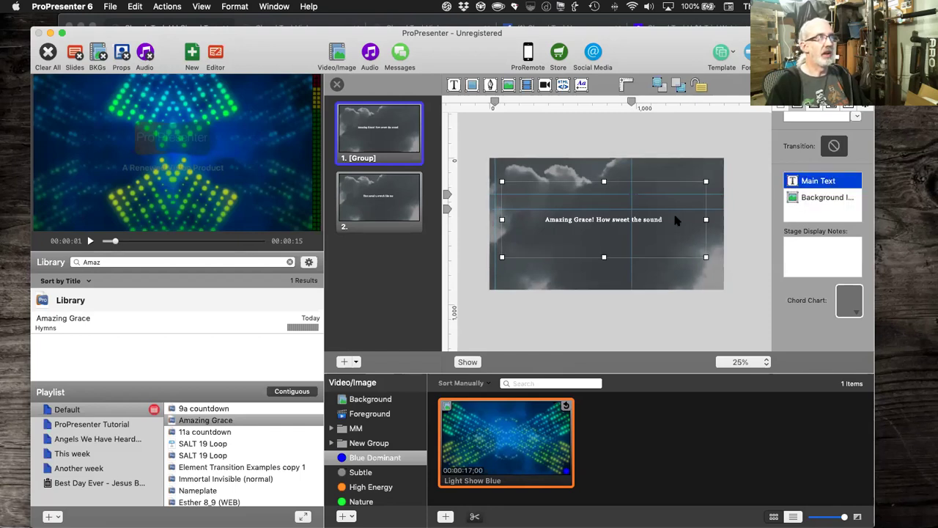
Step: Set the first slide's Main Text size to 75 and leave the editor
left_click(849, 107)
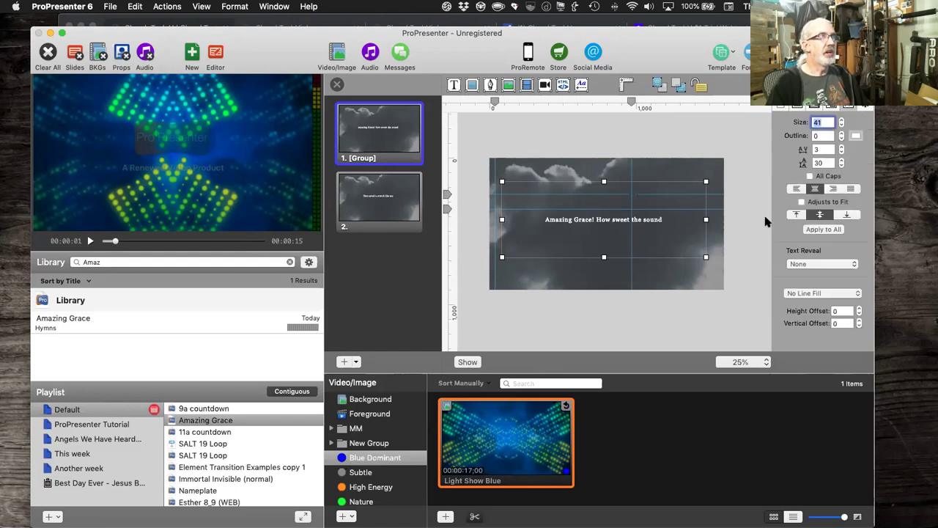
left_click(841, 120)
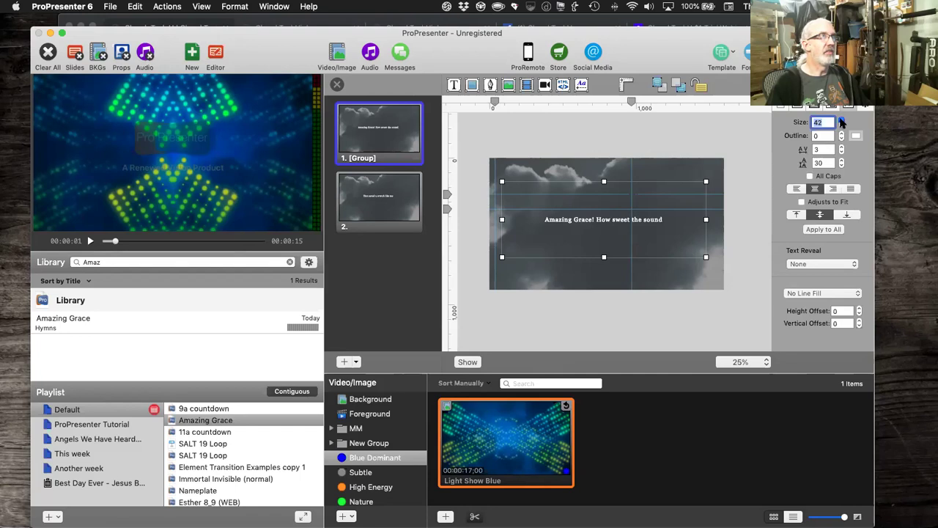
left_click(842, 122)
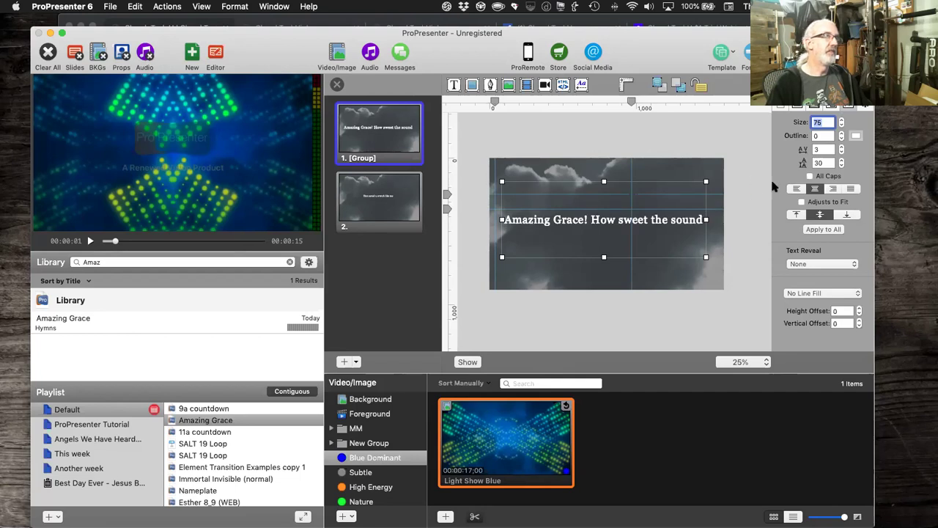
left_click(337, 84)
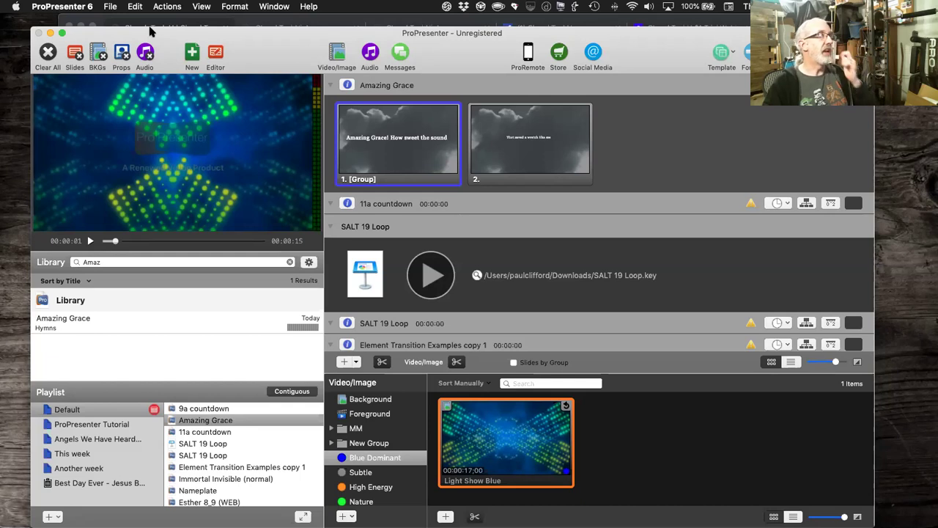
Step: Open the stage display configuration from the display preferences and bring its window into view over the main window
left_click(80, 9)
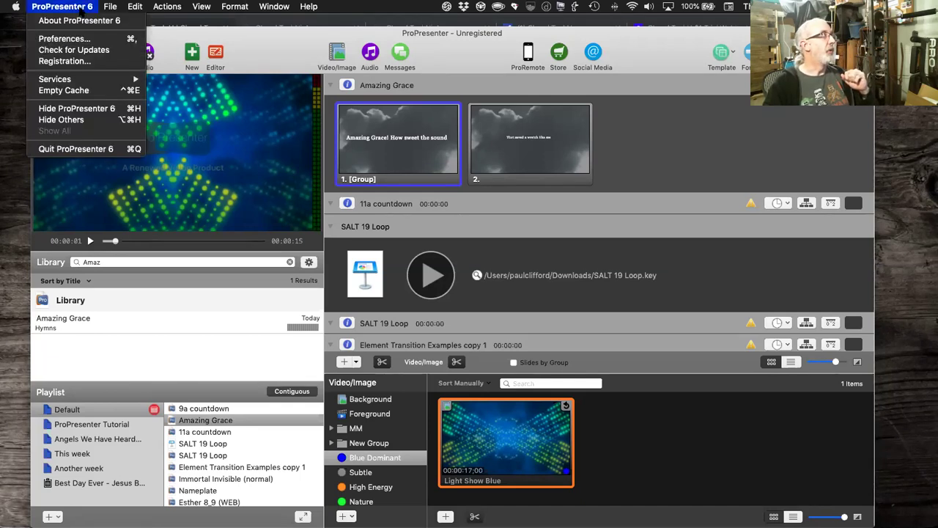
left_click(65, 39)
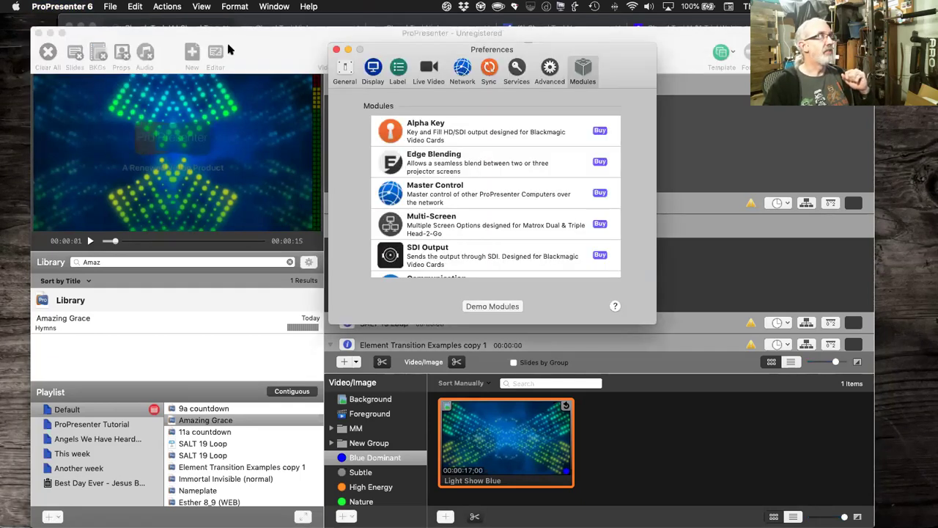
left_click(373, 68)
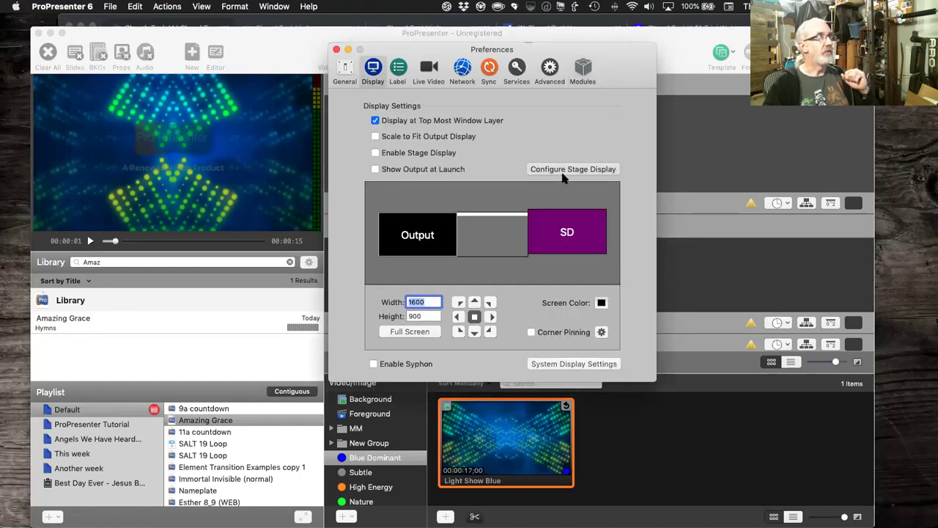
left_click(916, 258)
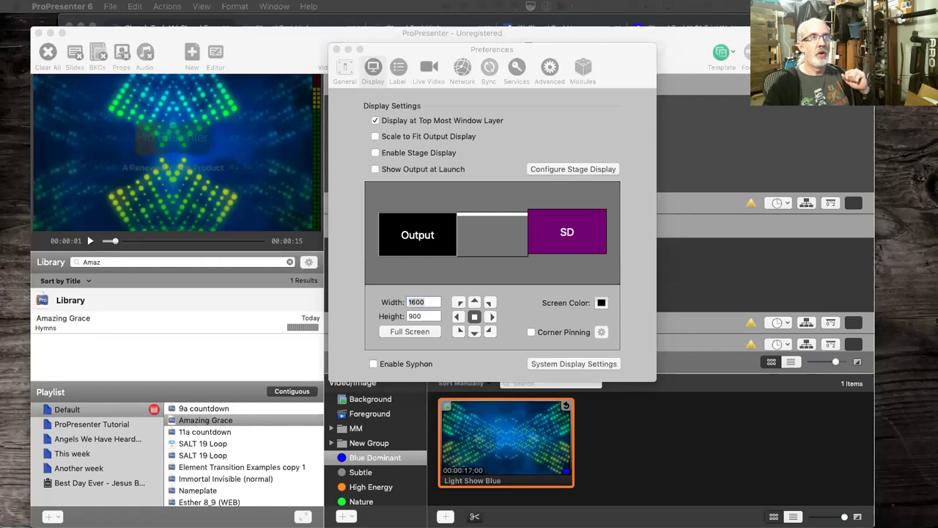
left_click_drag(417, 62, 319, 75)
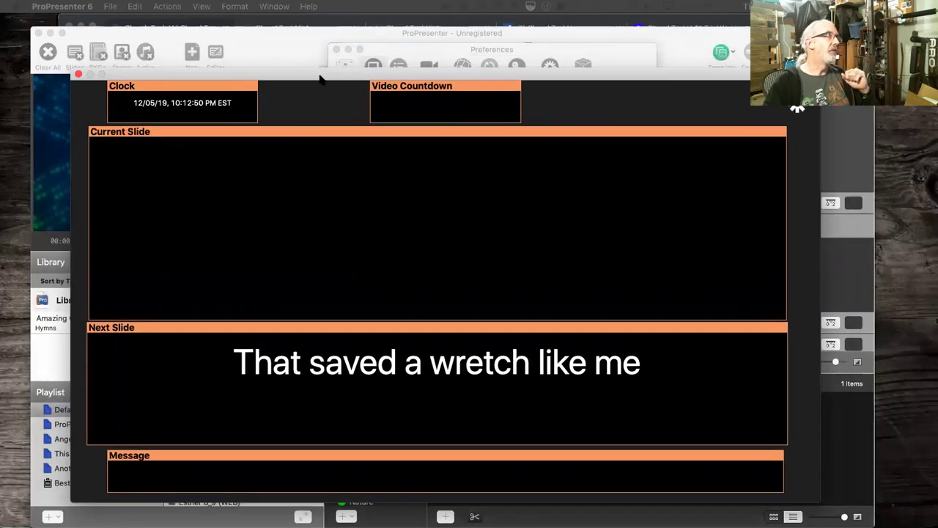
Step: Open the stage display options and preview the Notes only, Everything but slides, Dual SD and Default layouts
left_click(797, 109)
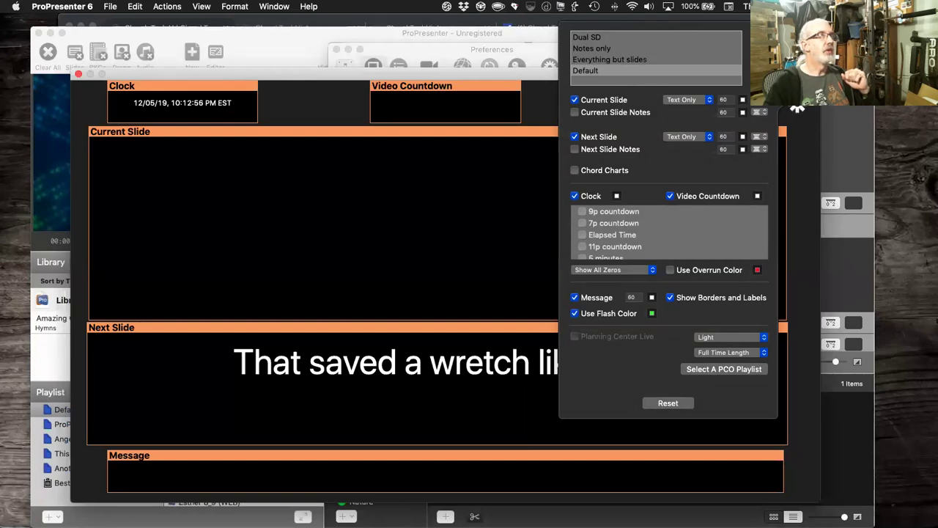
left_click_drag(796, 74, 796, 98)
left_click(801, 130)
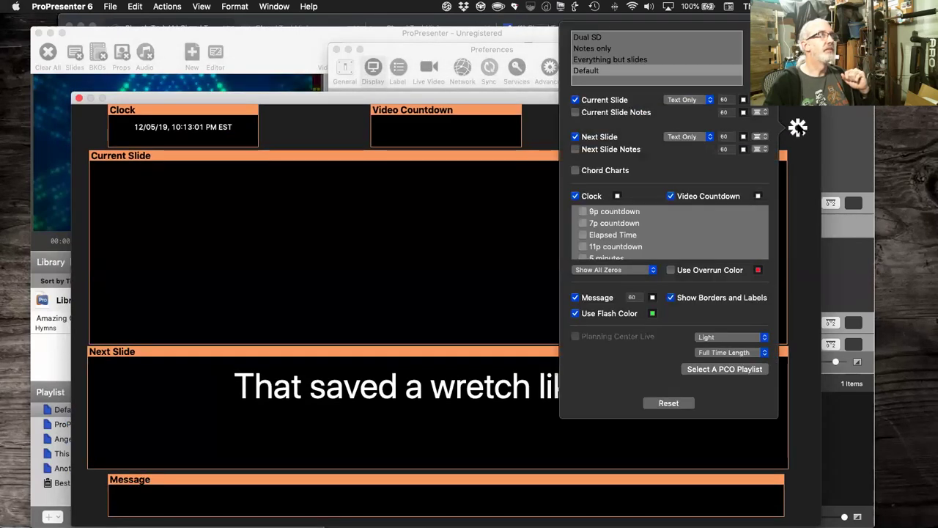
left_click(620, 49)
left_click(627, 60)
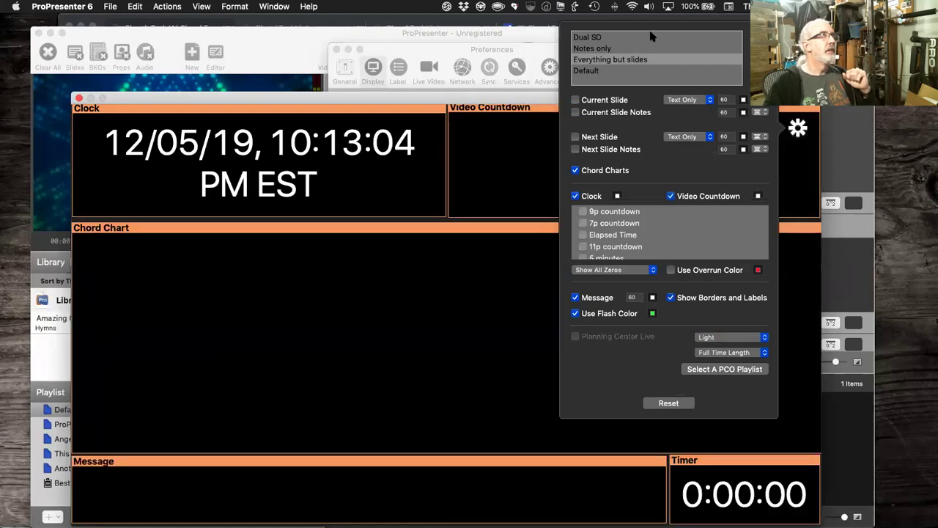
left_click(651, 37)
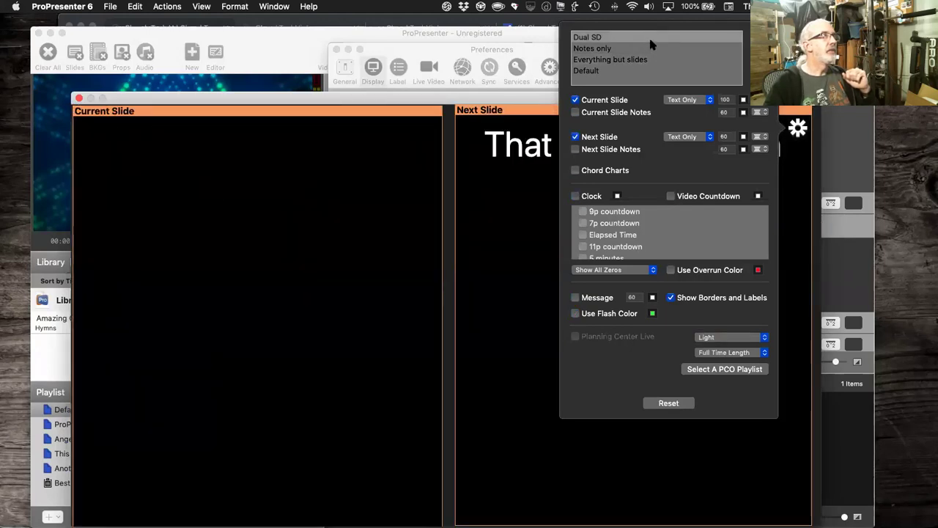
left_click(642, 59)
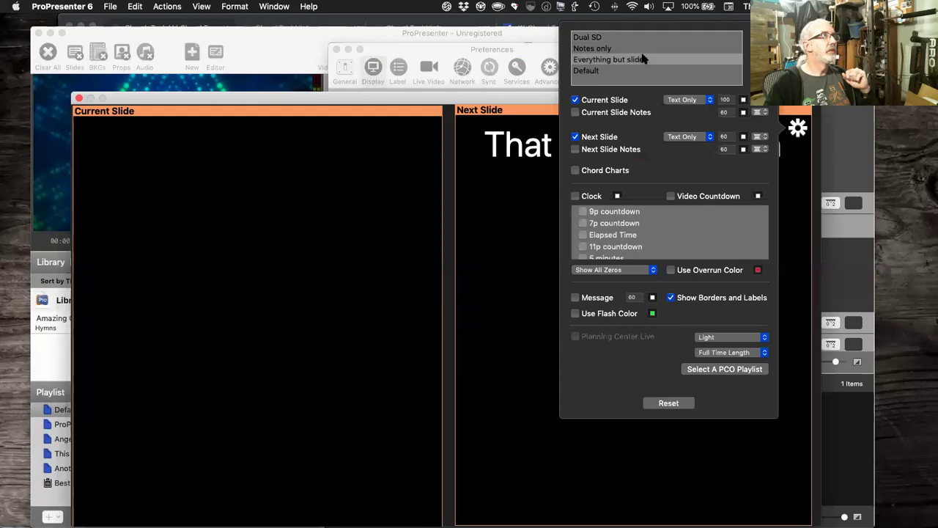
left_click(627, 71)
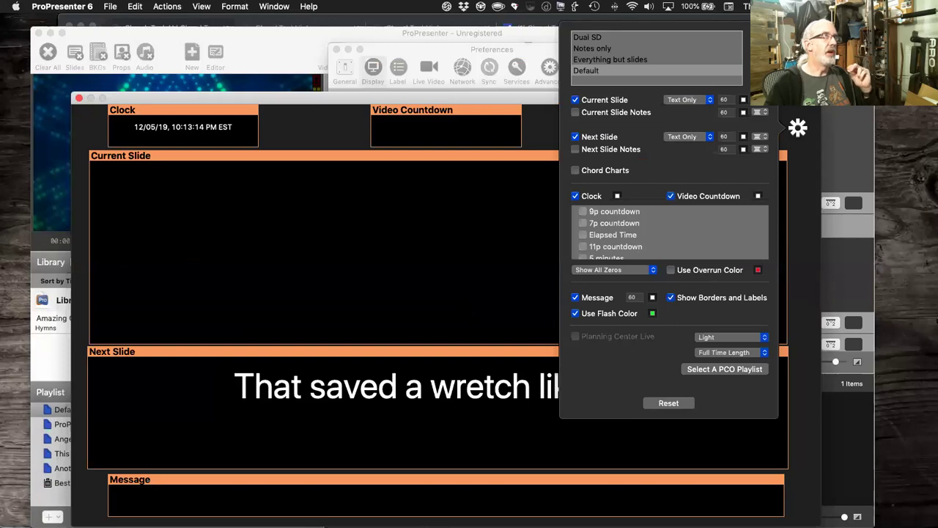
Step: Add a new stage display layout named PowerPoint
double_click(641, 82)
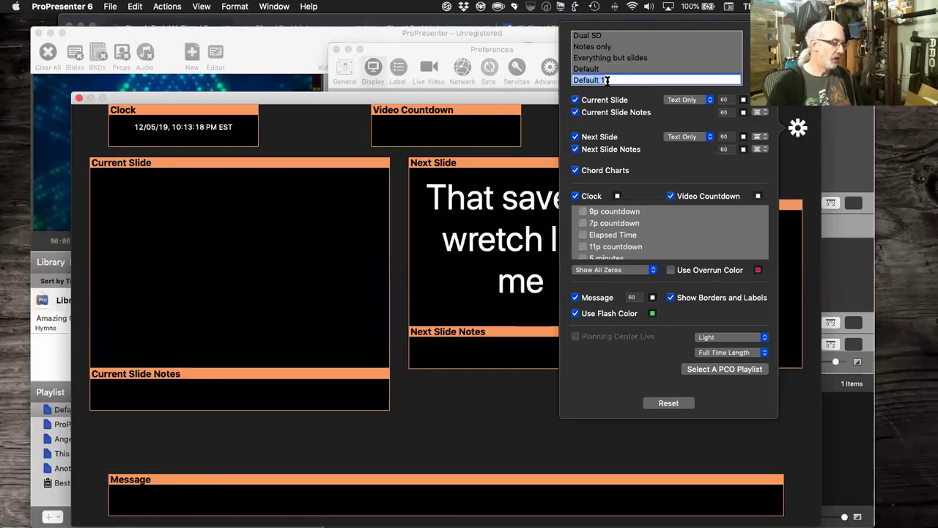
type("Powerp")
key("BackSpace")
type("Po")
key("Return")
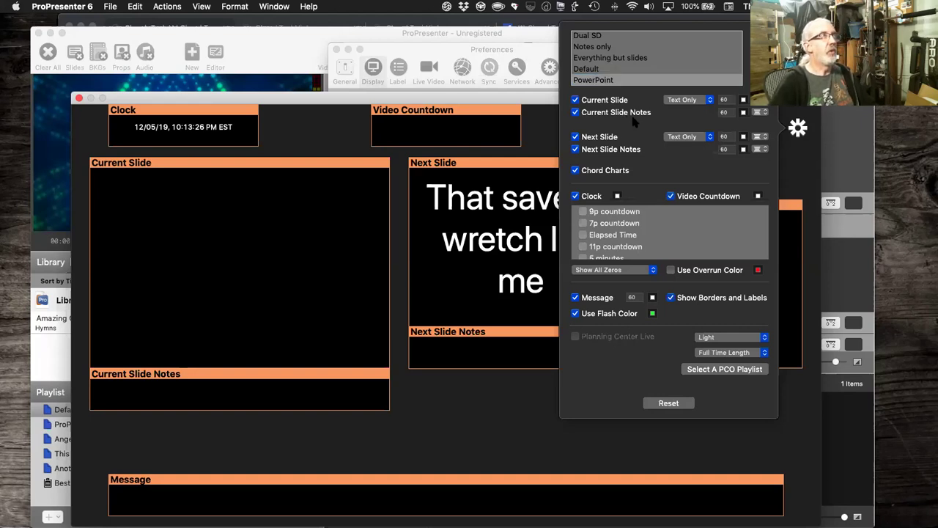
Step: Set the PowerPoint layout's Current Slide to Static Slide and shift its Next Slide box slightly to the right
left_click(710, 101)
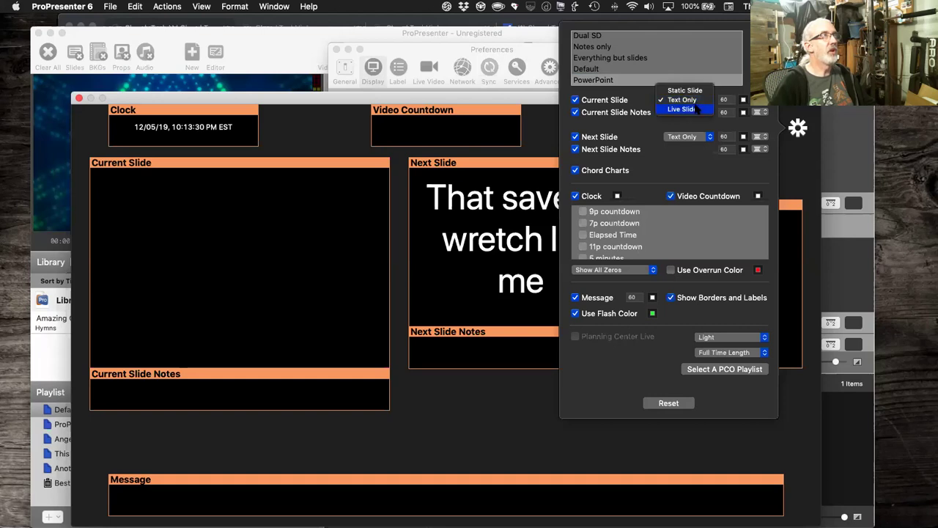
left_click(692, 92)
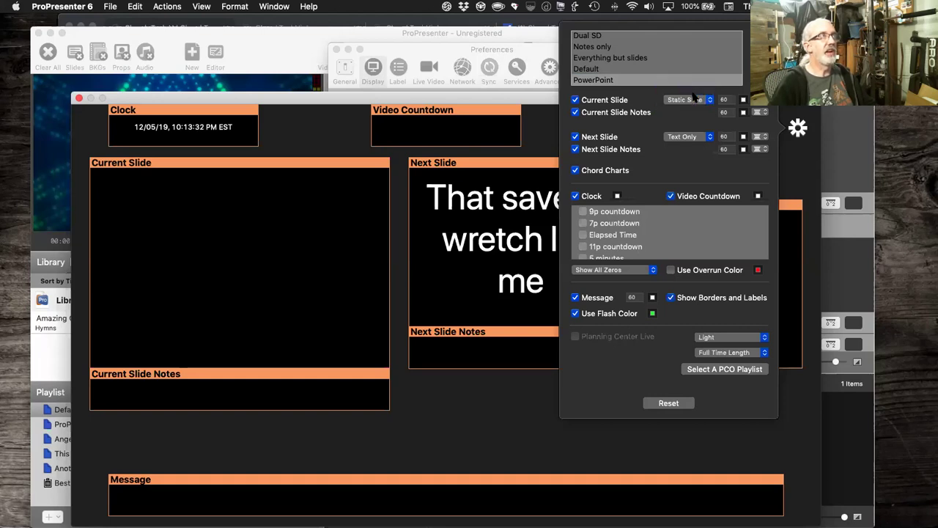
left_click(710, 103)
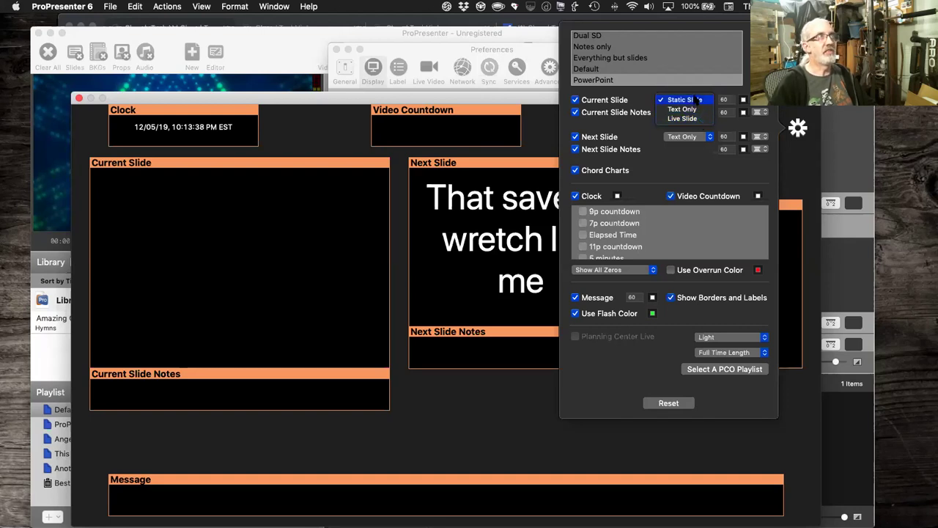
left_click(696, 100)
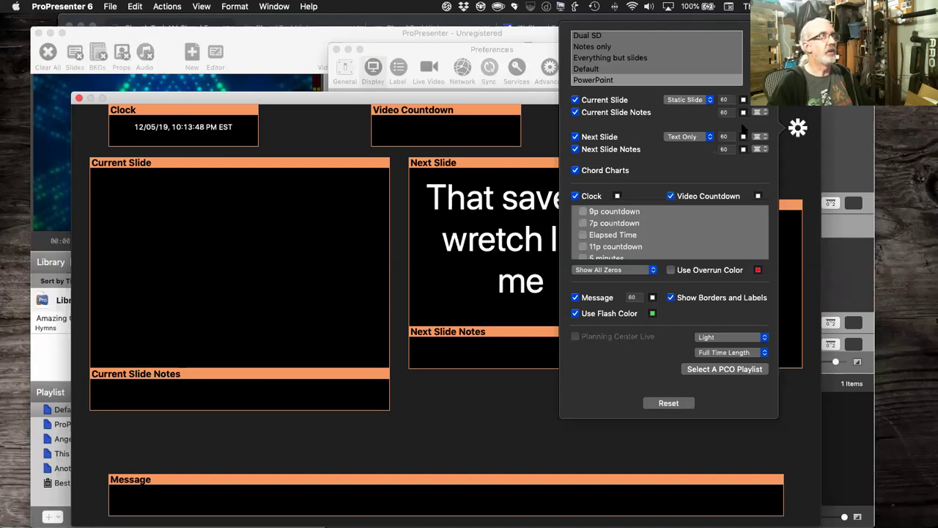
left_click(797, 129)
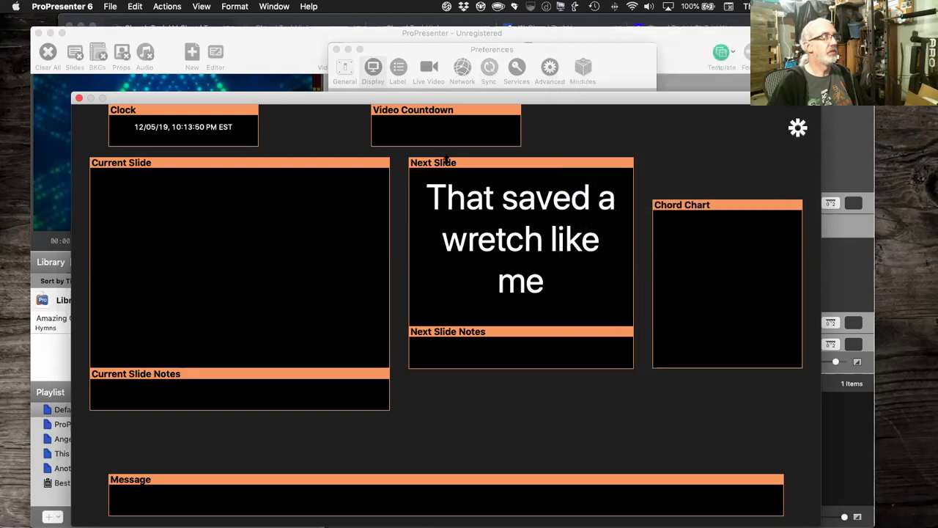
mouse_move(473, 162)
left_mouse_down()
mouse_move(492, 176)
mouse_move(480, 163)
left_mouse_up()
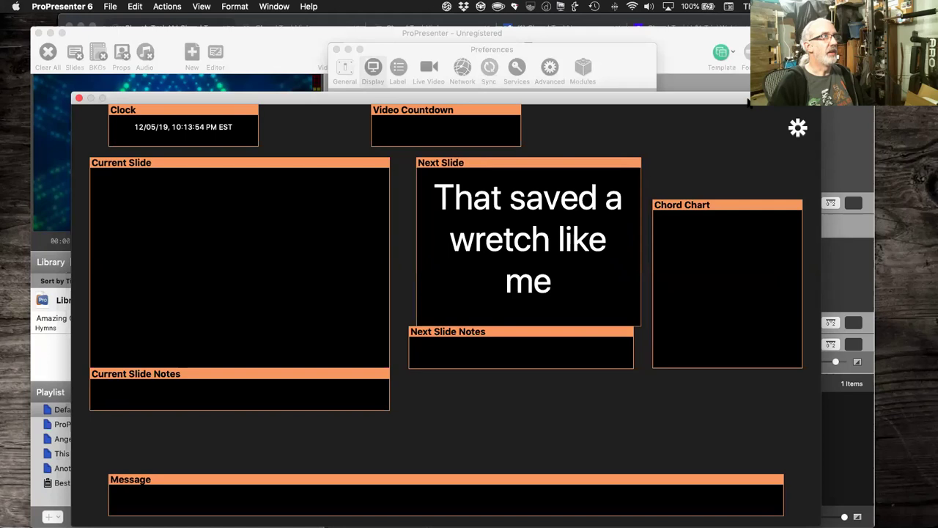
Step: Turn off Chord Charts and Clock in the PowerPoint stage display layout
left_click(798, 128)
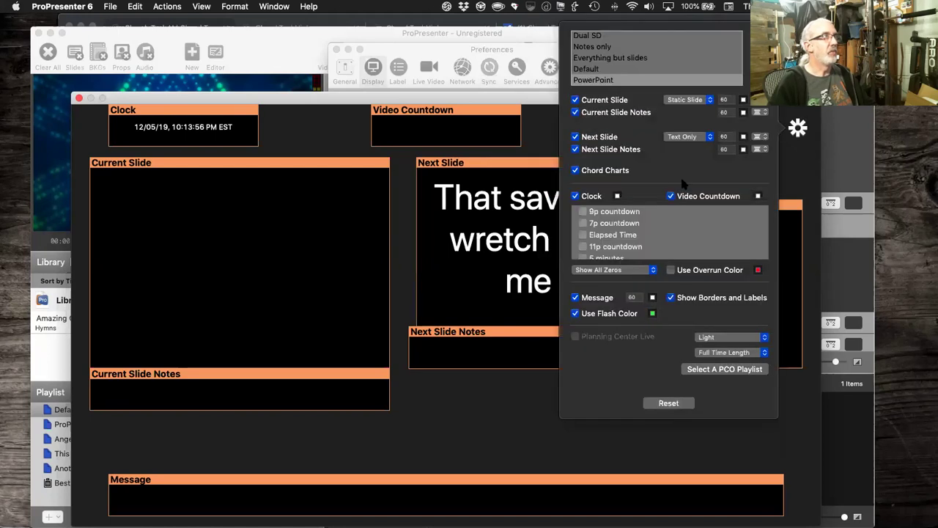
left_click(575, 170)
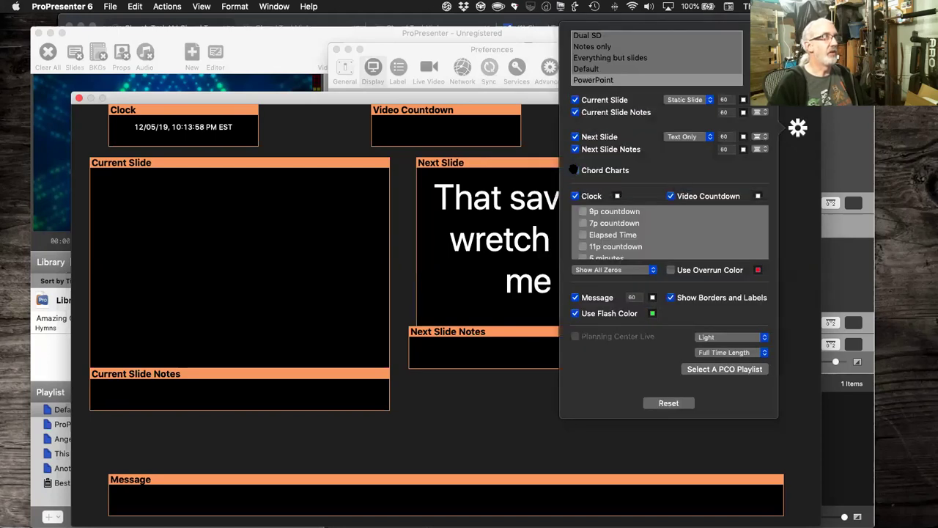
left_click(575, 196)
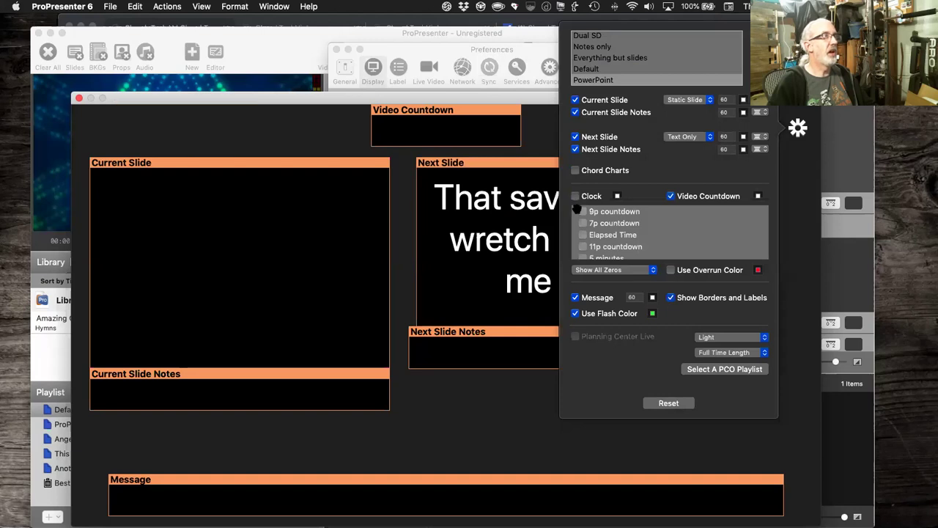
Step: Turn off Message, Current Slide Notes, Video Countdown and Next Slide Notes in the PowerPoint stage display layout
left_click(575, 297)
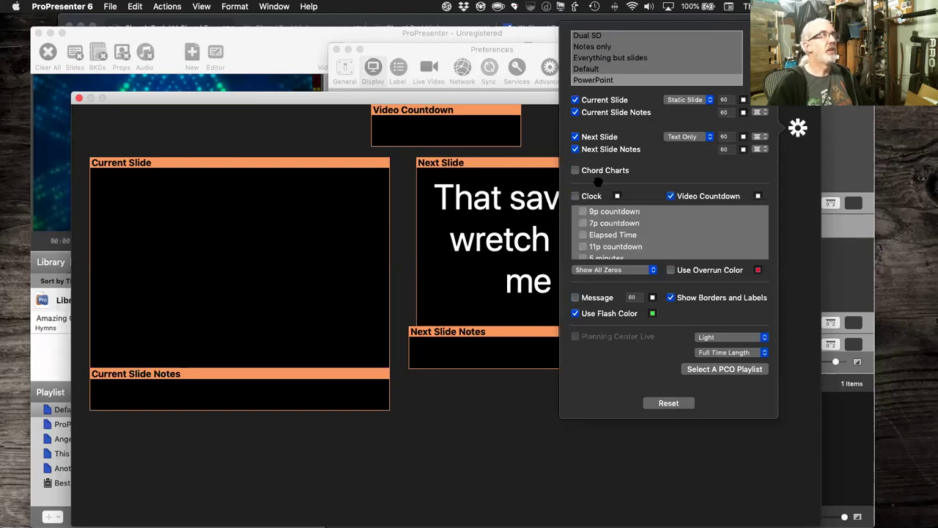
left_click(576, 112)
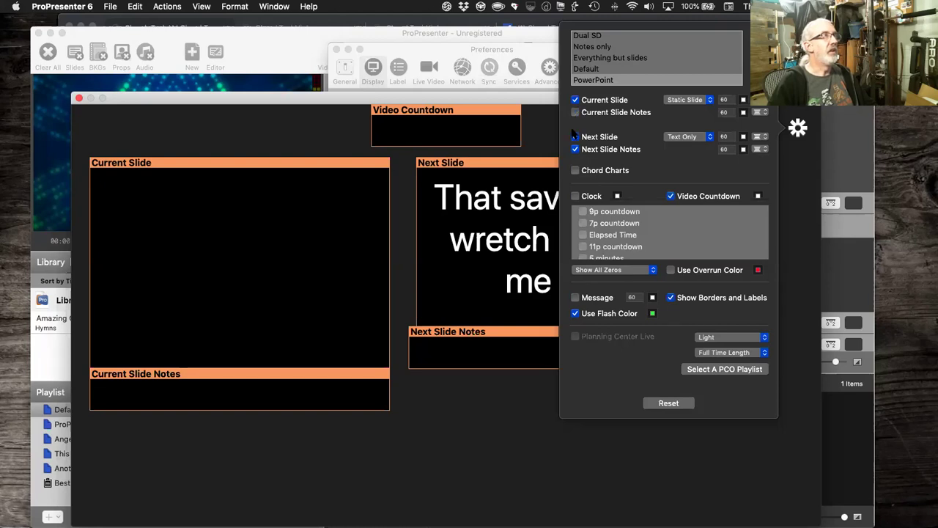
left_click(576, 136)
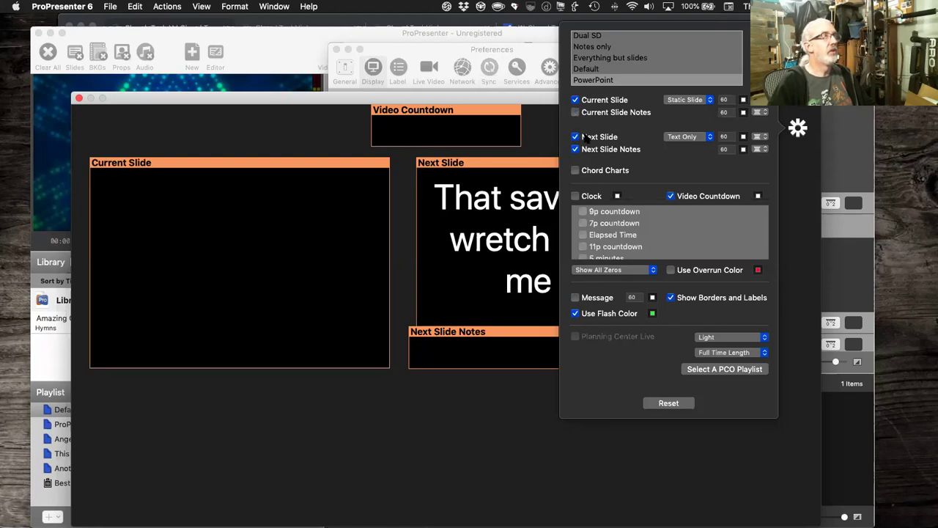
left_click(671, 195)
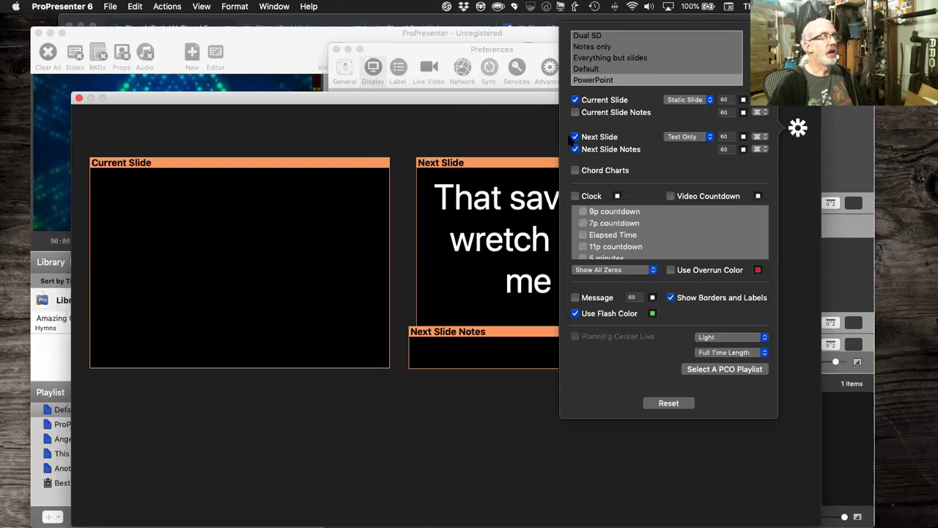
left_click(576, 148)
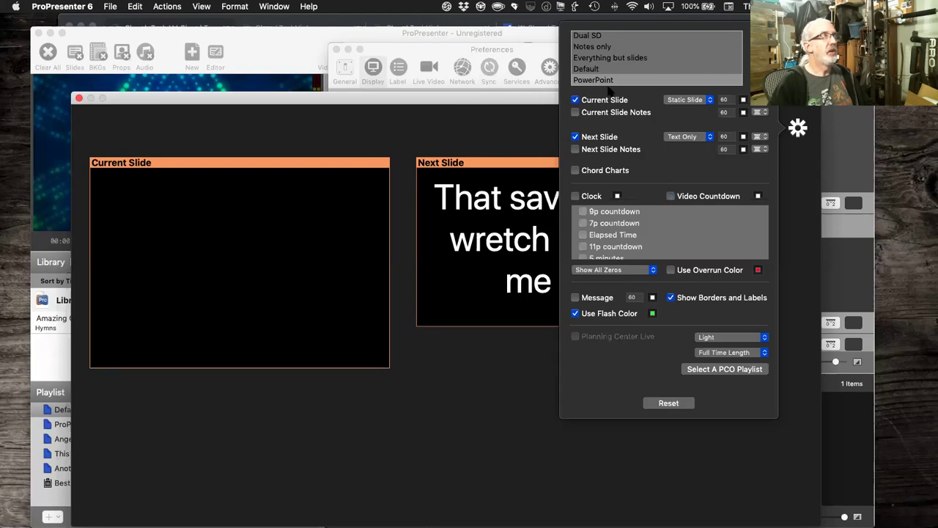
Step: Move the Next Slide box to the layout's right edge, then move Current Slide to the upper-left corner and enlarge it up to Next Slide
left_click(534, 144)
left_click_drag(517, 167, 692, 246)
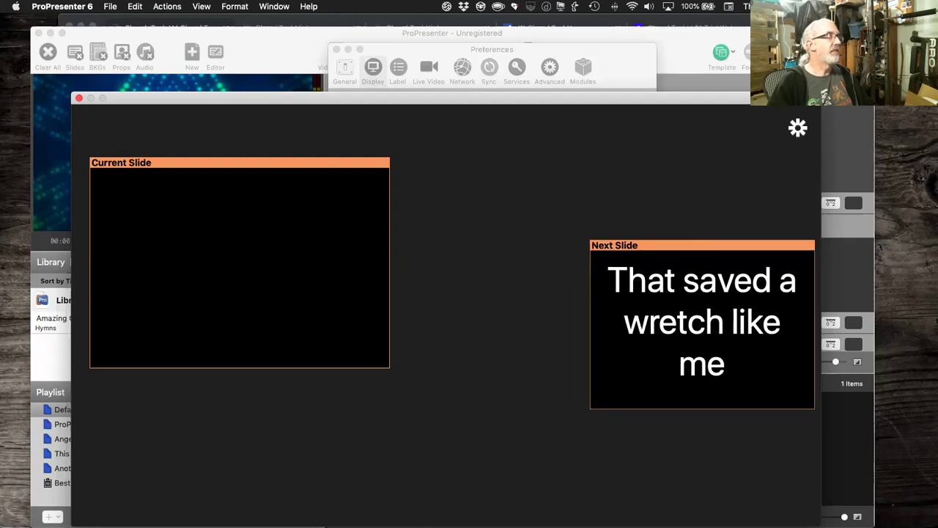
left_click_drag(289, 161, 273, 112)
left_click_drag(374, 319, 587, 467)
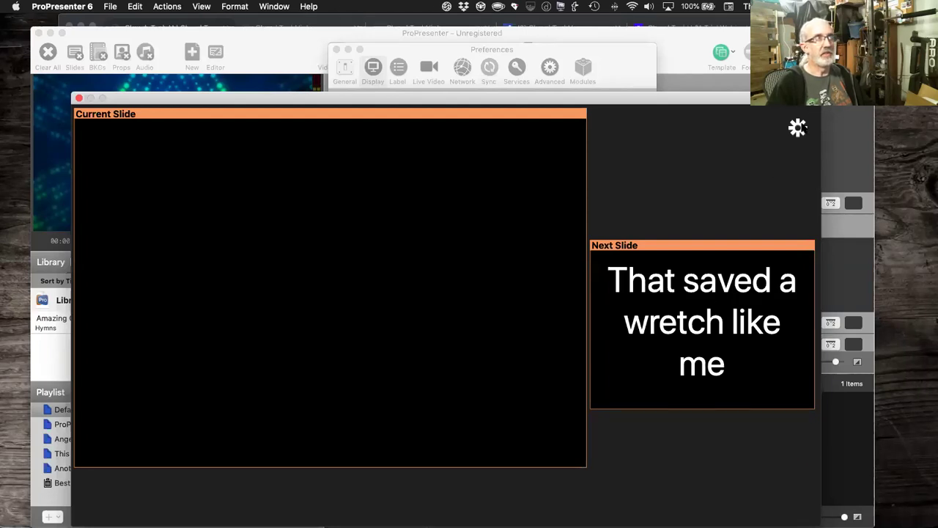
Step: Set the PowerPoint layout's Next Slide to Static Slide, then close the stage display layout window and Preferences
left_click(798, 128)
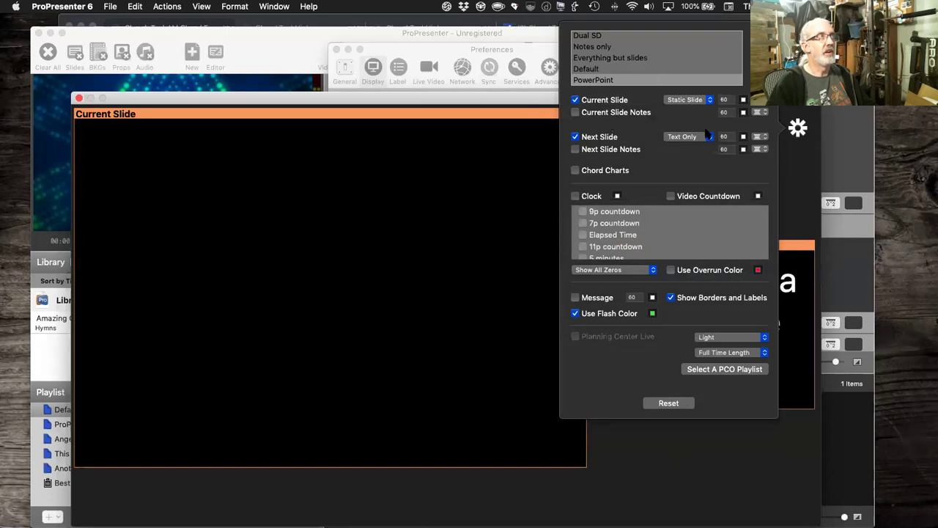
left_click(709, 138)
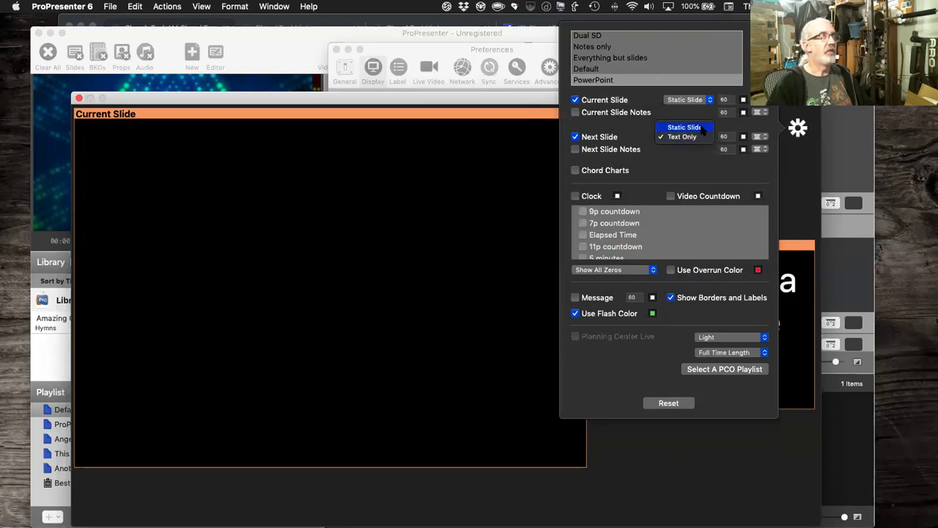
left_click(701, 128)
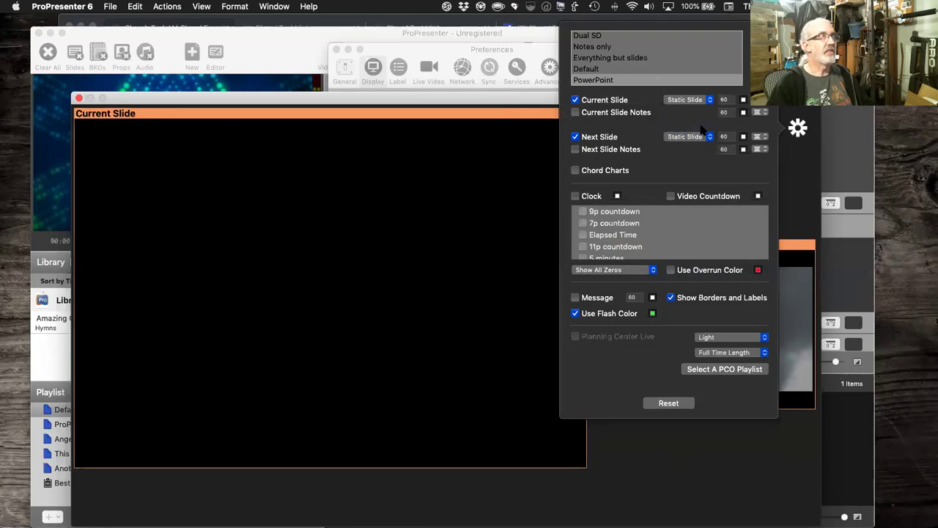
left_click(787, 243)
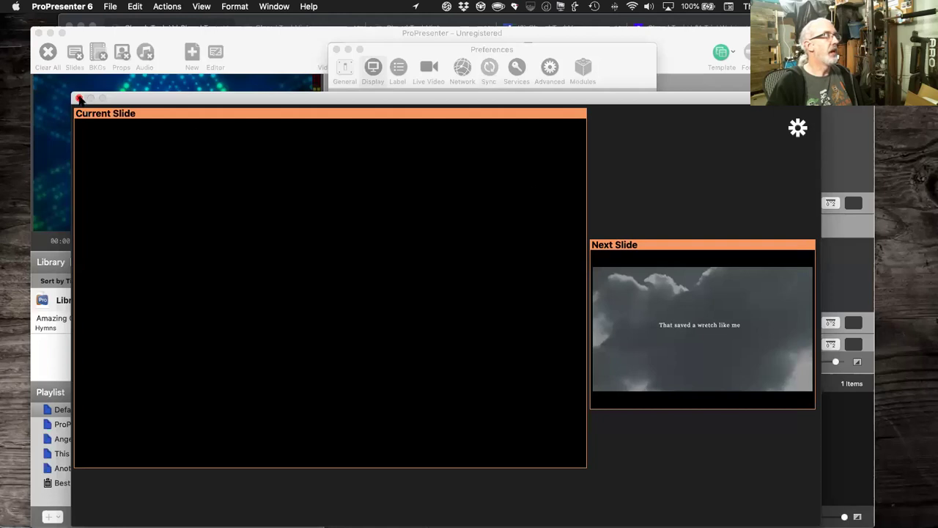
left_click(79, 97)
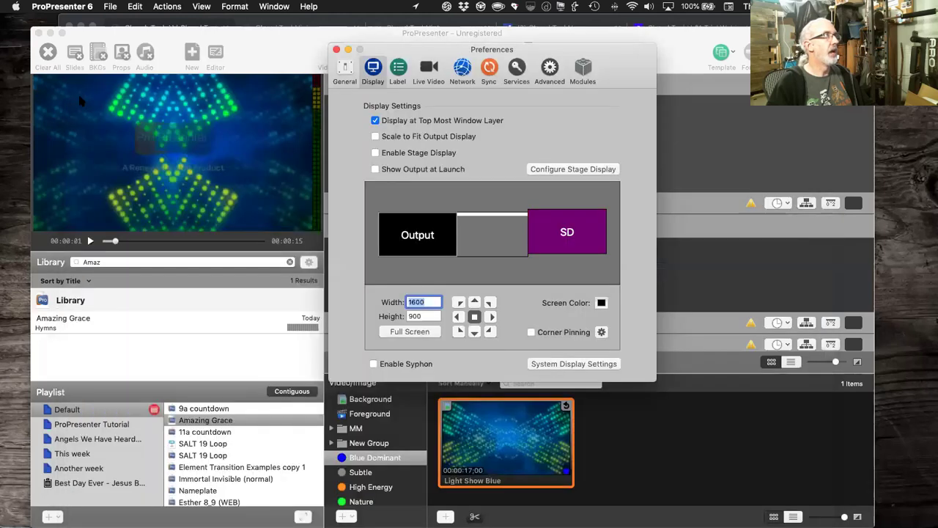
left_click(335, 50)
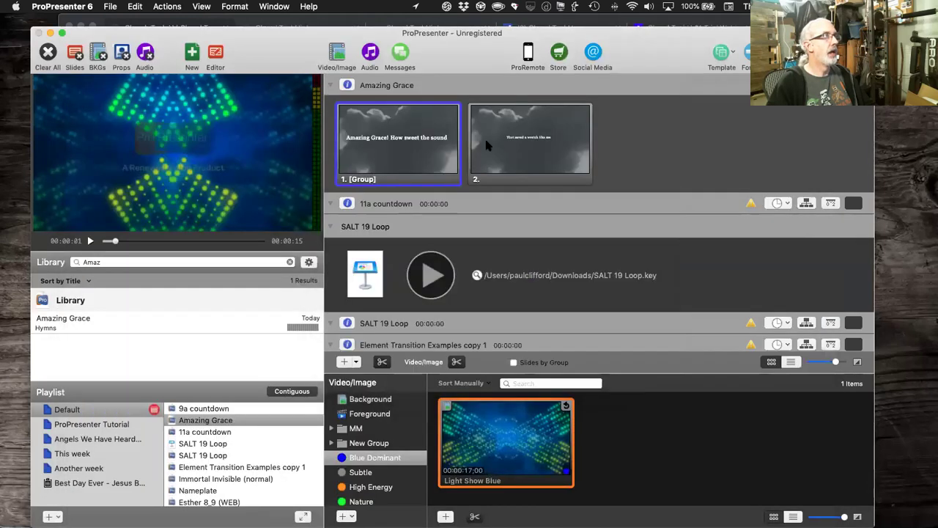
Step: Show the first Amazing Grace slide live and switch the preview area to the stage display
left_click(426, 151)
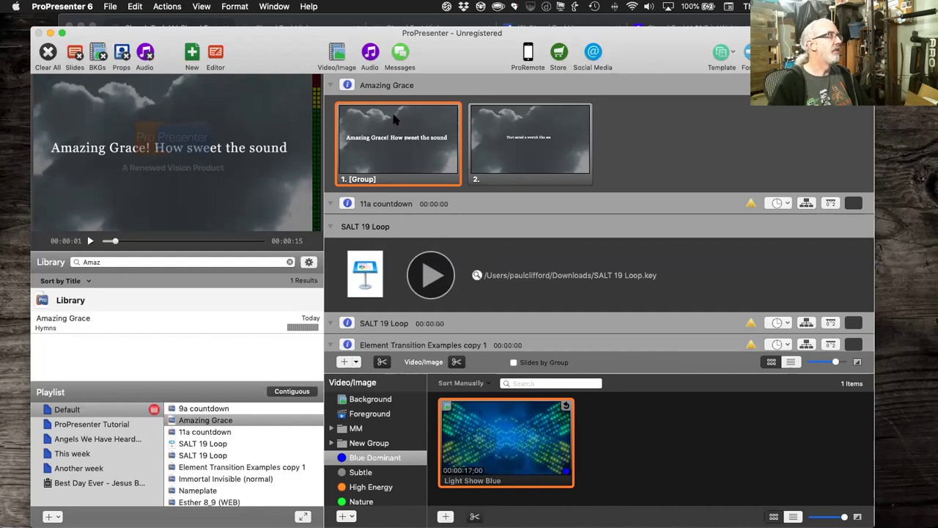
key("super+1")
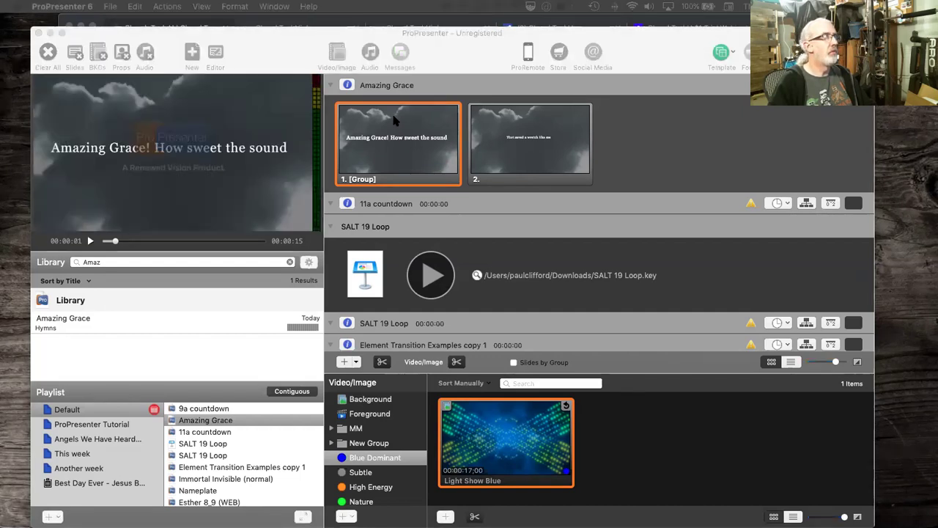
left_click(392, 111)
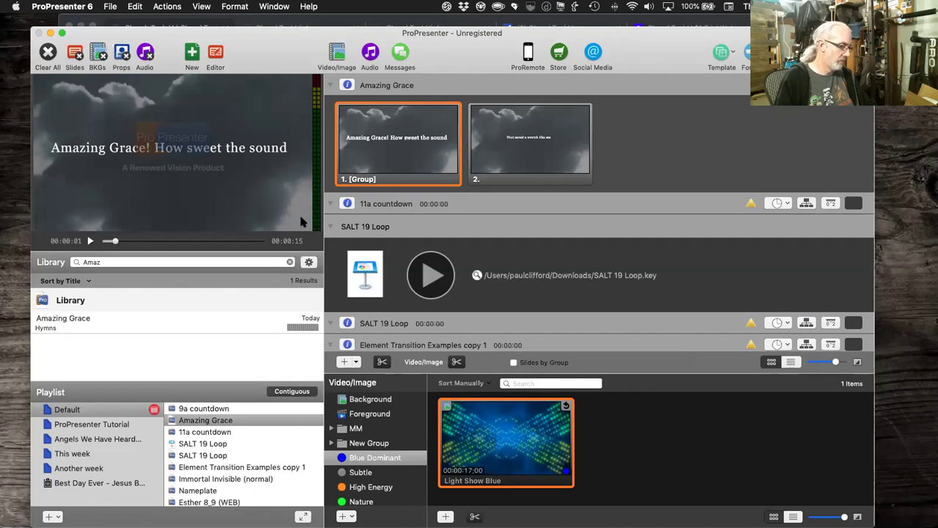
key("shift+super+p")
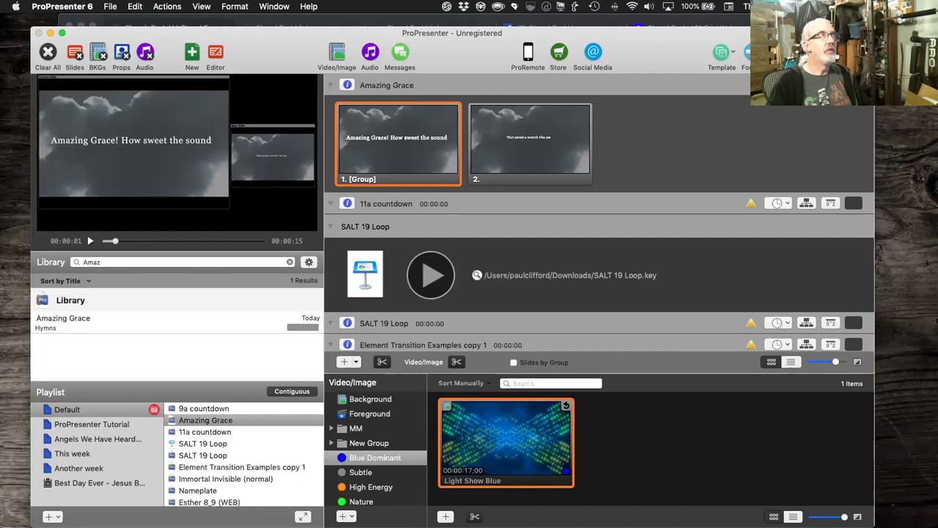
Step: Switch to Chrome and open renewedvision.com in a new tab
key("super+Tab")
key("super+t")
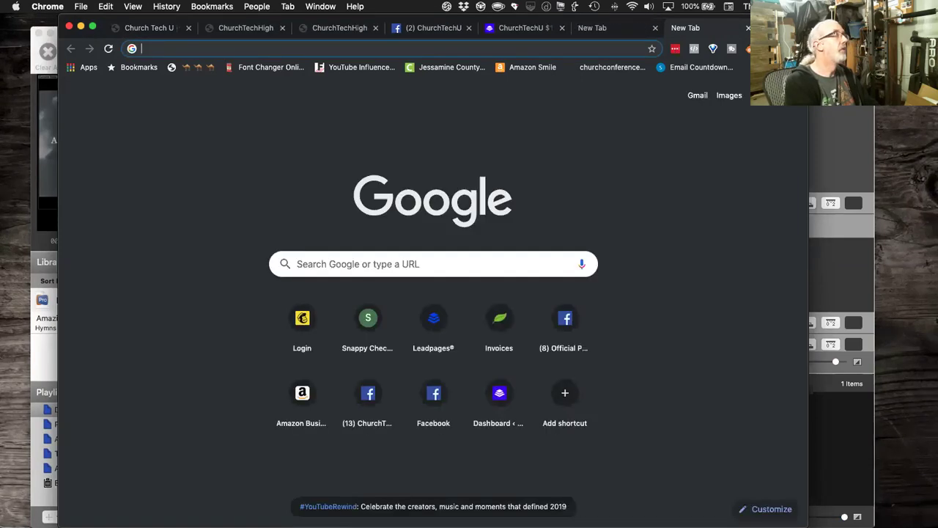
type("renew")
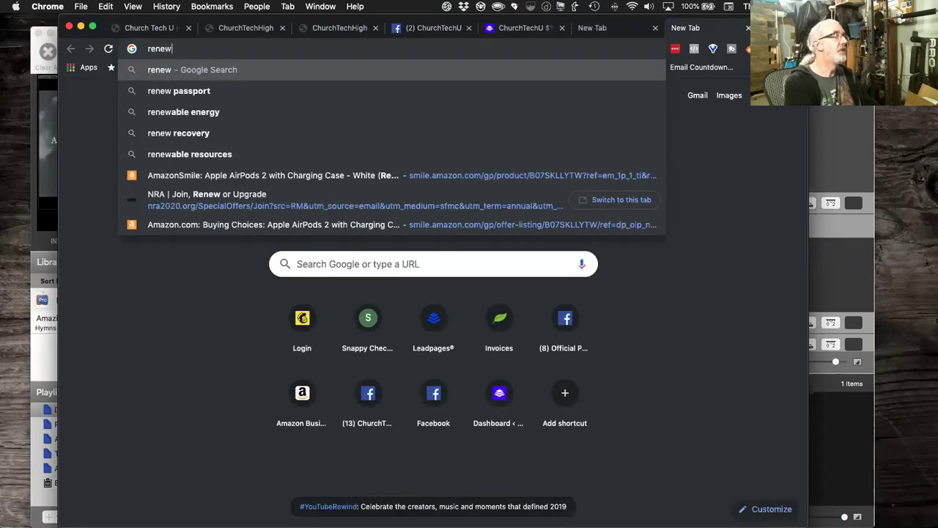
type("ed")
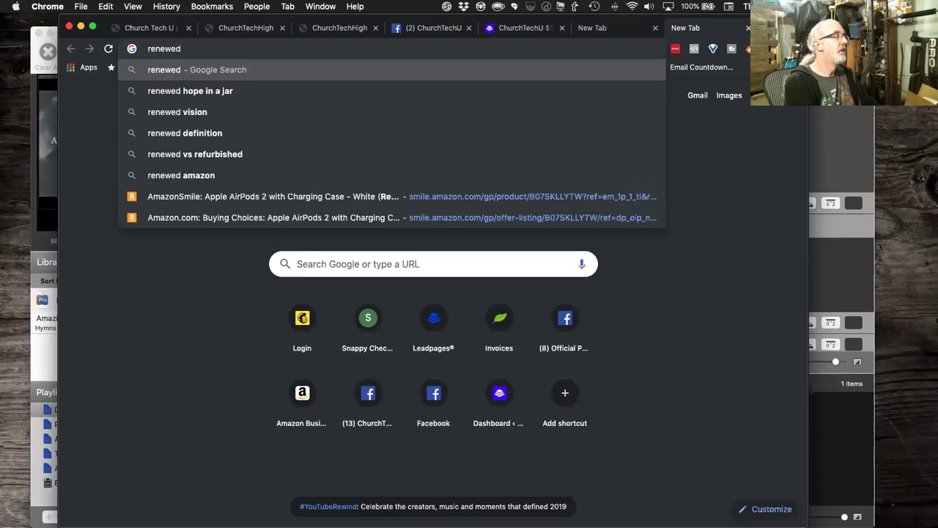
type("vision.com")
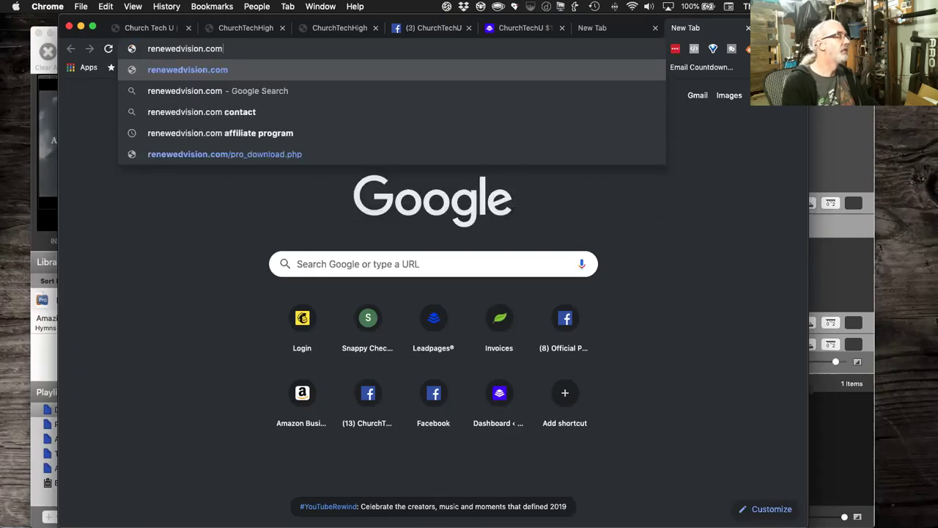
key("Return")
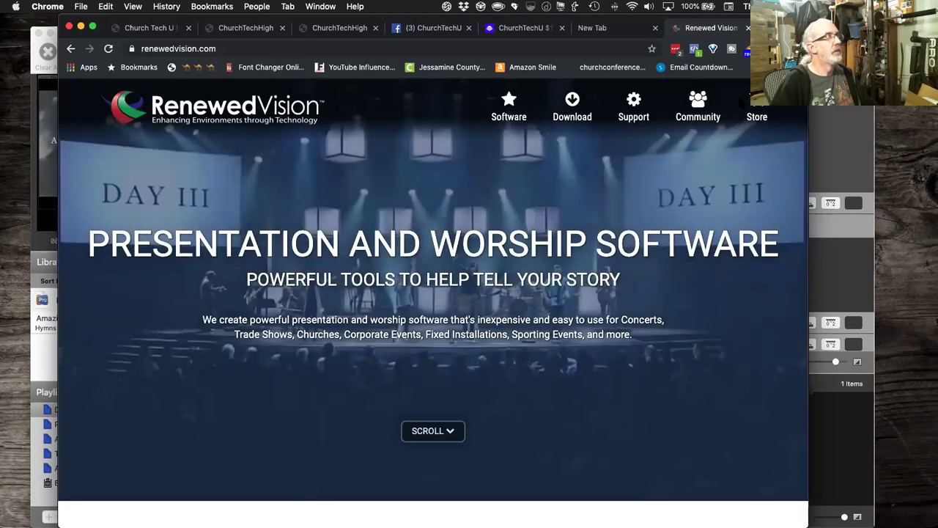
Step: Go to the ProPresenter product page and open its system requirements
mouse_move(509, 110)
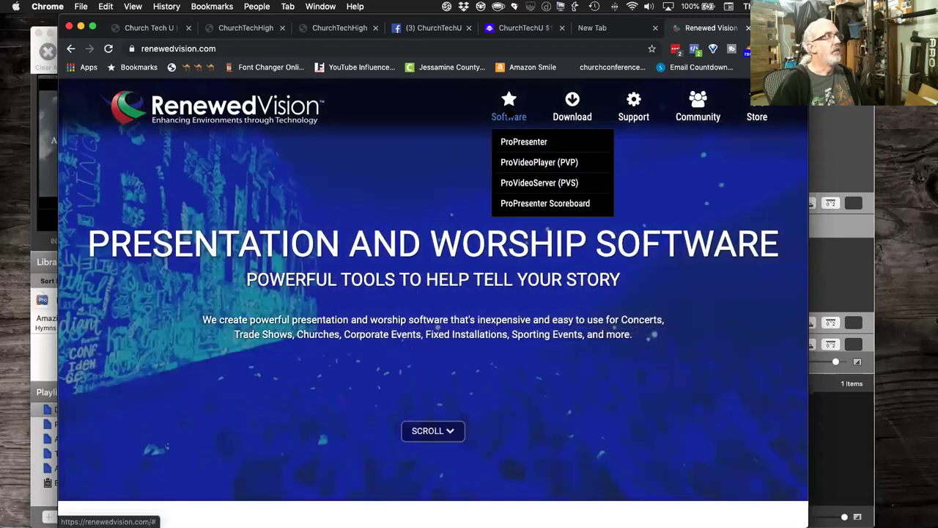
left_click(518, 143)
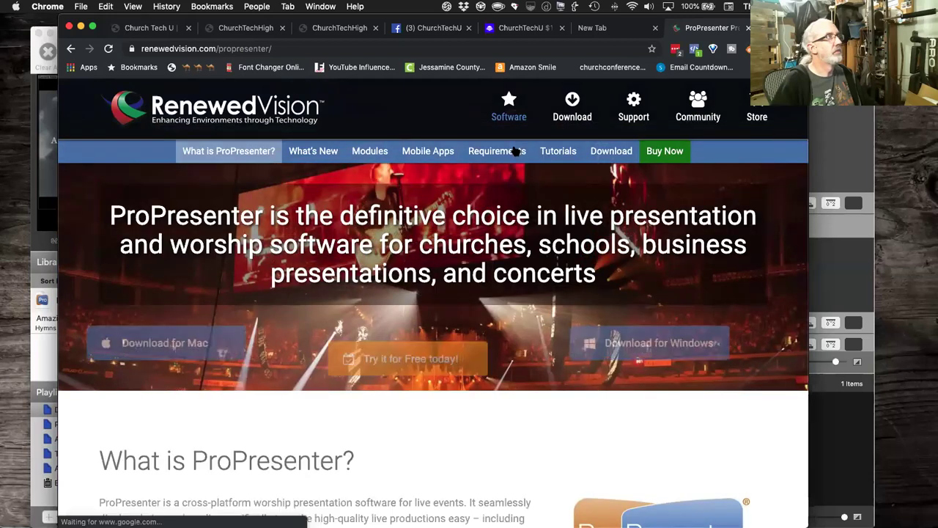
left_click(506, 153)
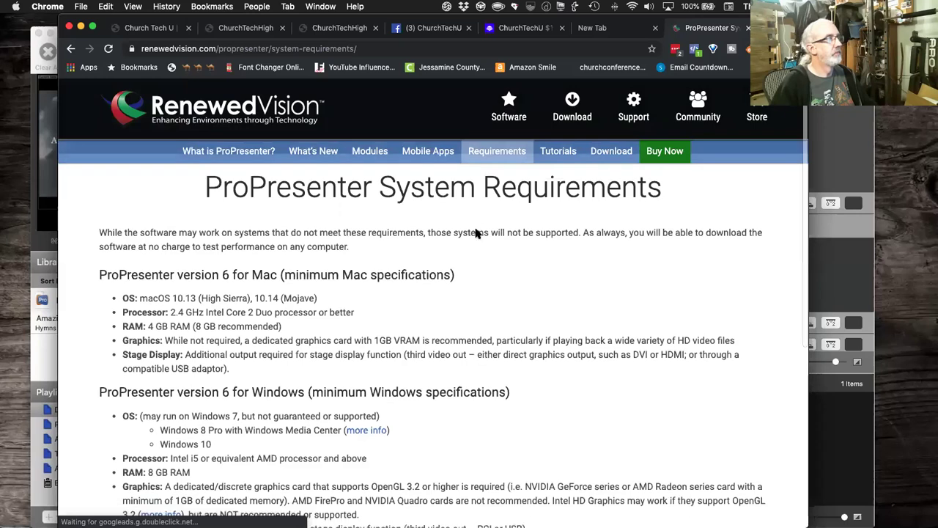
Step: Review the Mac and Windows minimum specifications, highlighting OpenGL 3.2, the NVIDIA GeForce or AMD Radeon cards, and the AMD FirePro and NVIDIA Quadro cards
scroll(475, 234, "down", 1)
scroll(475, 233, "down", 1)
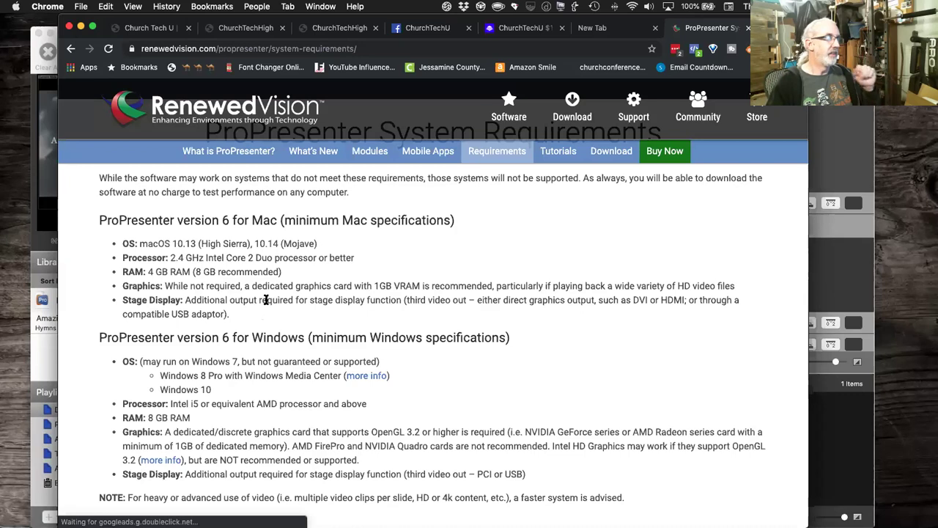
scroll(267, 304, "down", 3)
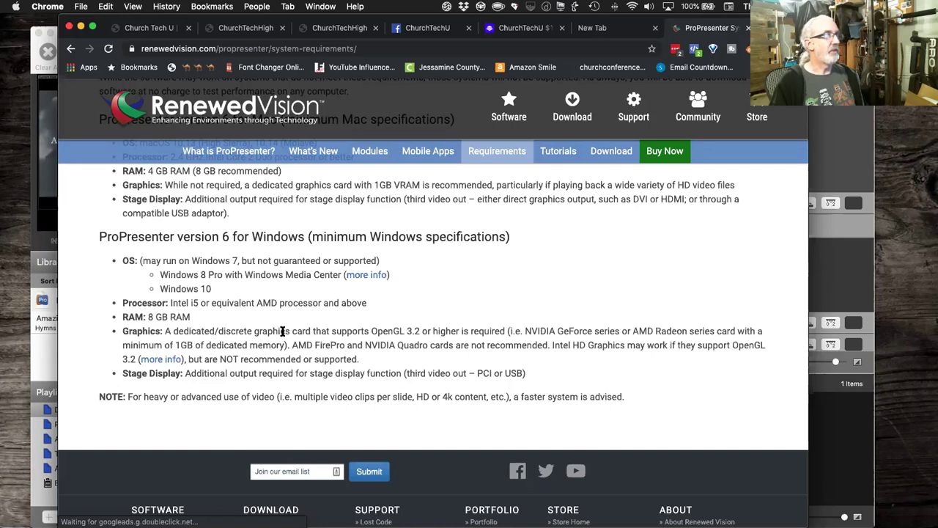
left_click_drag(371, 330, 423, 329)
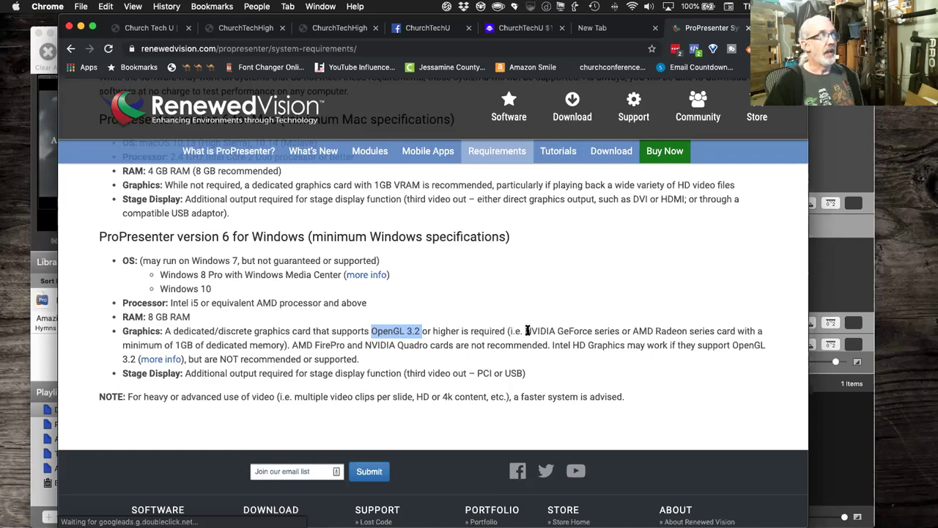
left_click_drag(526, 331, 737, 339)
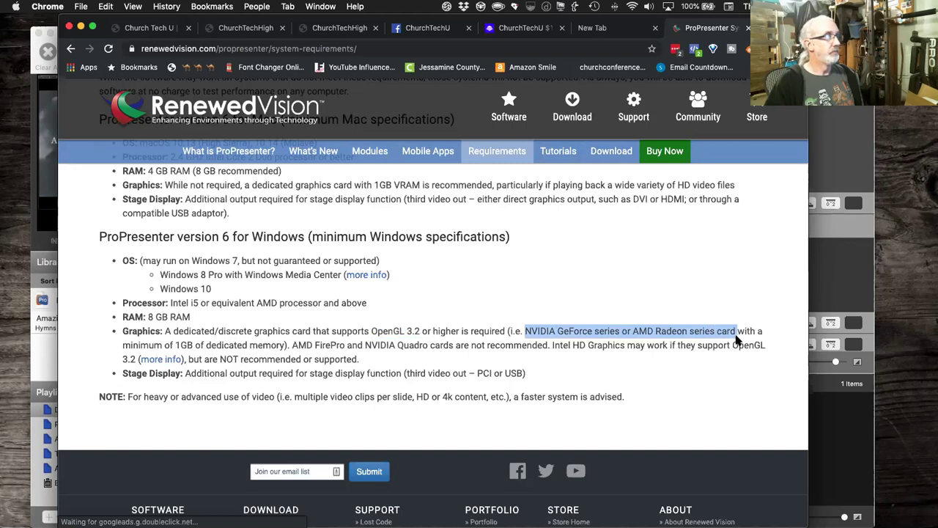
left_click(450, 346)
left_click_drag(453, 346, 292, 345)
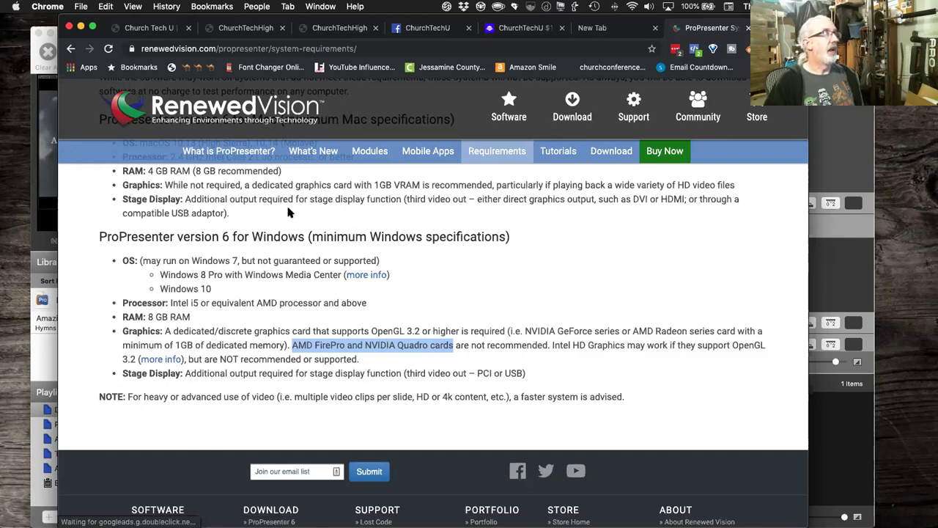
Step: Highlight the web address of the system requirements page, then close its tab
left_click(210, 47)
left_click_drag(211, 47, 112, 49)
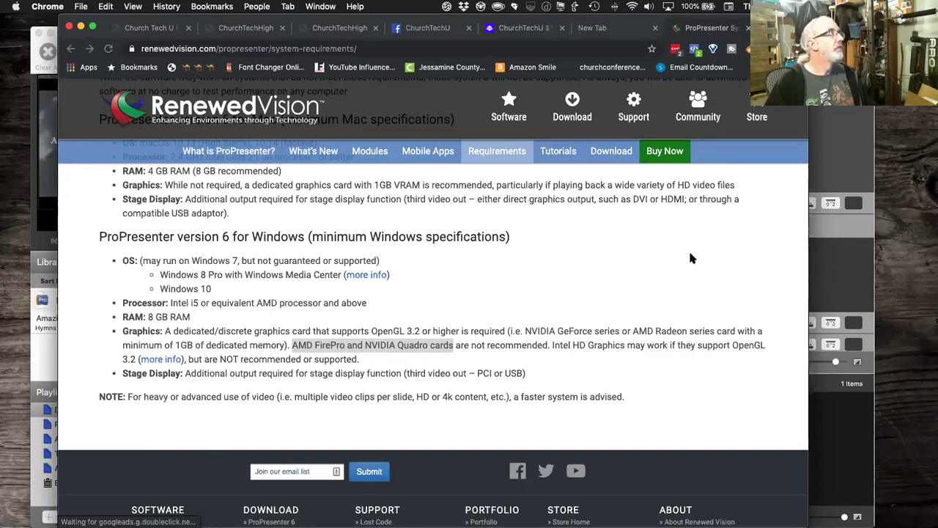
left_click(372, 49)
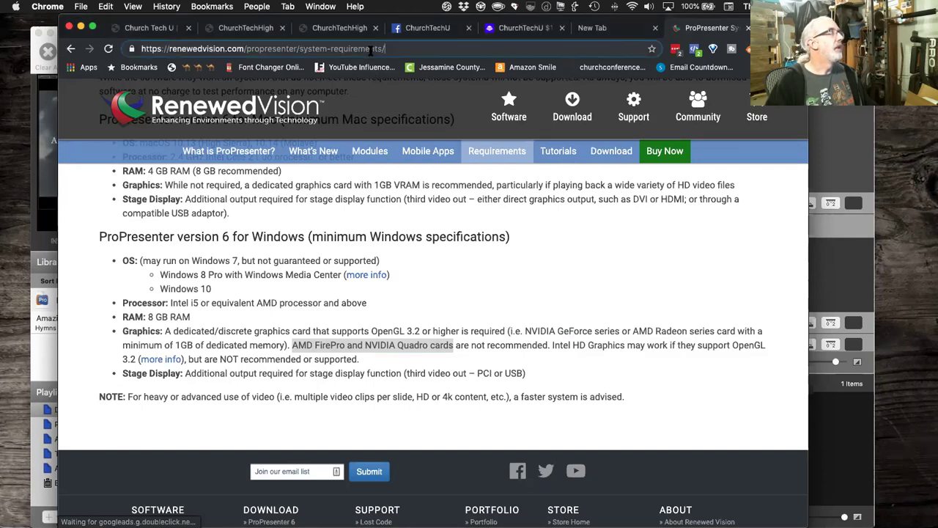
left_click_drag(396, 48, 113, 48)
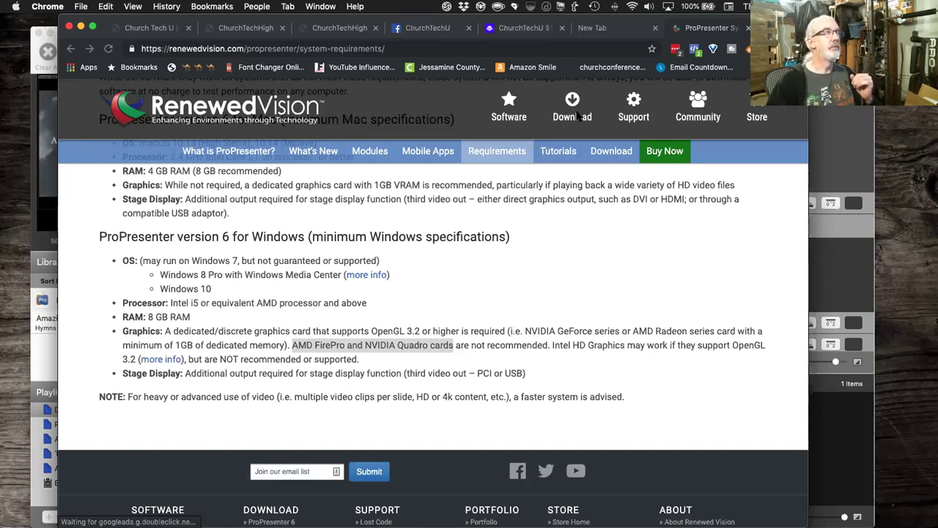
key("super+l")
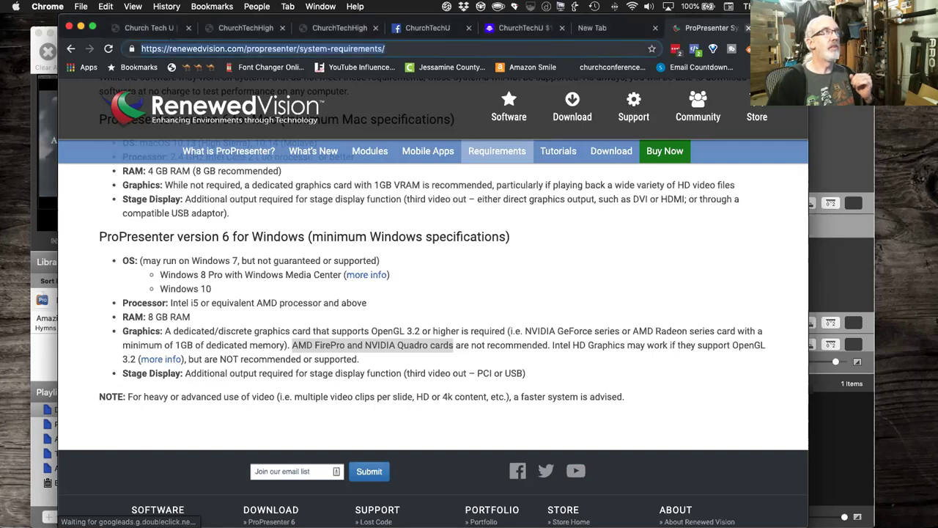
key("super+w")
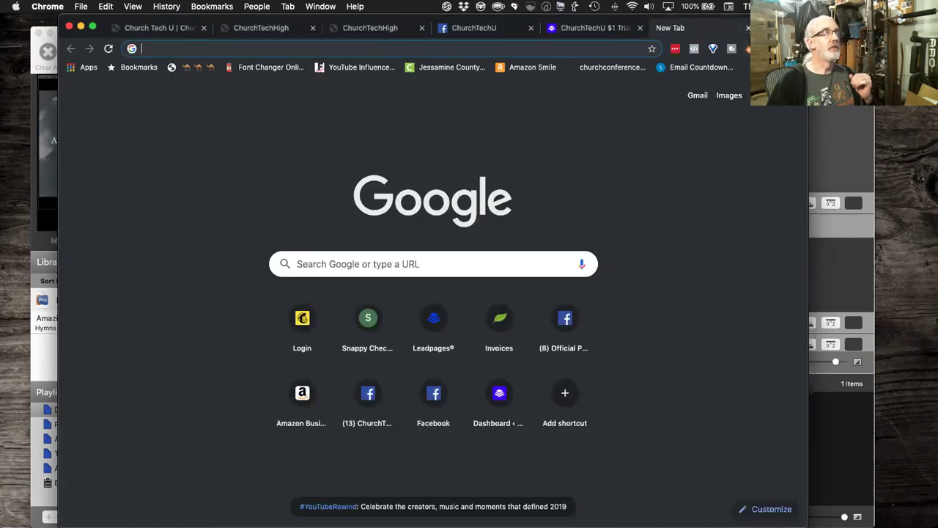
Step: Close the empty browser tab, then switch to ProPresenter and open the first Amazing Grace slide in the slide editor
left_click(747, 28)
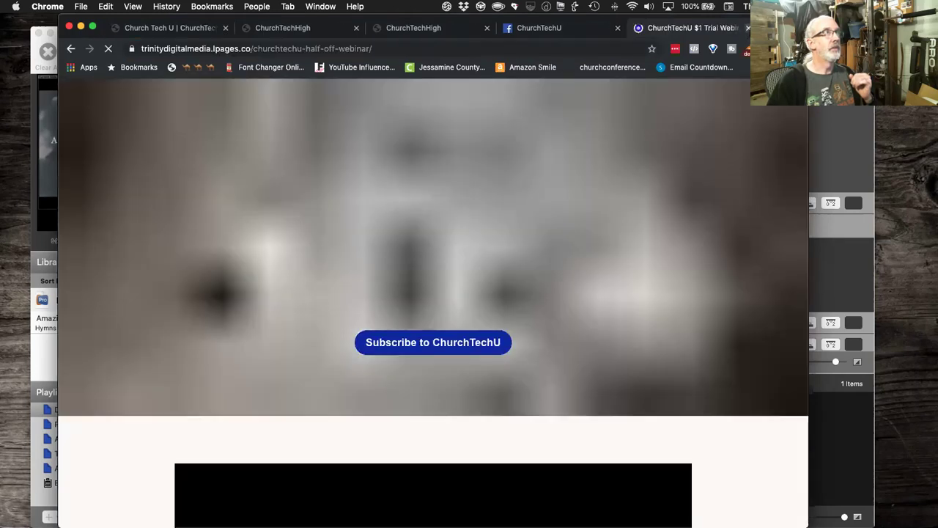
key("super+Tab")
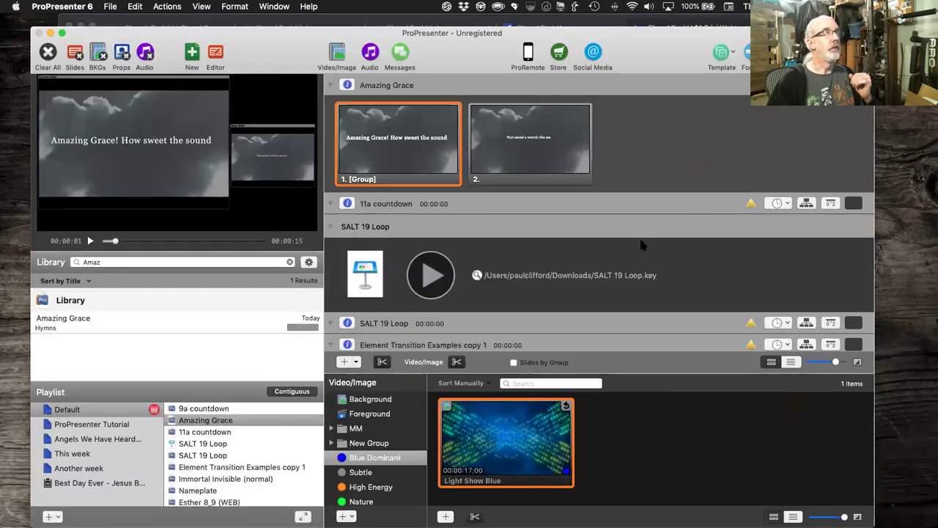
scroll(638, 269, "down", 1)
left_click(422, 160)
right_click(422, 160)
left_click(439, 174)
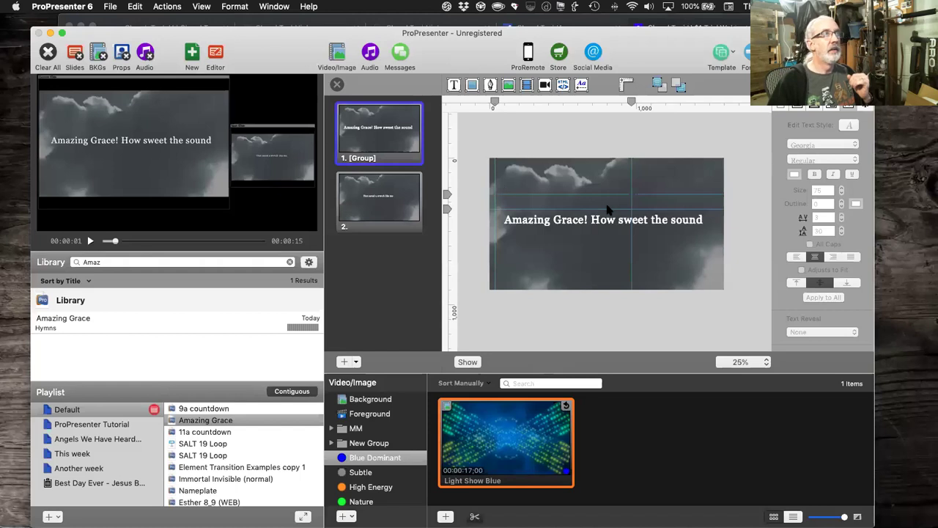
Step: Set the first slide's lyric text to a character spacing of 11 and a line spacing of 34
left_click(669, 225)
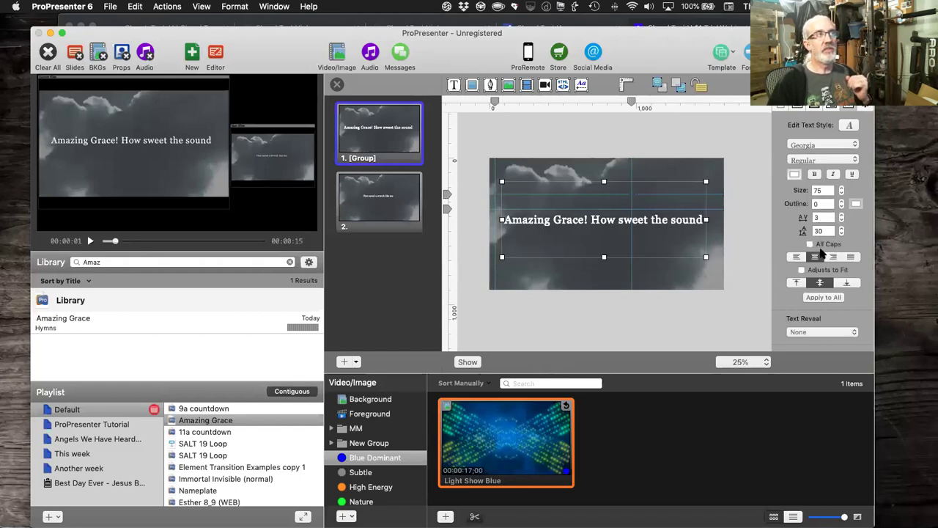
left_click(841, 214)
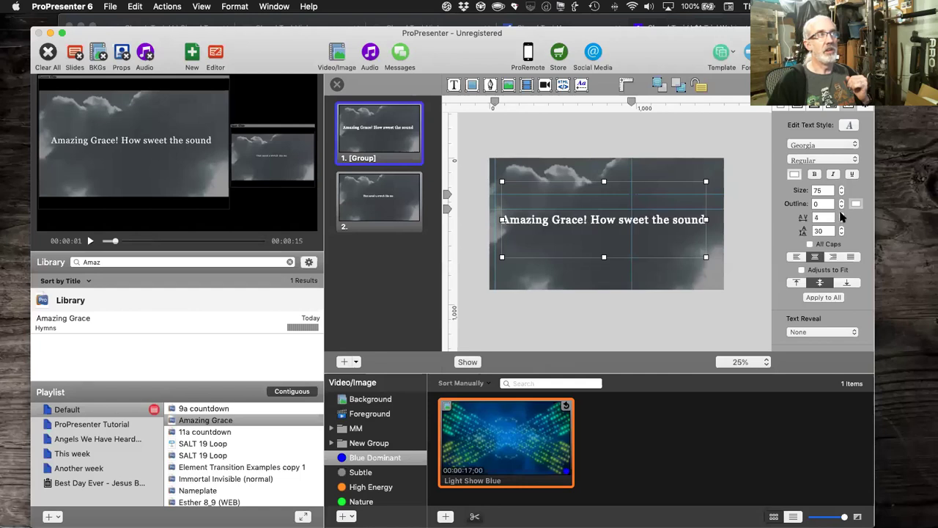
left_click(842, 215)
left_click(841, 214)
left_click(842, 214)
left_click(841, 215)
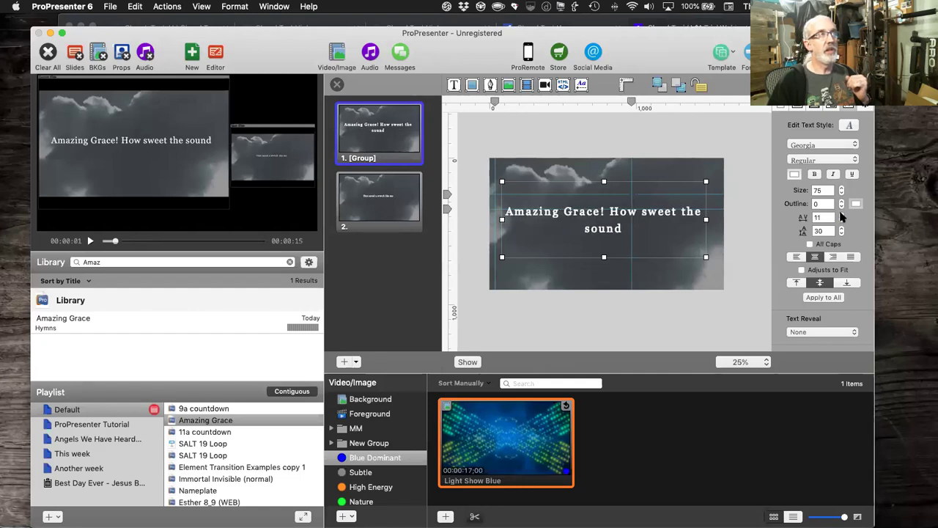
left_click(842, 230)
left_click(842, 229)
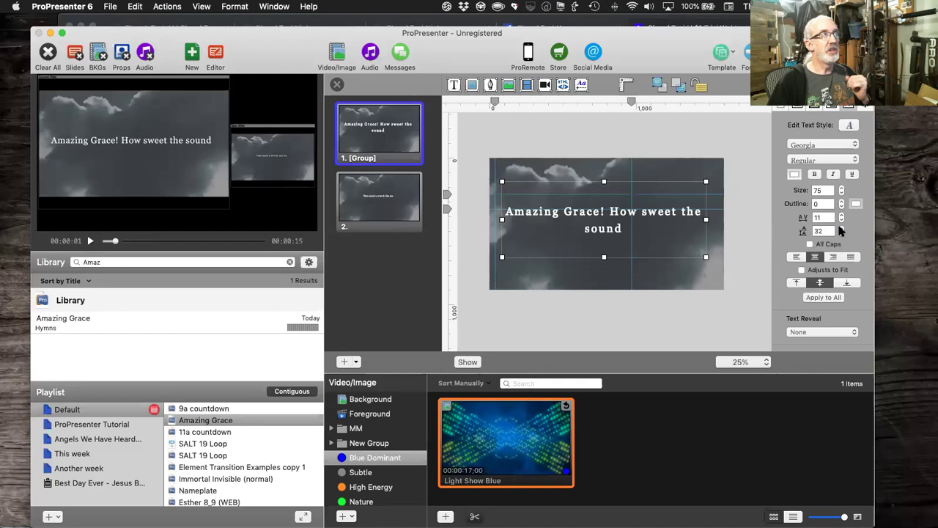
left_click(842, 229)
left_click(842, 229)
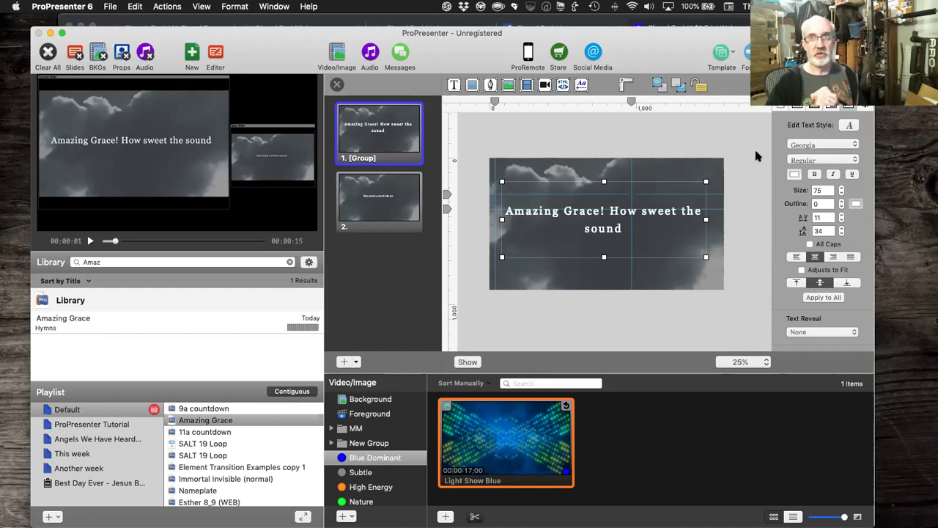
Step: Examine the fonts available for the lyric text, including Times New Roman, Arial Black and Helvetica Neue, without choosing a new one
left_click(854, 147)
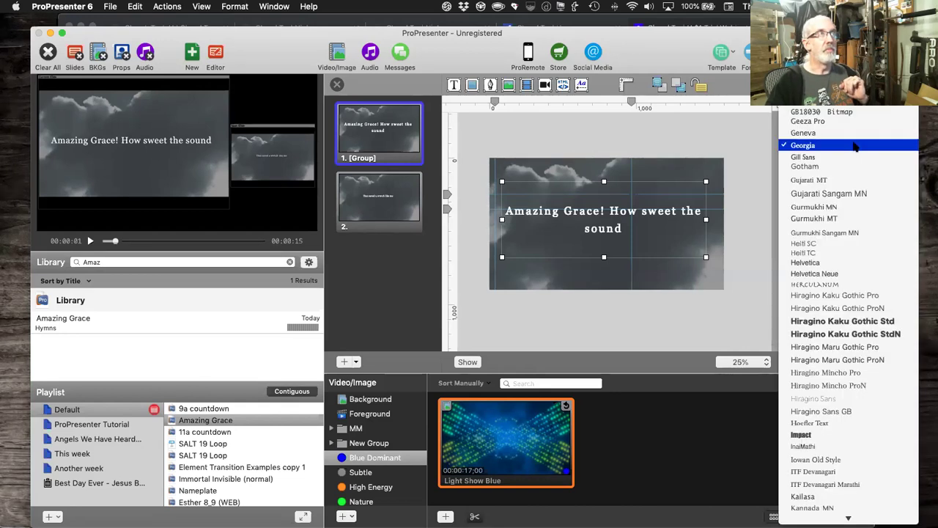
scroll(822, 255, "down", 10)
scroll(822, 258, "down", 8)
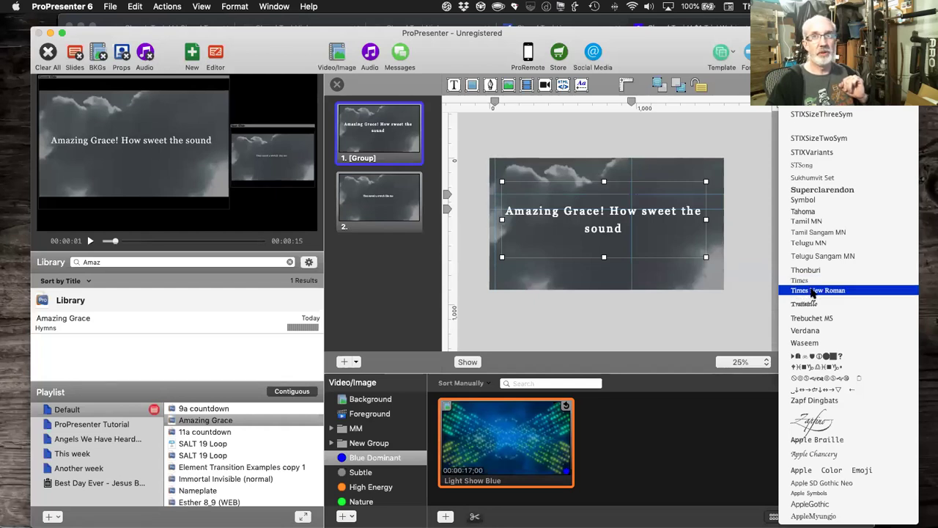
scroll(814, 286, "up", 20)
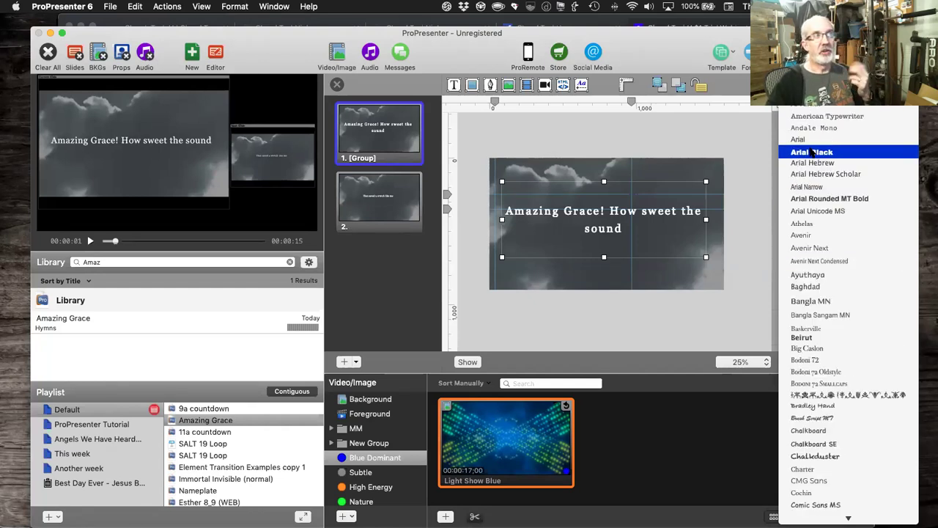
scroll(829, 224, "down", 10)
scroll(830, 224, "down", 2)
scroll(830, 224, "down", 10)
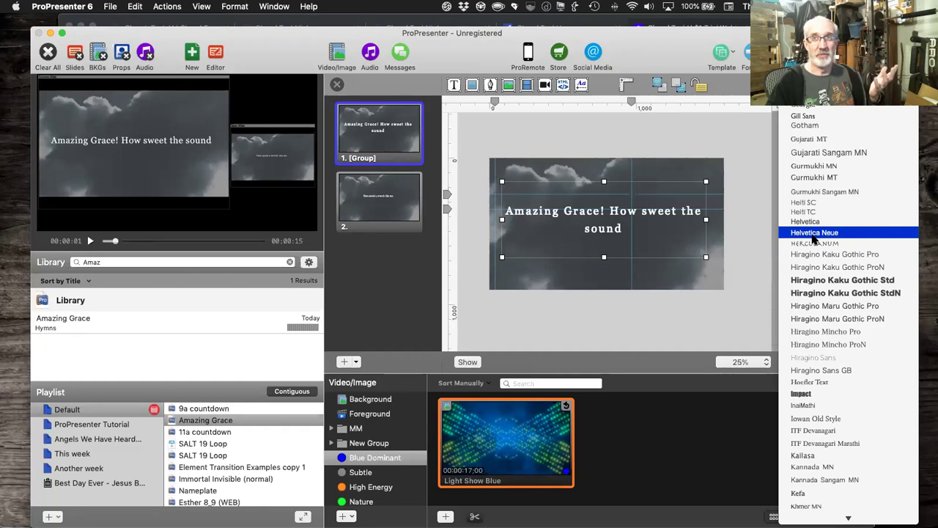
left_click(747, 257)
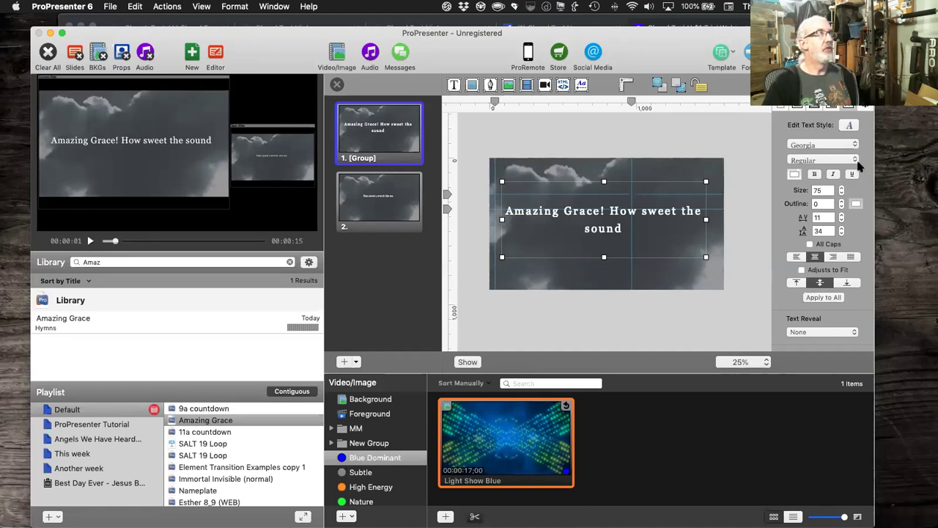
Step: Close the slide editor and open Amazing Grace in the Reflow Editor
left_click(337, 85)
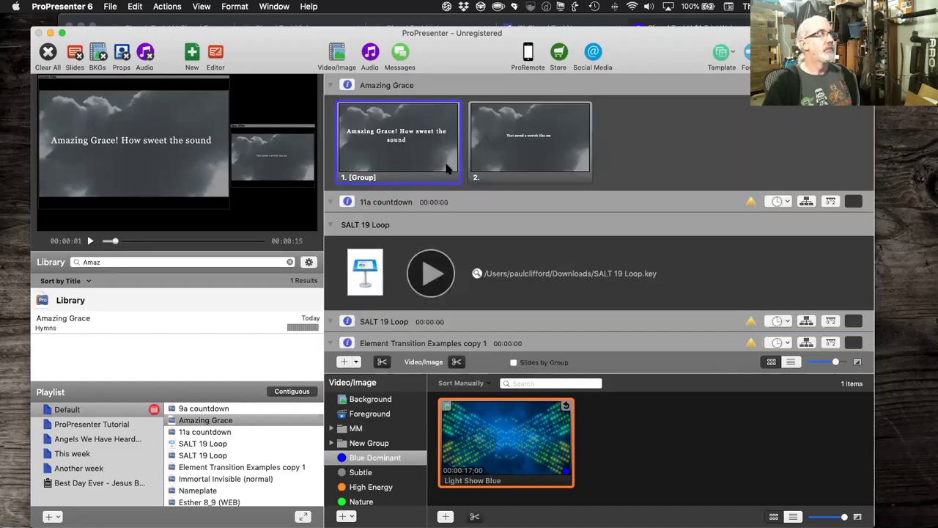
right_click(408, 136)
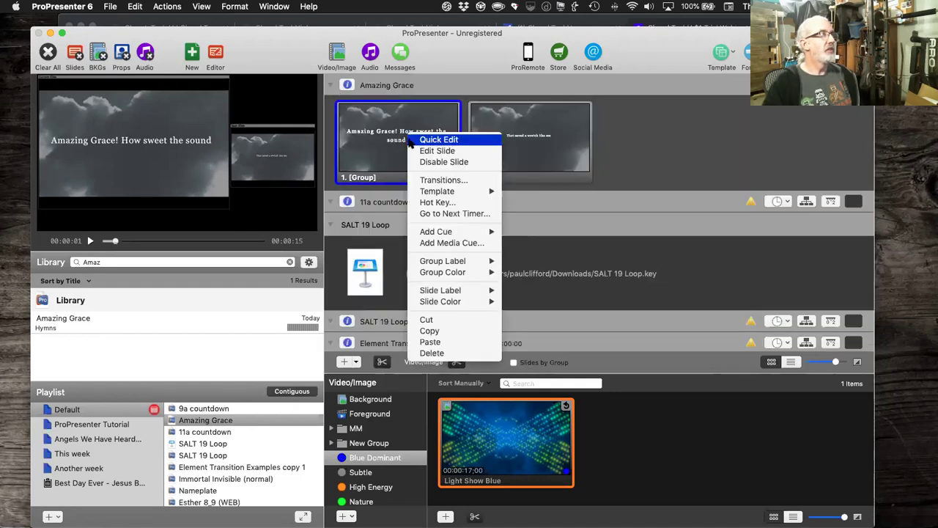
left_click(629, 109)
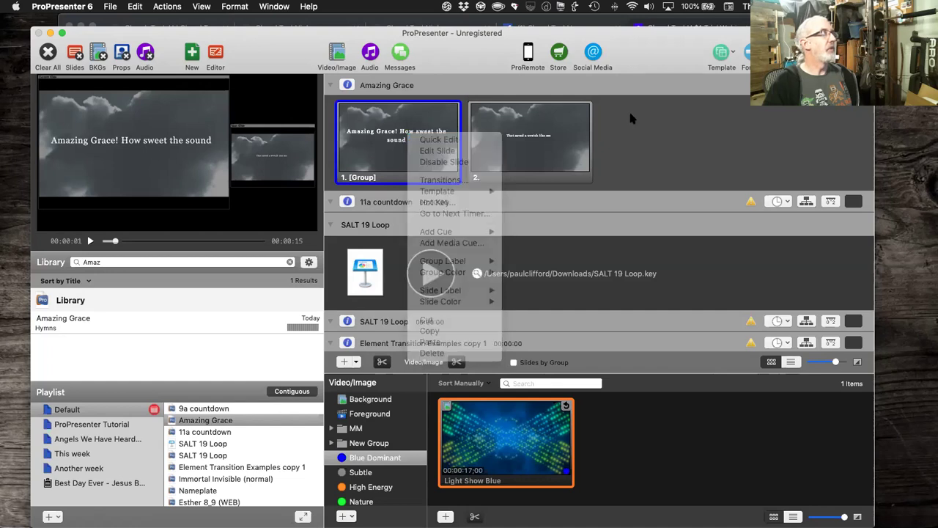
left_click(168, 7)
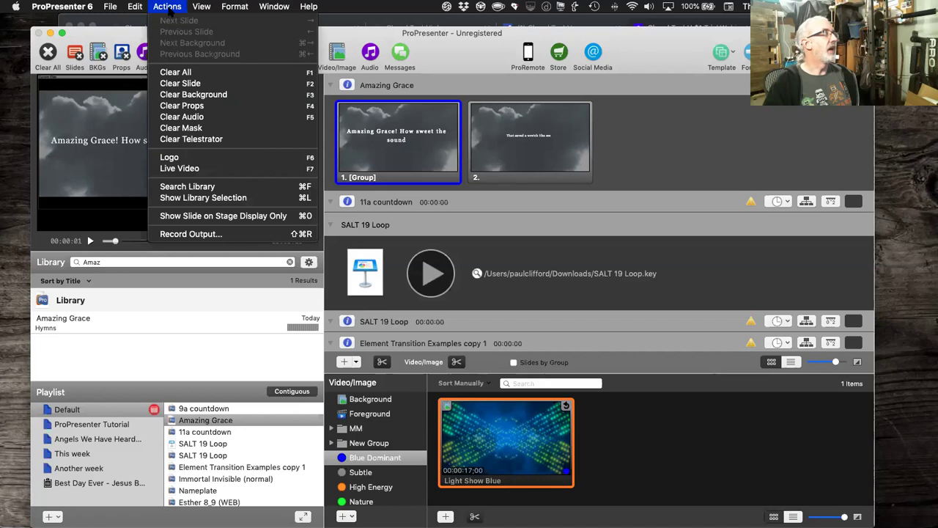
left_click(200, 7)
left_click(201, 7)
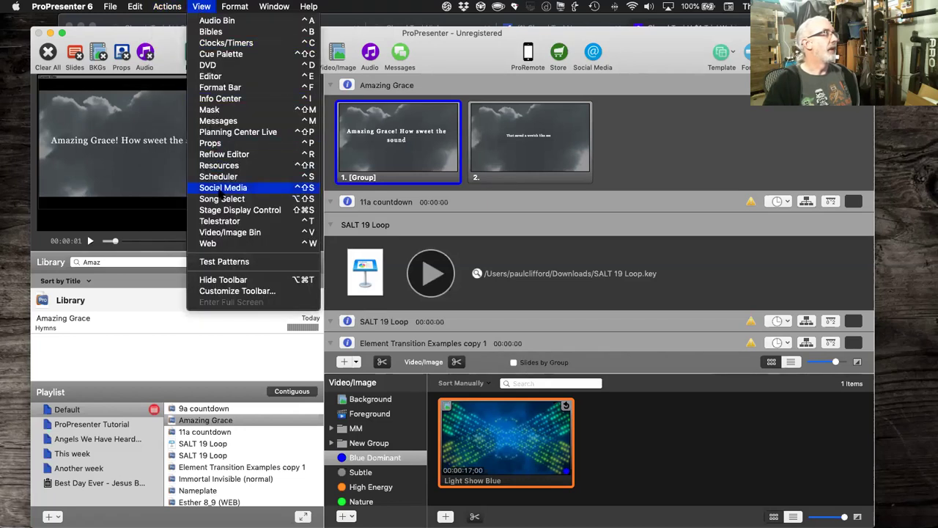
left_click(220, 154)
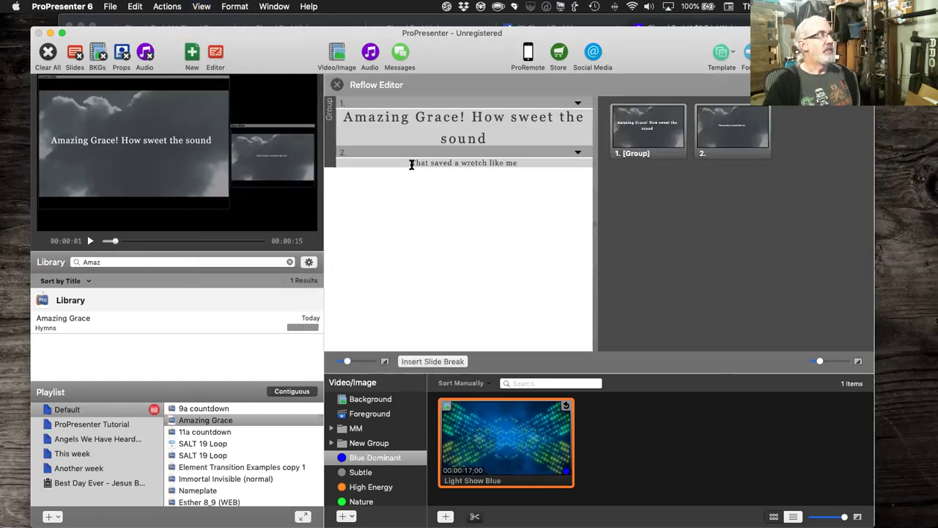
Step: Merge the line "That saved a wretch like me" into the first slide and close the Reflow Editor
left_click(411, 164)
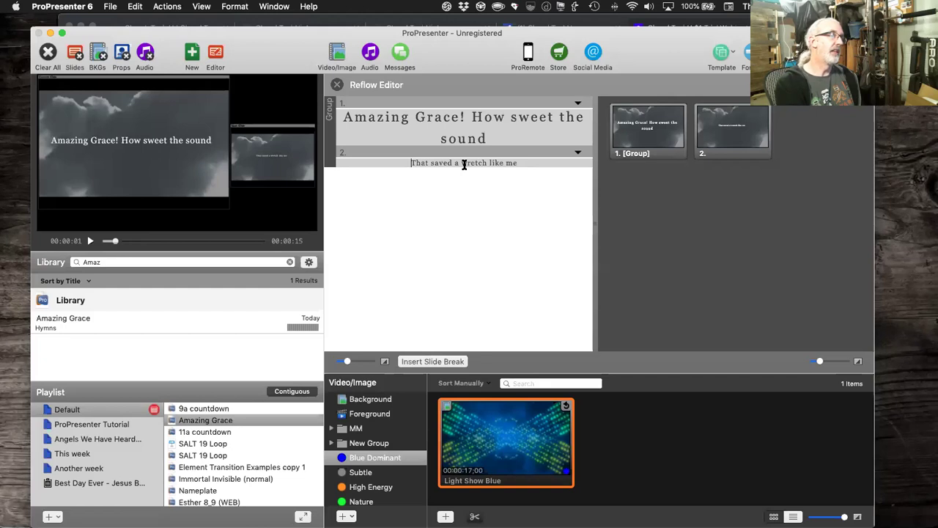
key("BackSpace")
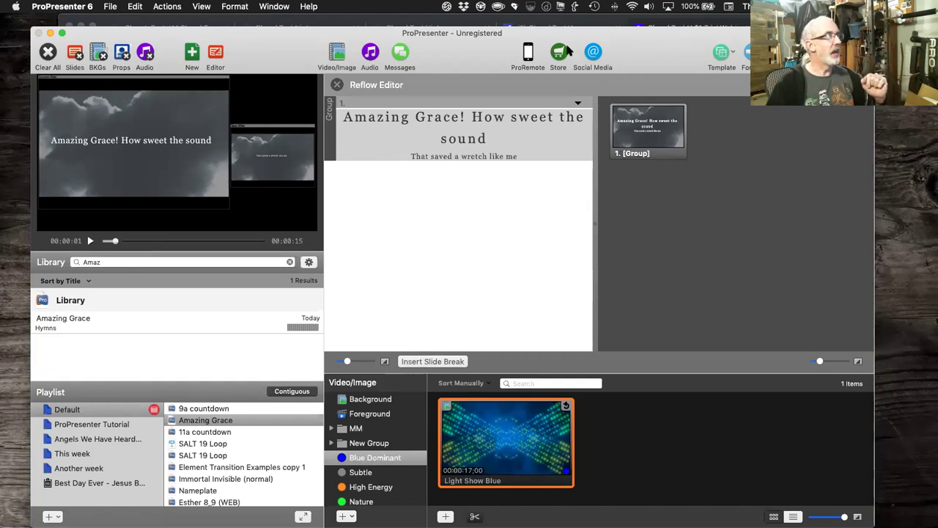
left_click(337, 85)
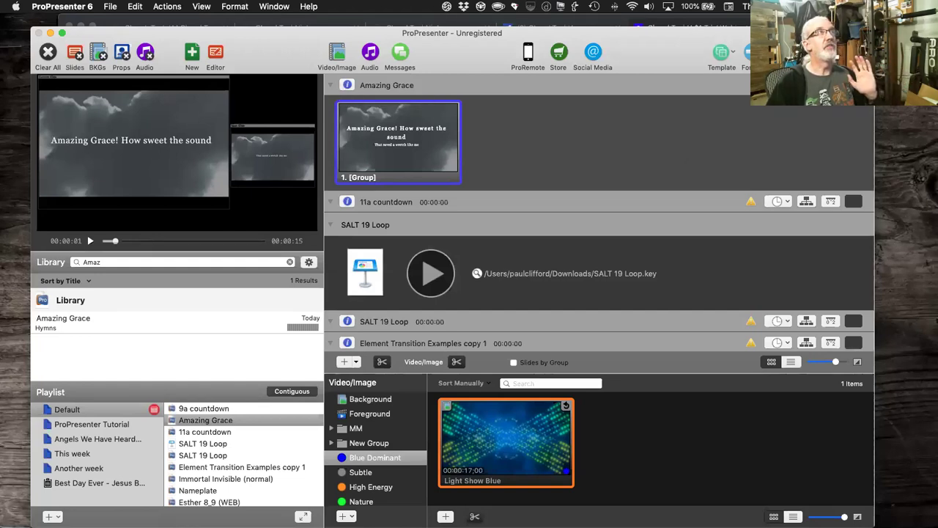
Step: Switch to Chrome and look through the courses included in the ChurchTechU bundle
key("super+Tab")
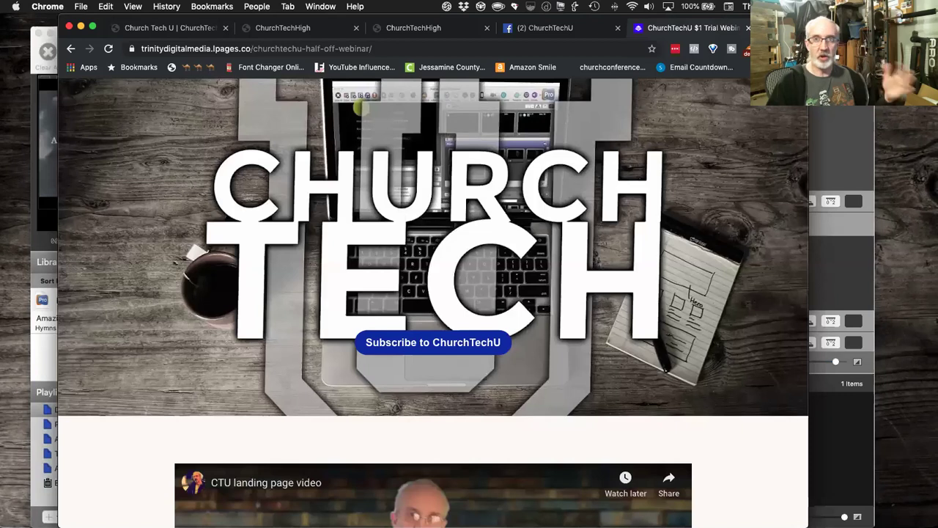
left_click(207, 29)
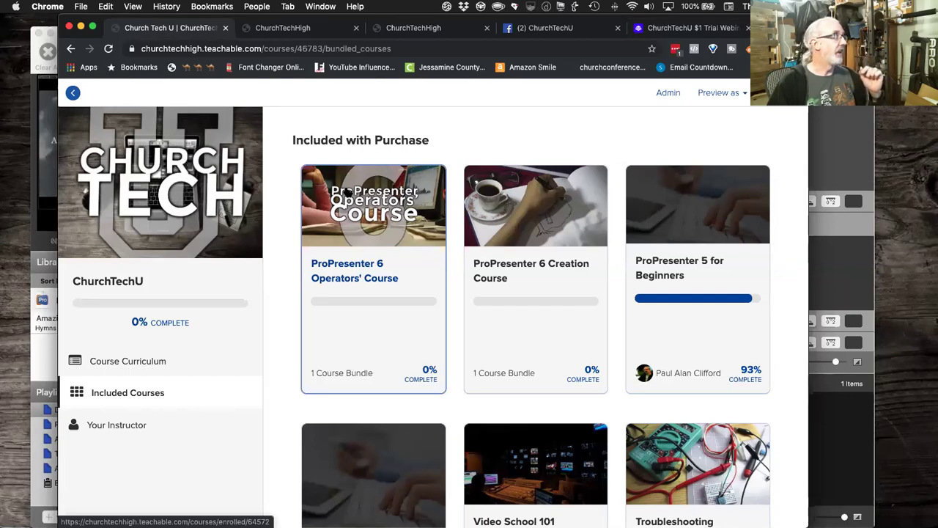
scroll(349, 192, "down", 1)
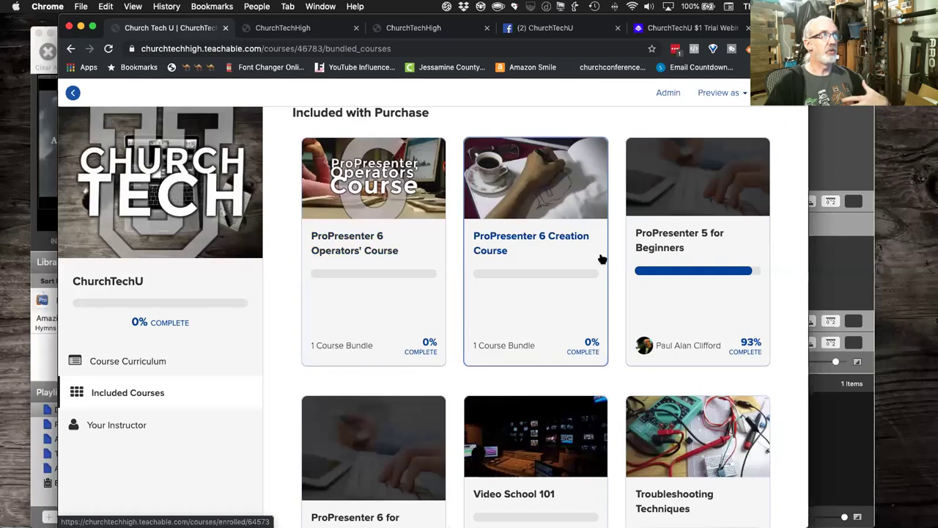
scroll(642, 283, "down", 2)
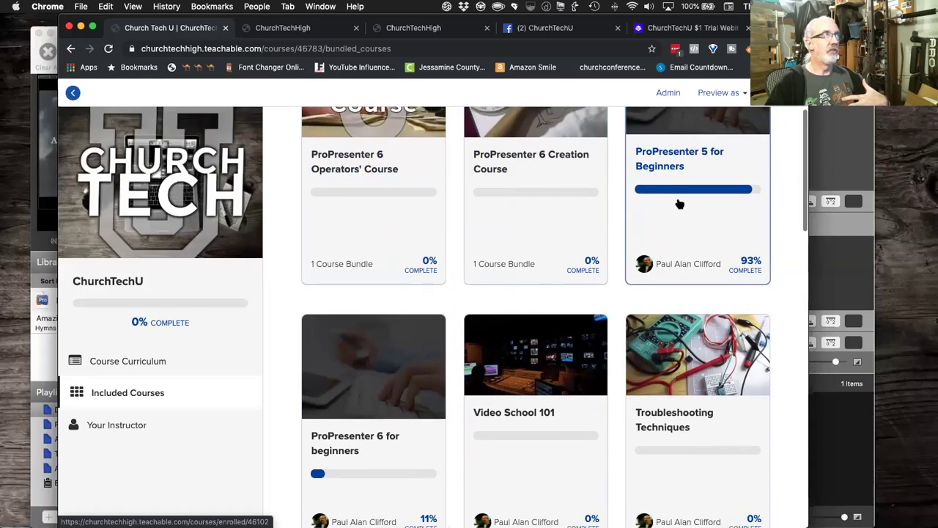
scroll(673, 214, "down", 3)
scroll(673, 214, "up", 3)
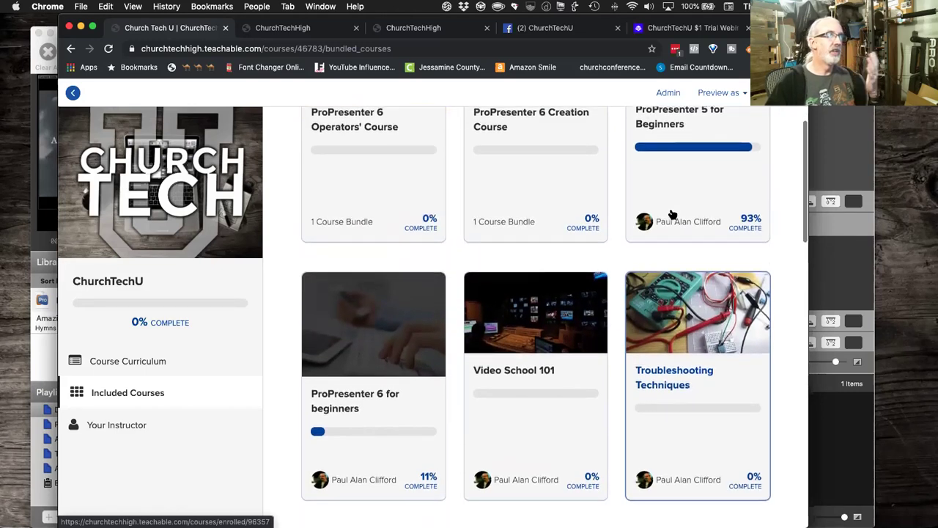
scroll(673, 214, "down", 3)
scroll(672, 212, "down", 1)
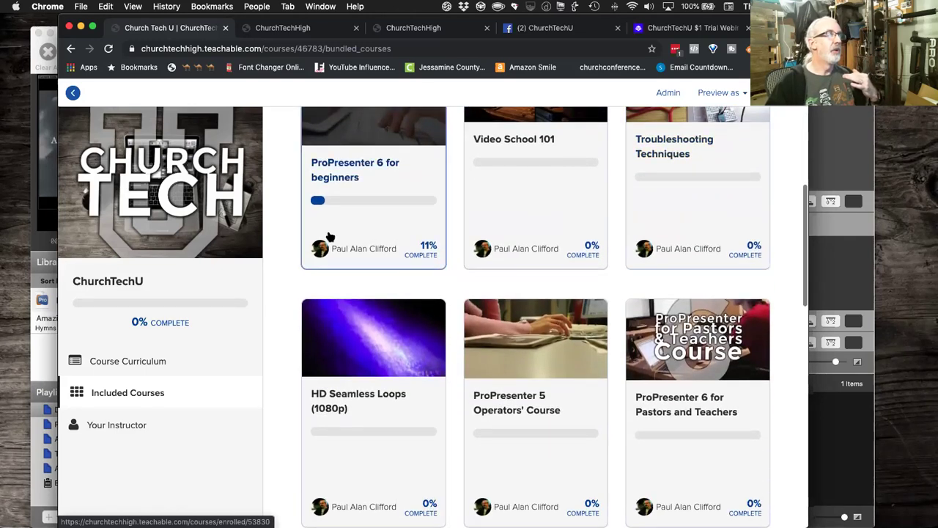
scroll(367, 224, "down", 1)
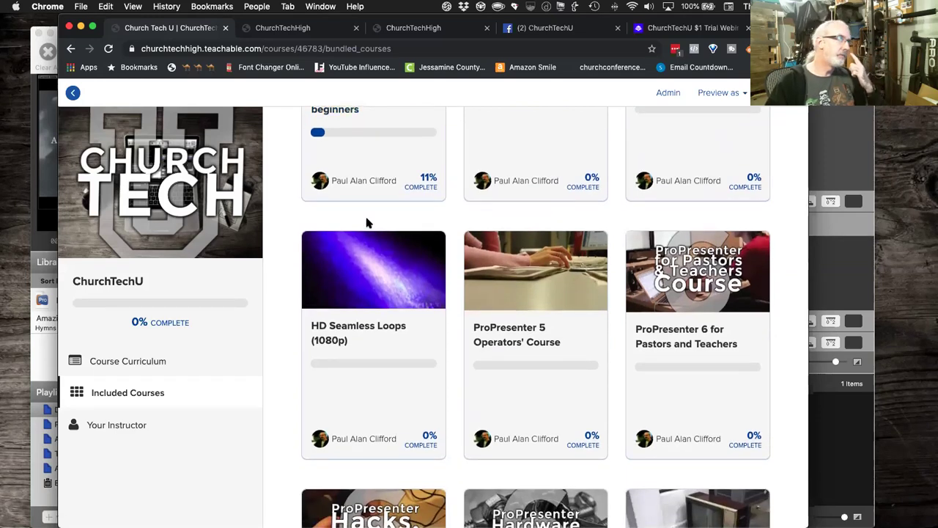
scroll(367, 224, "down", 1)
scroll(367, 224, "down", 2)
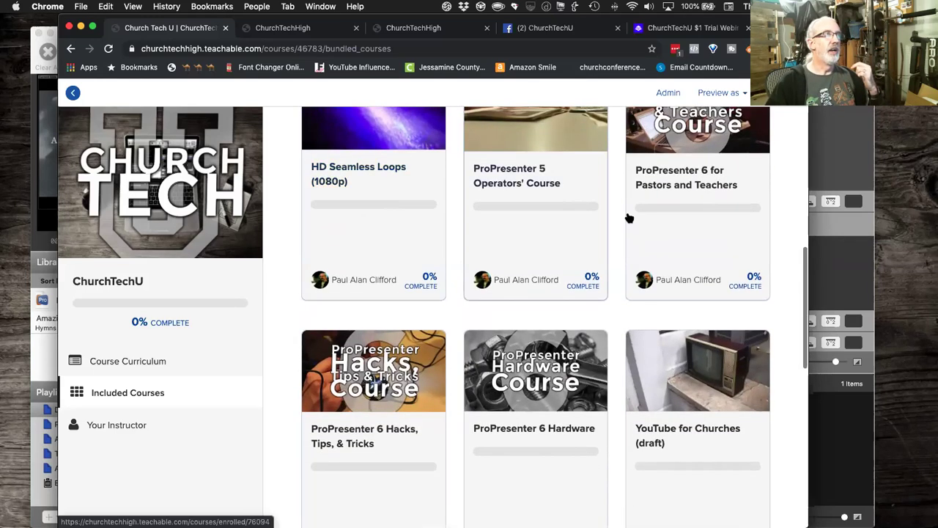
left_click(701, 214)
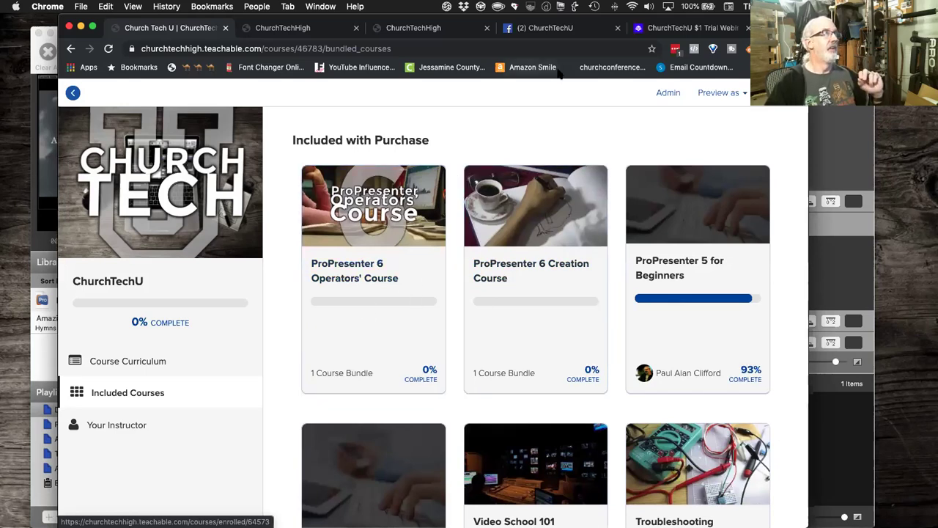
Step: Go to the ProPresenter 6 Operators' Course page and review its curriculum from Introduction to Adding in other stuff
left_click(305, 27)
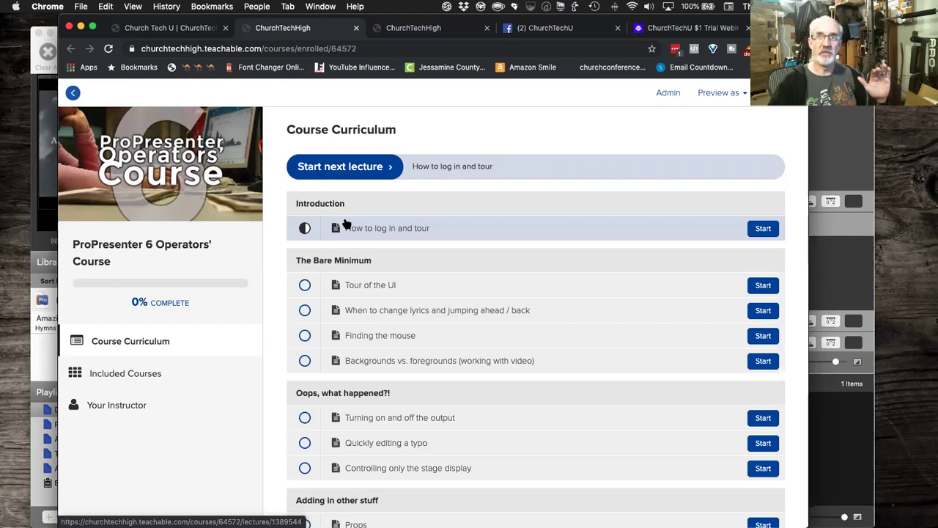
scroll(347, 224, "down", 2)
scroll(347, 224, "down", 2)
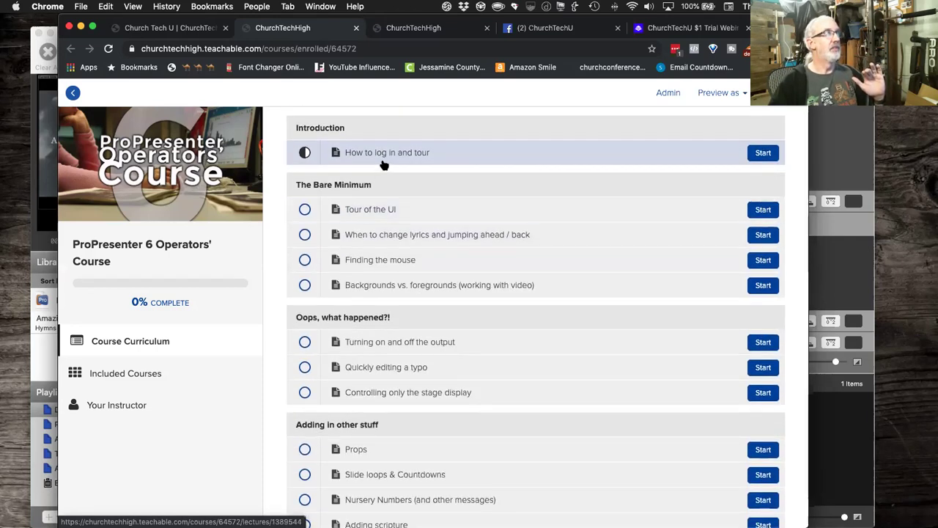
scroll(383, 161, "up", 1)
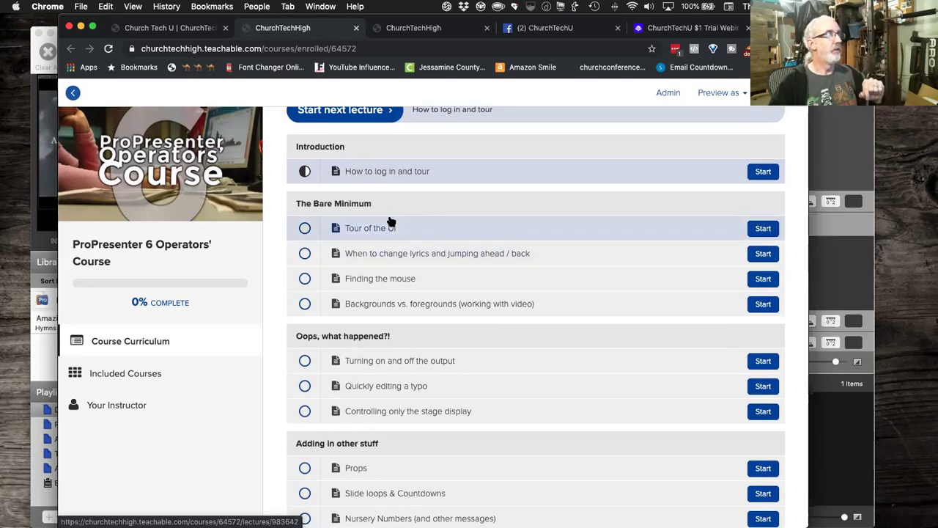
scroll(389, 220, "down", 3)
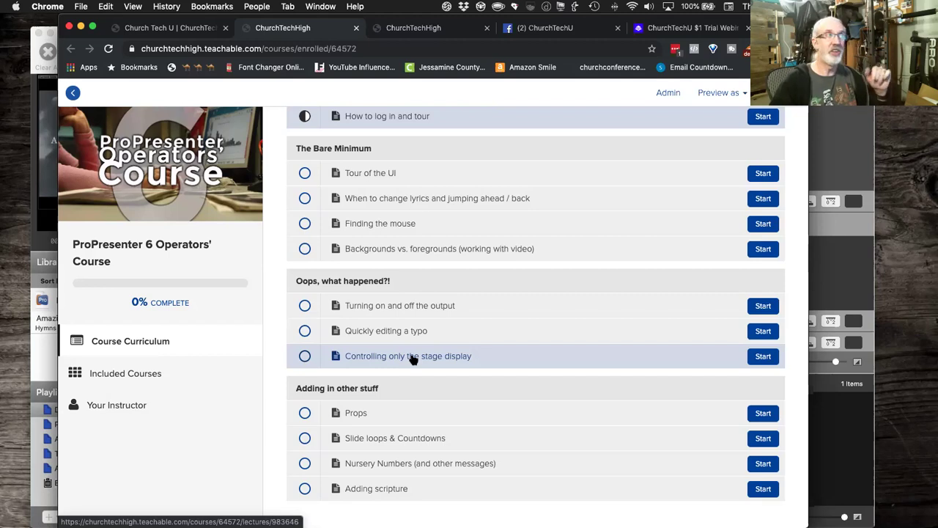
Step: Finish reviewing the ProPresenter 6 Operators' Course lectures and return to the beginning of the curriculum
scroll(420, 386, "down", 1)
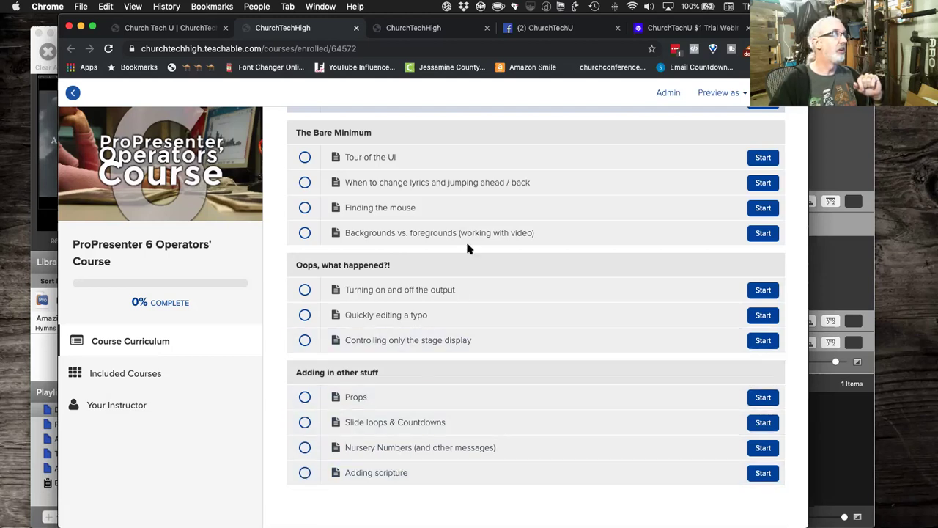
scroll(466, 239, "up", 3)
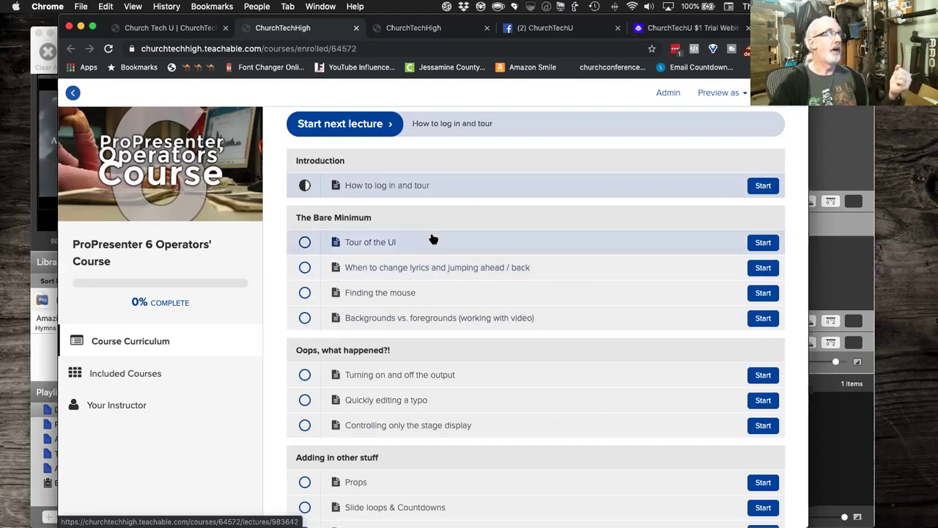
scroll(360, 217, "up", 2)
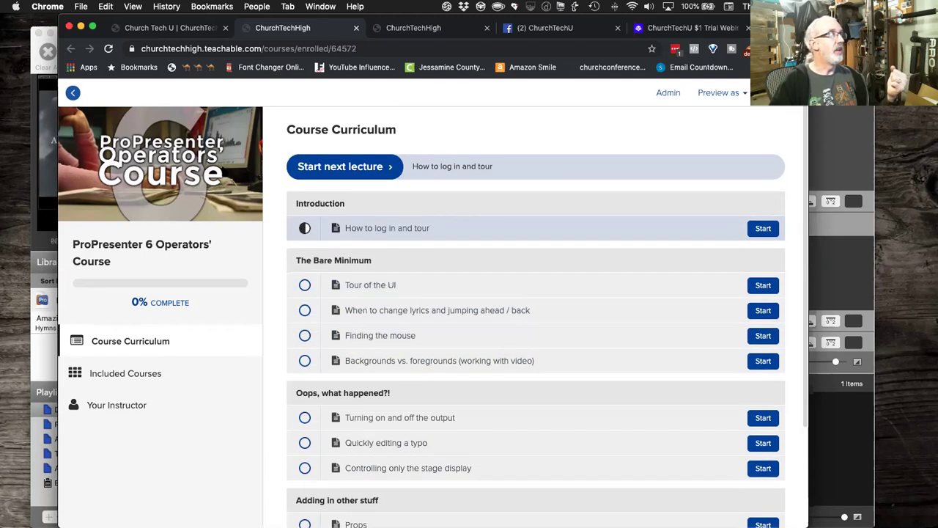
Step: Go to the ProPresenter 6 Creation Course page and review its curriculum from Introduction to Sermon
left_click(410, 37)
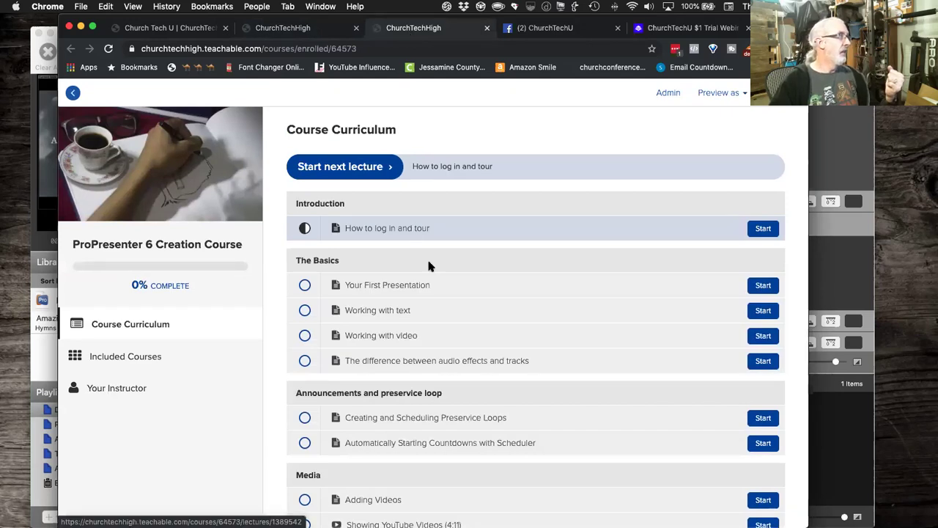
scroll(428, 265, "down", 3)
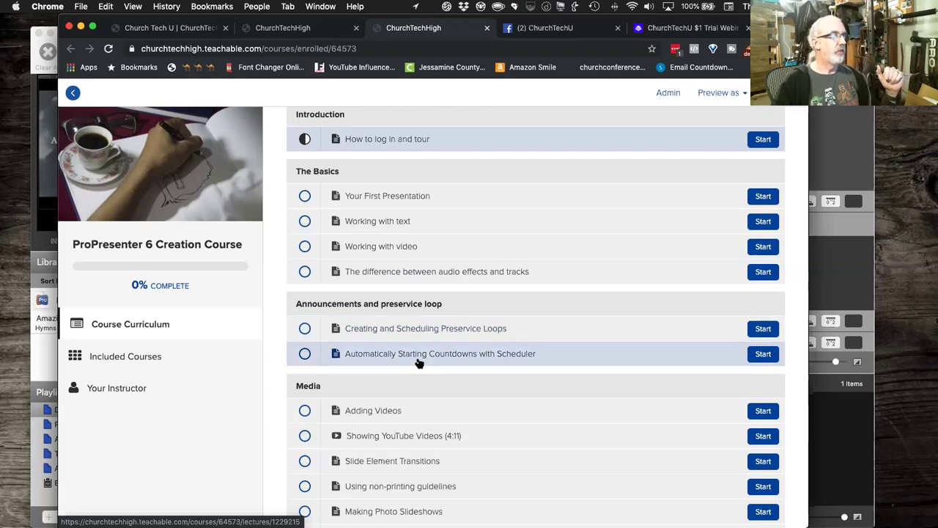
scroll(398, 358, "down", 1)
scroll(398, 358, "down", 2)
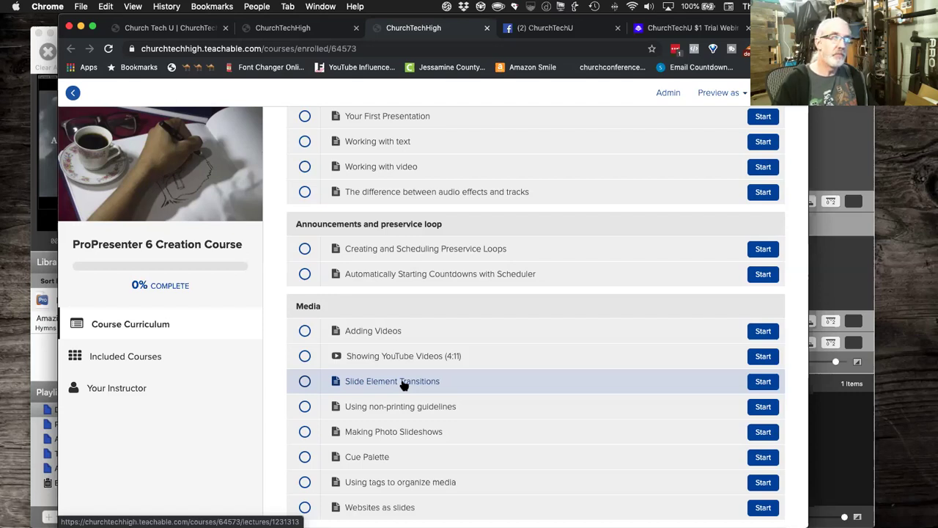
scroll(404, 385, "down", 2)
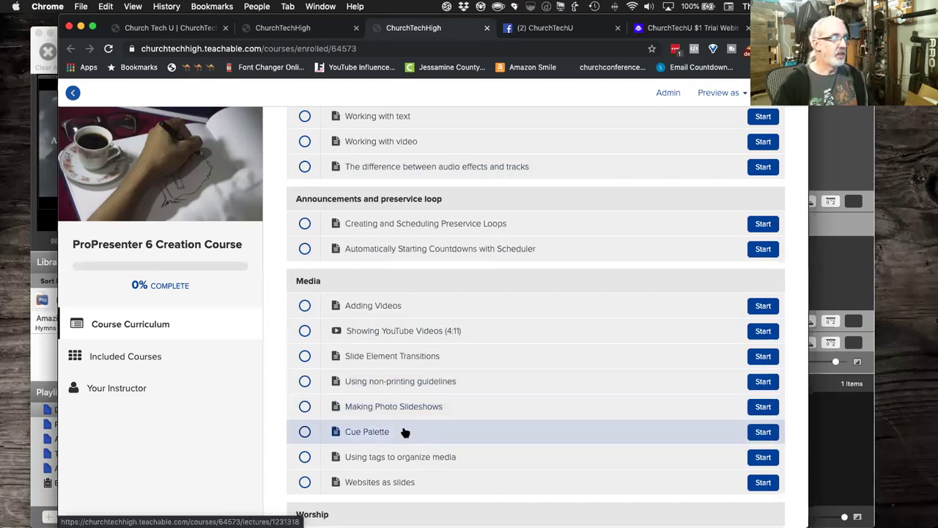
scroll(412, 451, "down", 3)
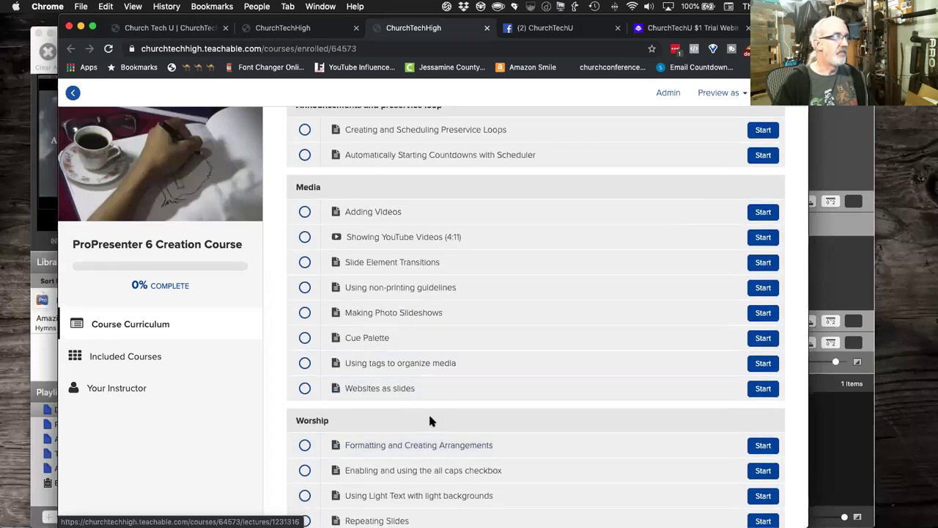
scroll(431, 423, "down", 6)
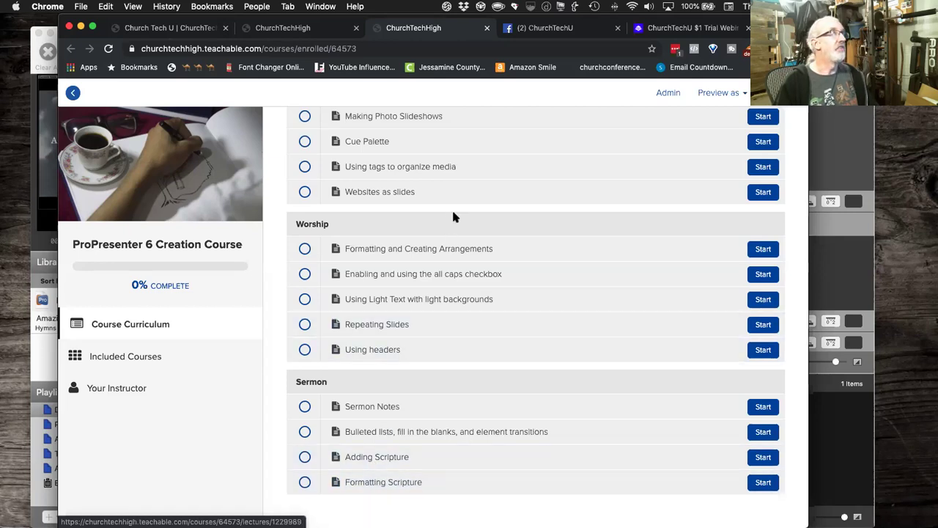
scroll(436, 168, "up", 10)
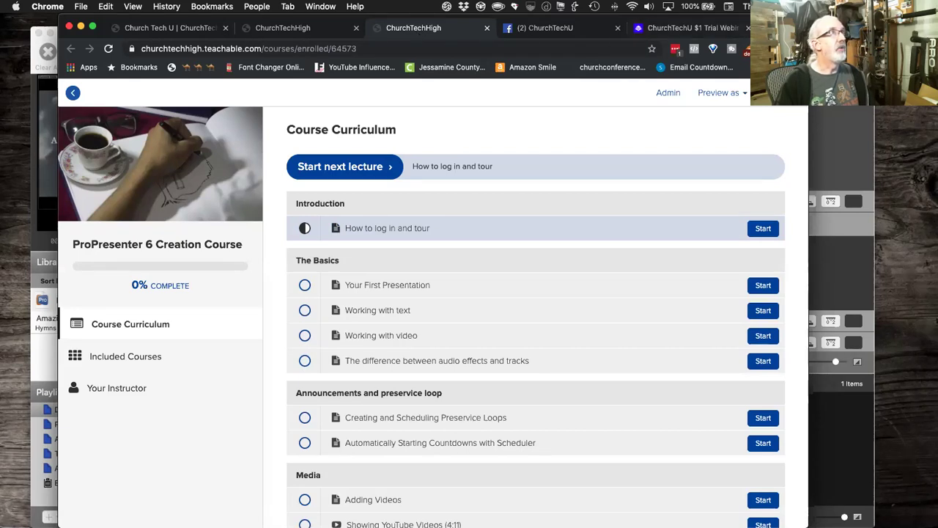
Step: Bring up the private ChurchTechU Facebook group and show its discussion page
left_click_drag(610, 19, 618, 58)
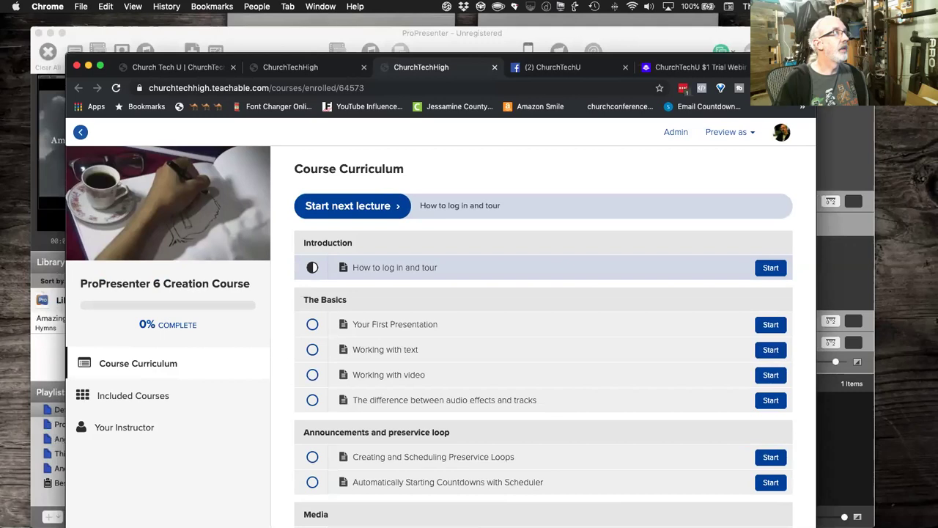
left_click(601, 58)
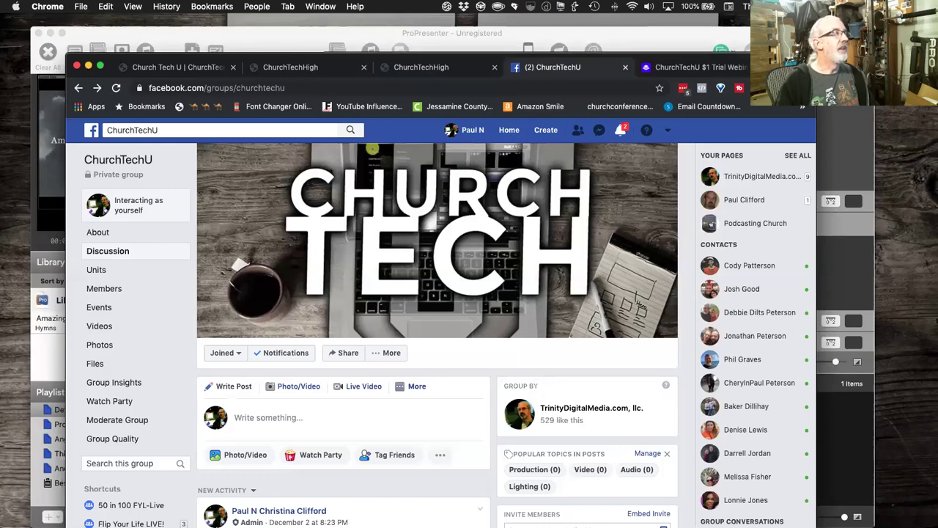
left_click_drag(601, 58, 600, 18)
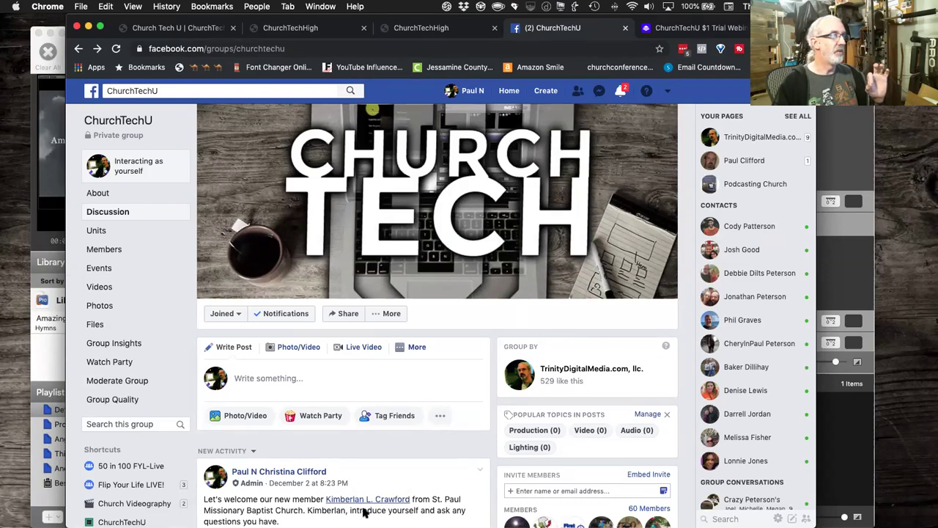
mouse_move(375, 506)
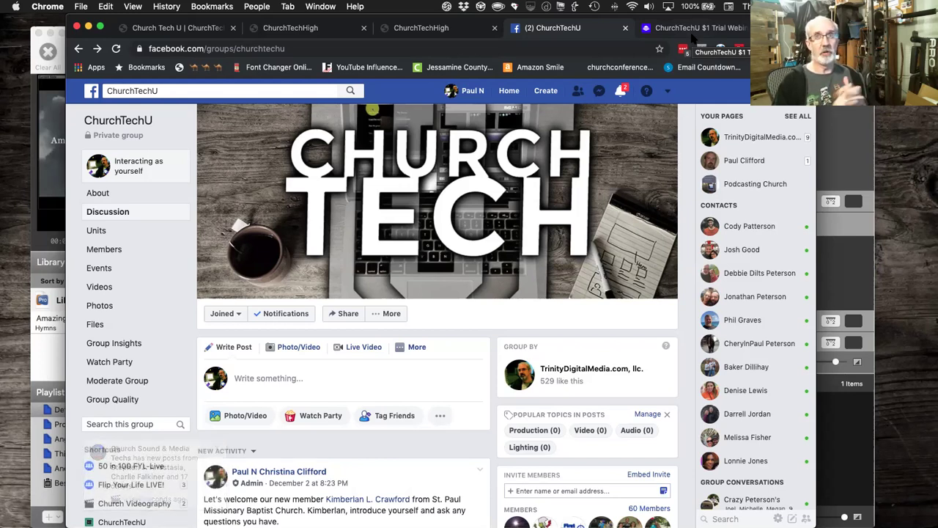
Step: Open the ChurchTechU half-off webinar page, select its web address, and look through the landing video and special bonus offer
left_click(691, 37)
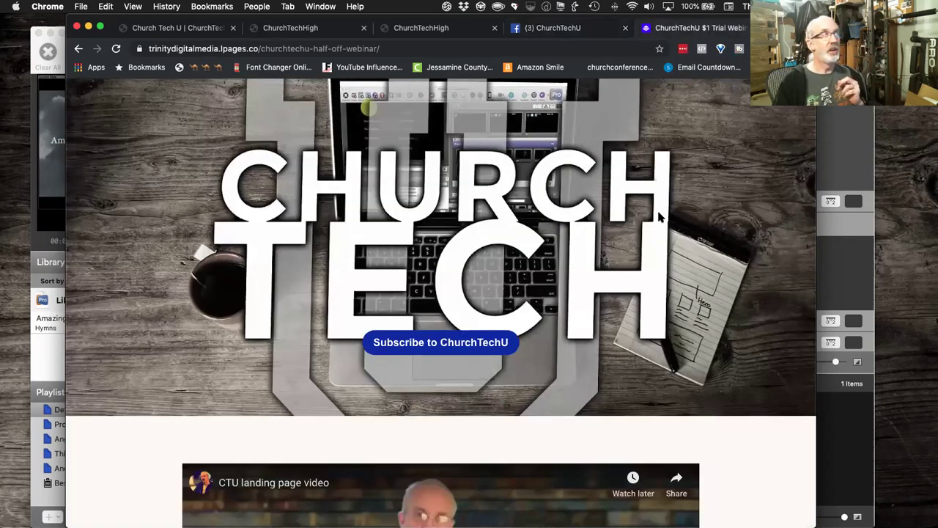
left_click(404, 48)
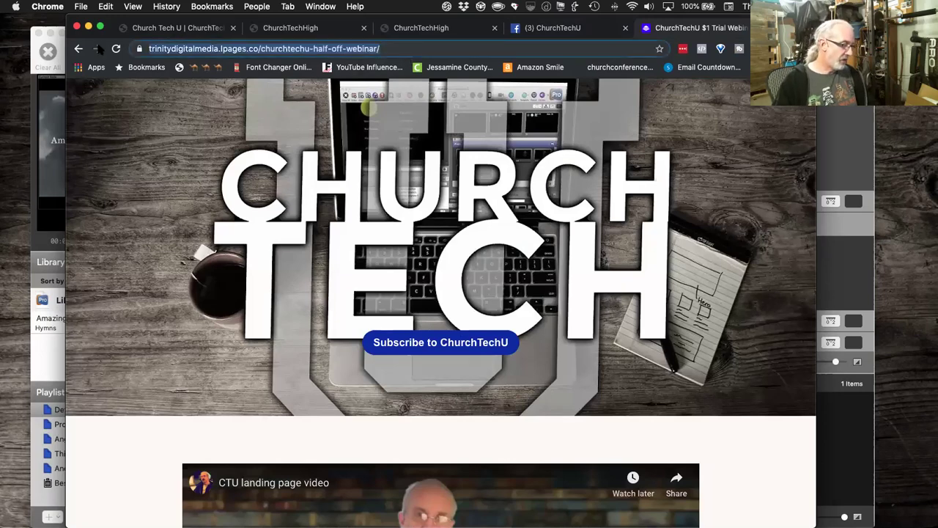
scroll(183, 176, "down", 3)
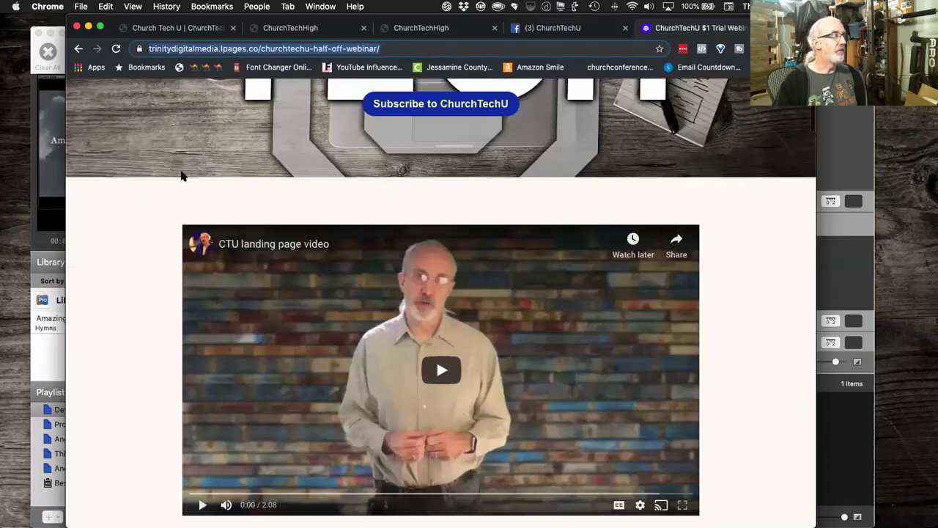
scroll(183, 176, "down", 10)
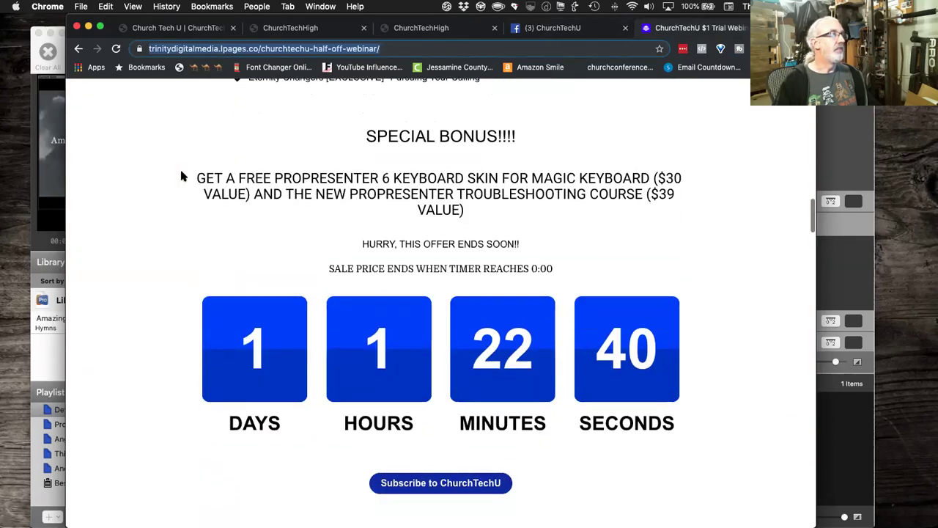
scroll(182, 176, "down", 10)
scroll(183, 176, "down", 10)
Step: Review the courses included with the subscription, the Monthly, Yearly and Multi-site plans, and the purchase order option
scroll(182, 176, "up", 14)
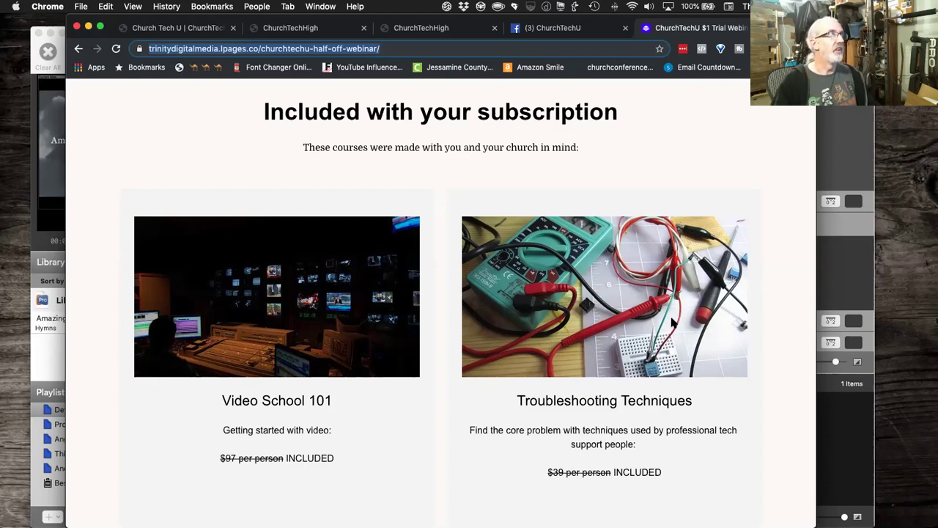
scroll(672, 323, "down", 10)
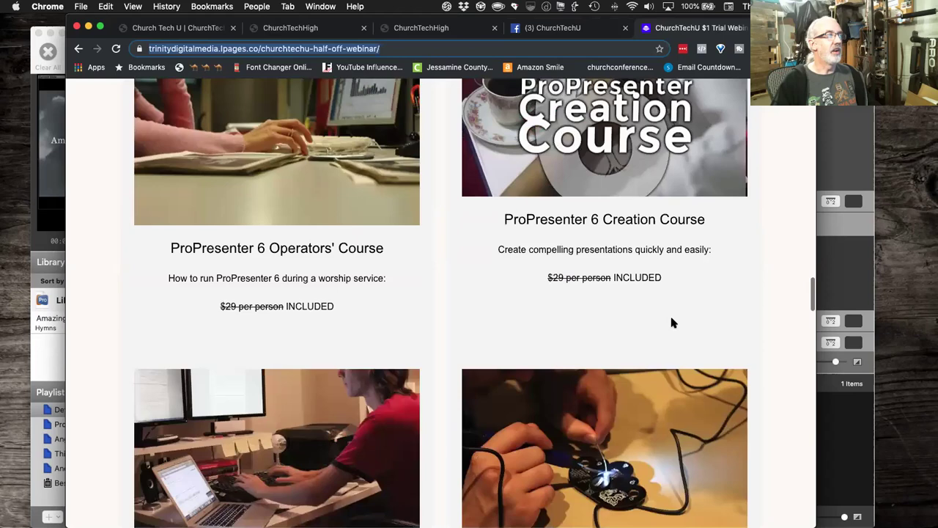
scroll(671, 319, "down", 15)
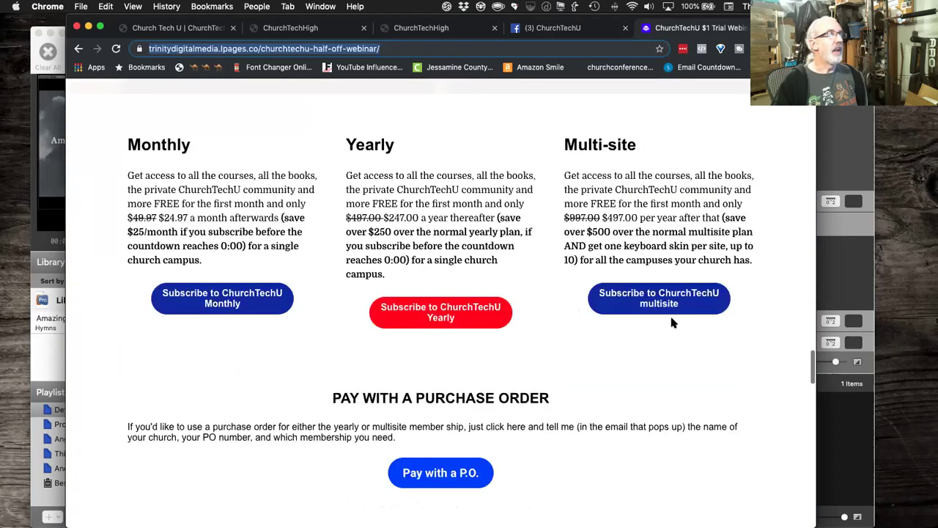
scroll(672, 322, "up", 2)
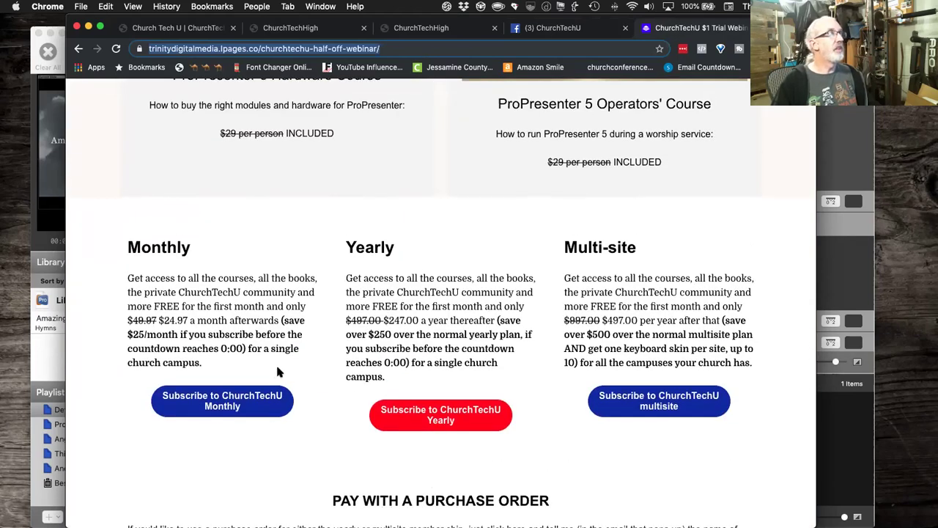
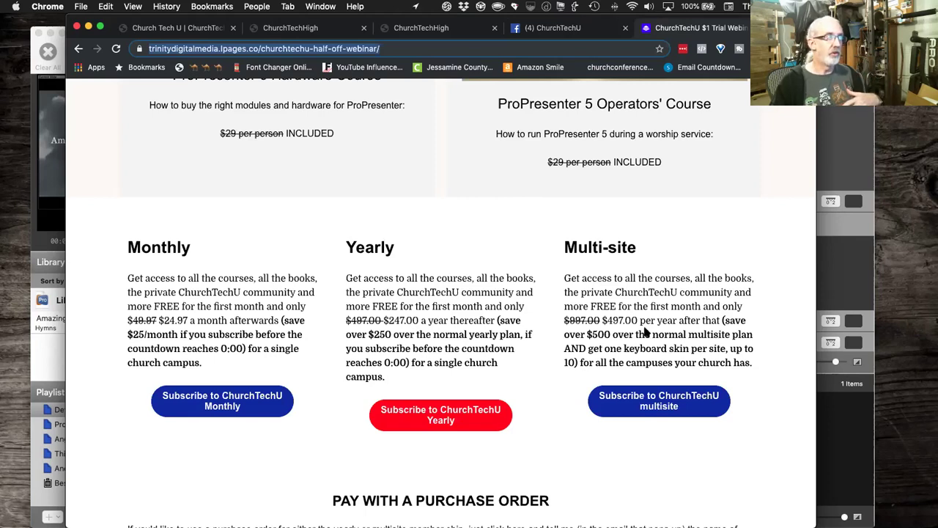
scroll(645, 331, "down", 3)
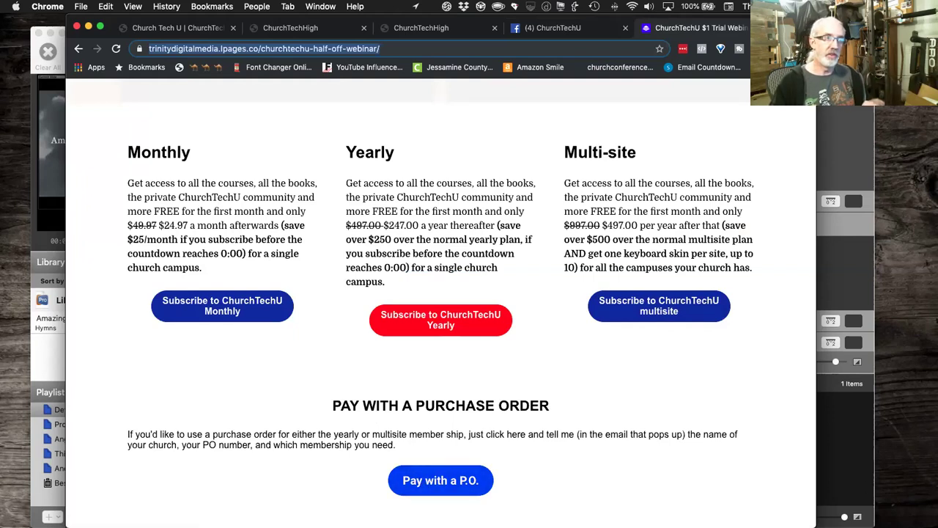
Step: Switch to ProPresenter 6 and deselect the Amazing Grace slide
key("super+Tab")
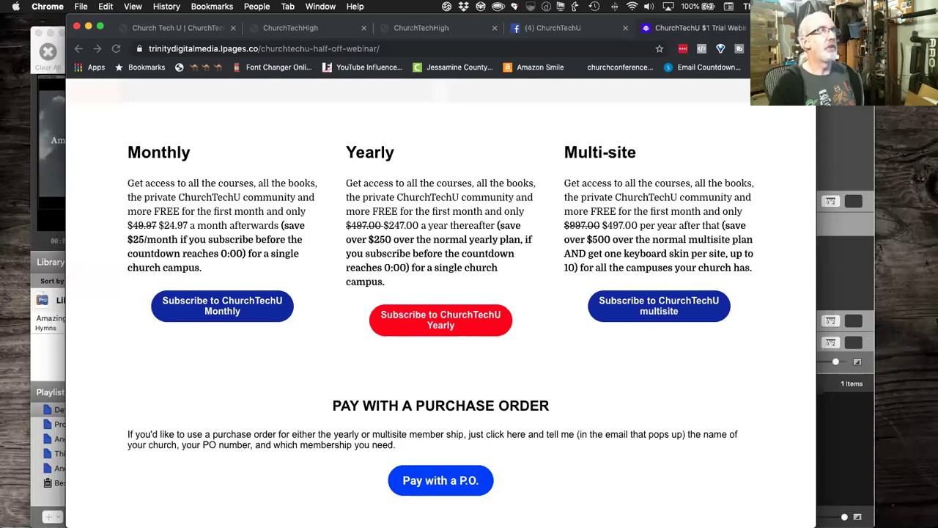
left_click(841, 262)
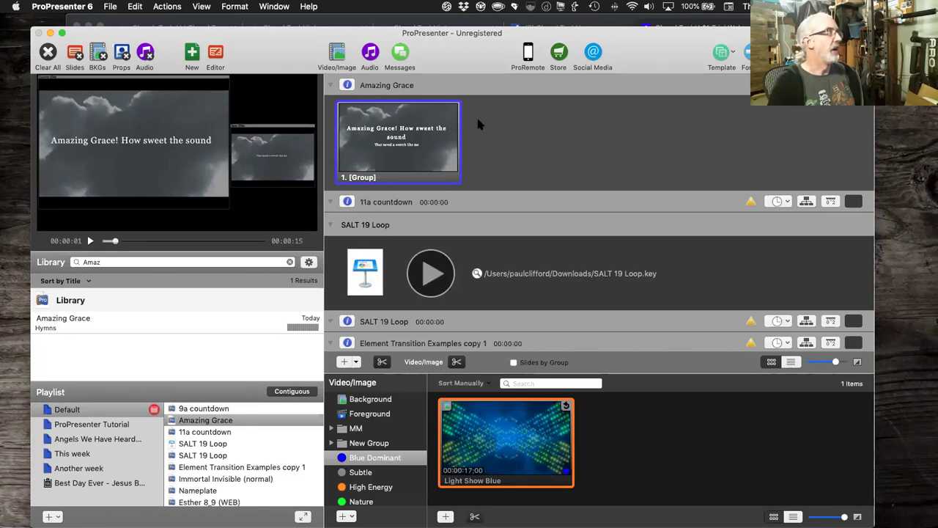
left_click(564, 135)
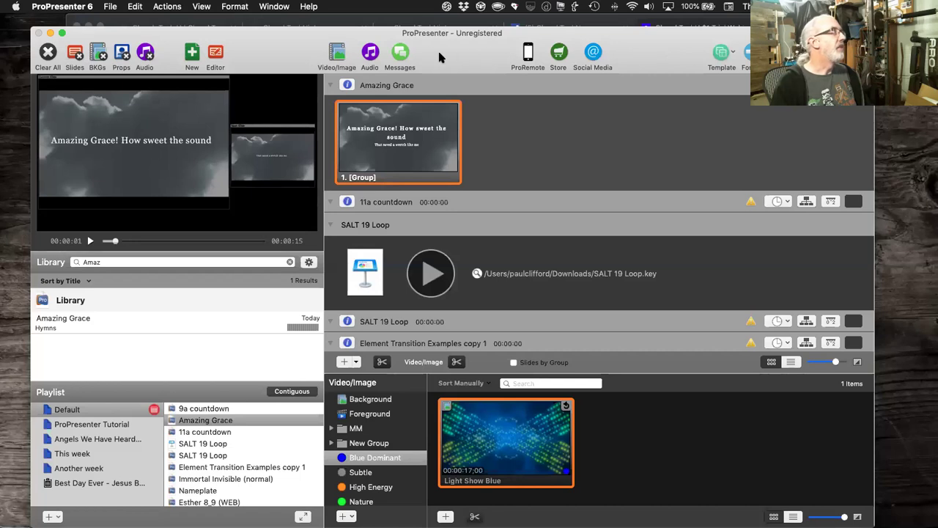
Step: Open the Bibles view and look up Acts 26:24 in the World English Bible
left_click(199, 9)
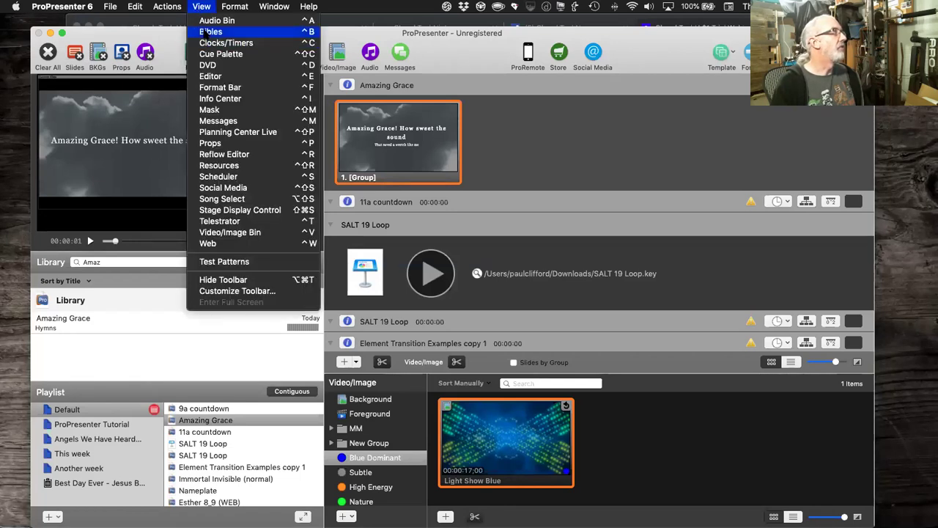
left_click(208, 31)
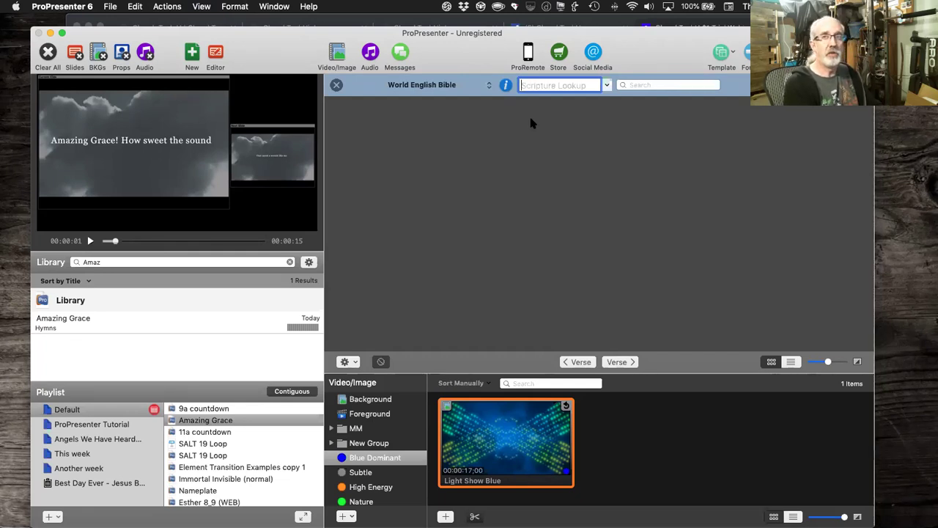
type("Acts 26:24")
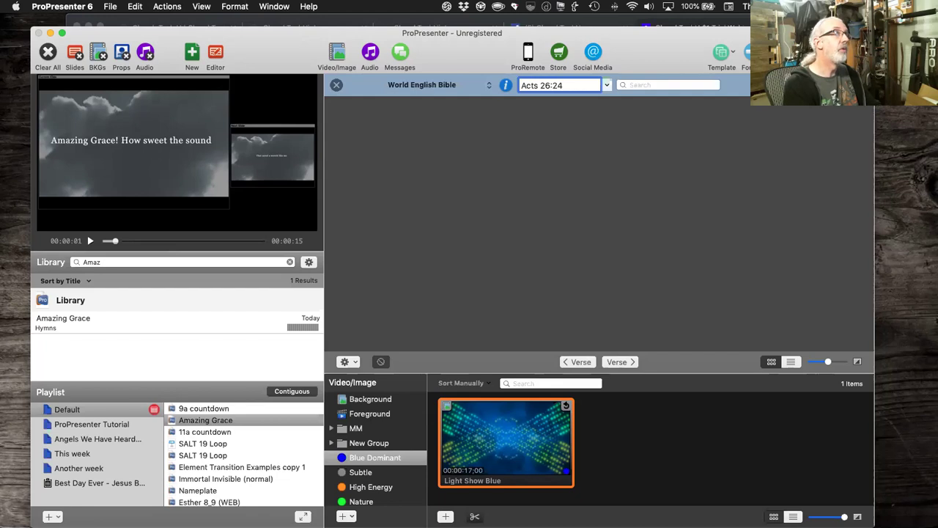
key("Return")
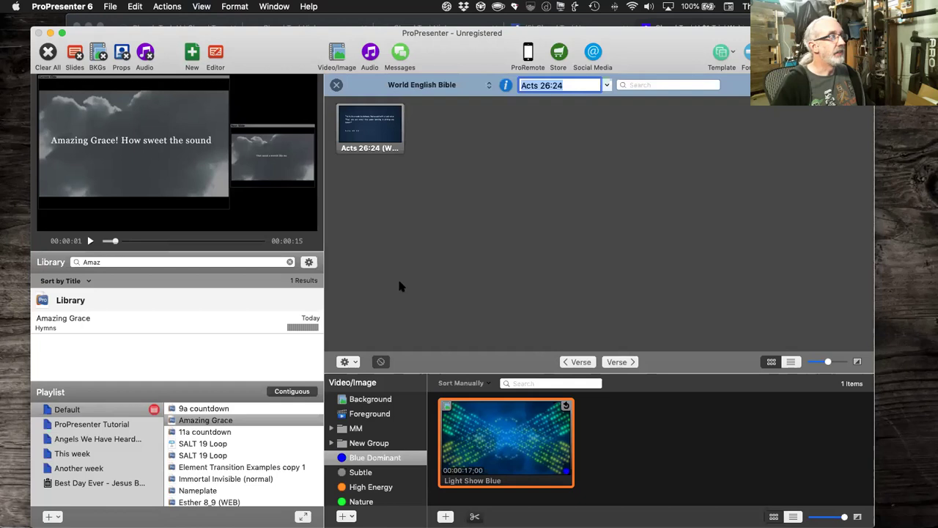
Step: Apply the Forest group's Scripture/Quote template to the Acts 26:24 passage in the Bible slide options
left_click(351, 362)
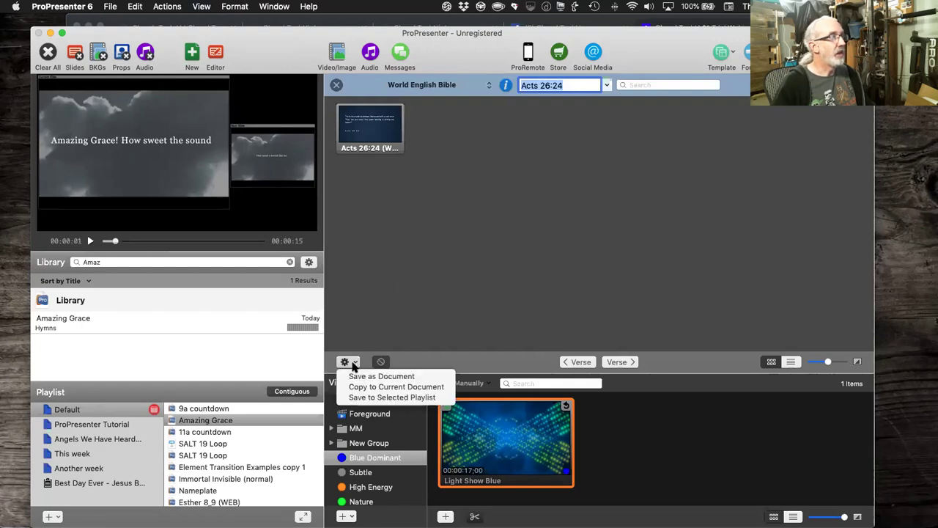
left_click(547, 226)
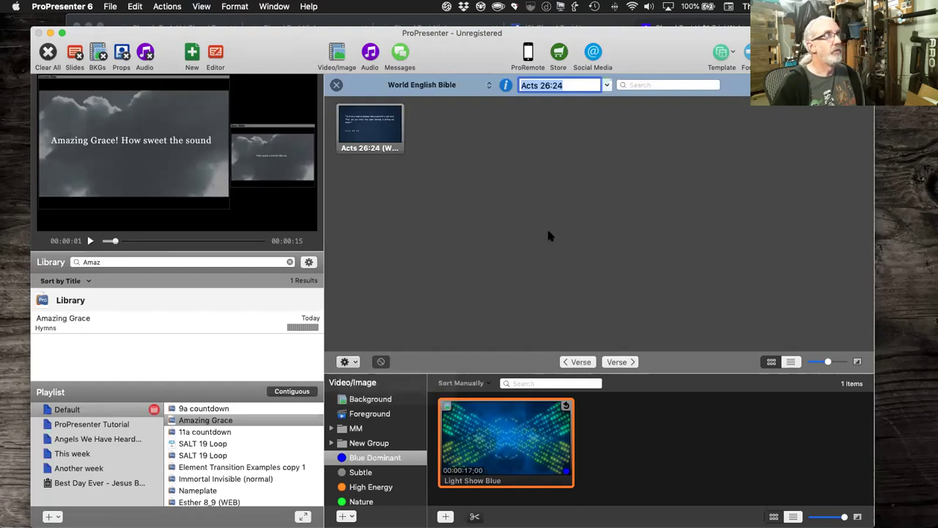
left_click(505, 85)
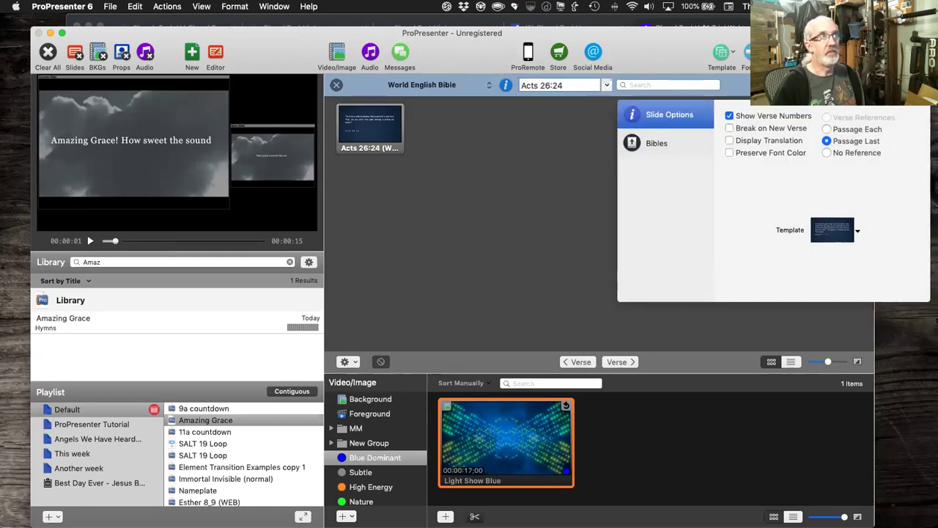
left_click(861, 233)
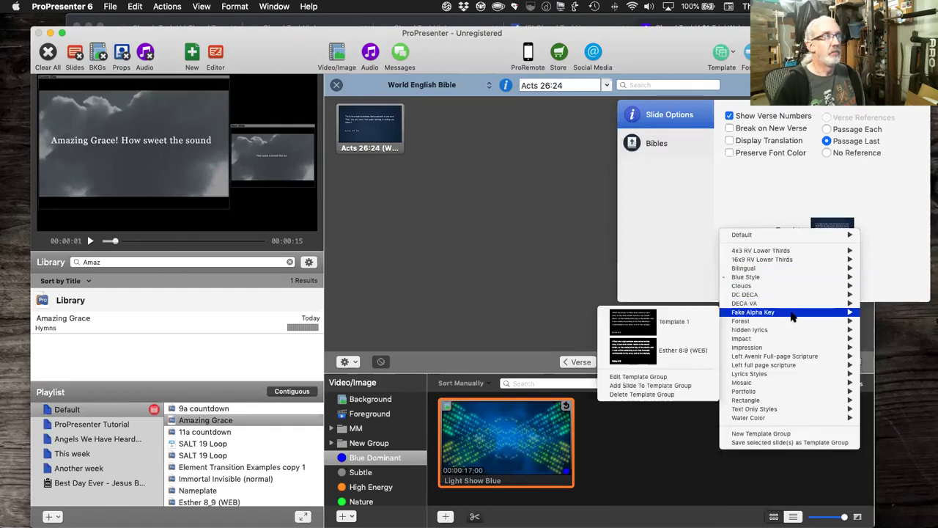
mouse_move(775, 322)
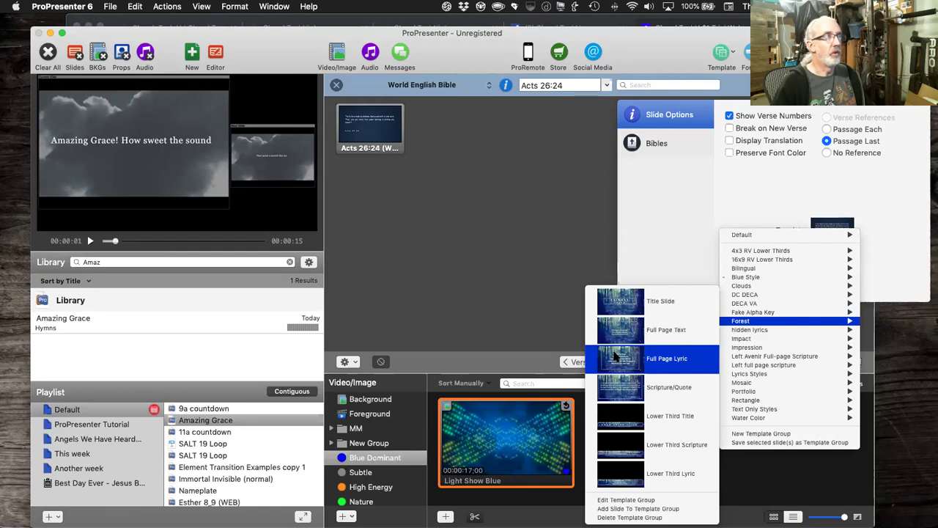
left_click(623, 389)
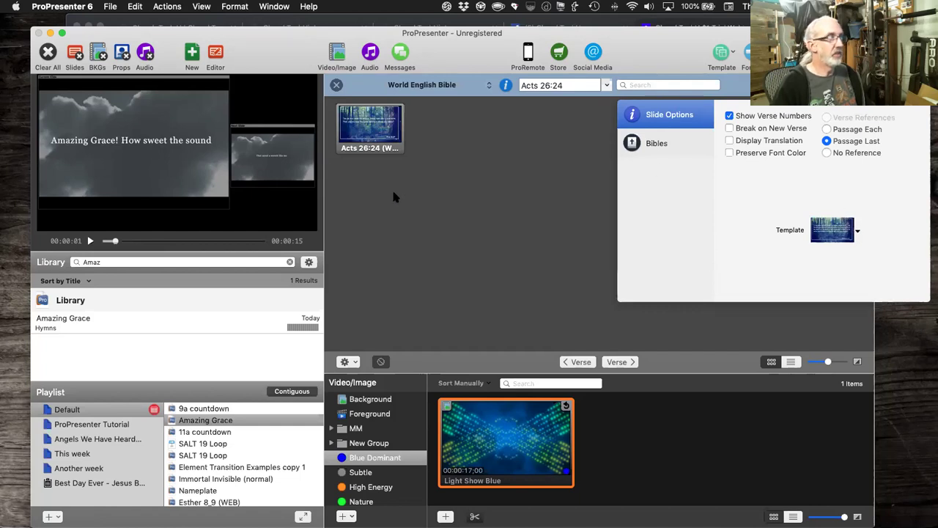
left_click(364, 280)
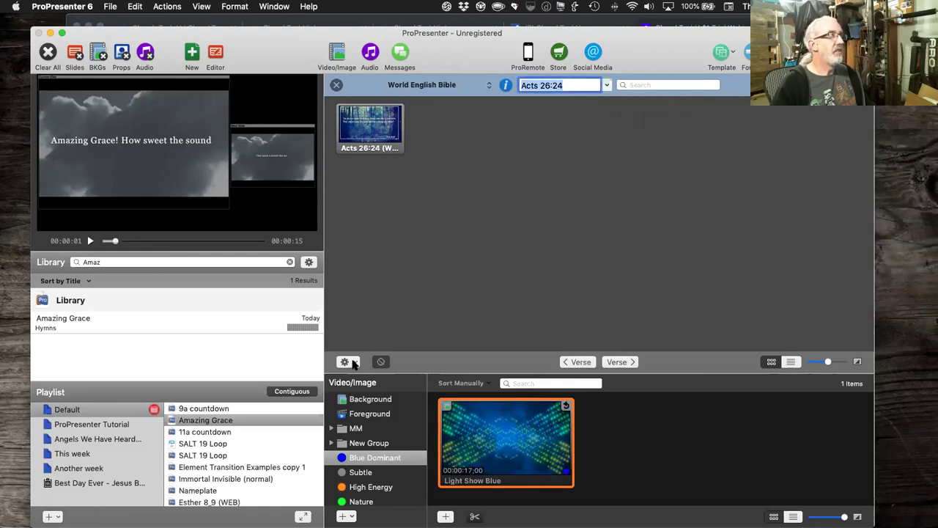
Step: Save the Acts 26:24 passage to the selected playlist and dismiss the missing-file alerts
left_click(354, 364)
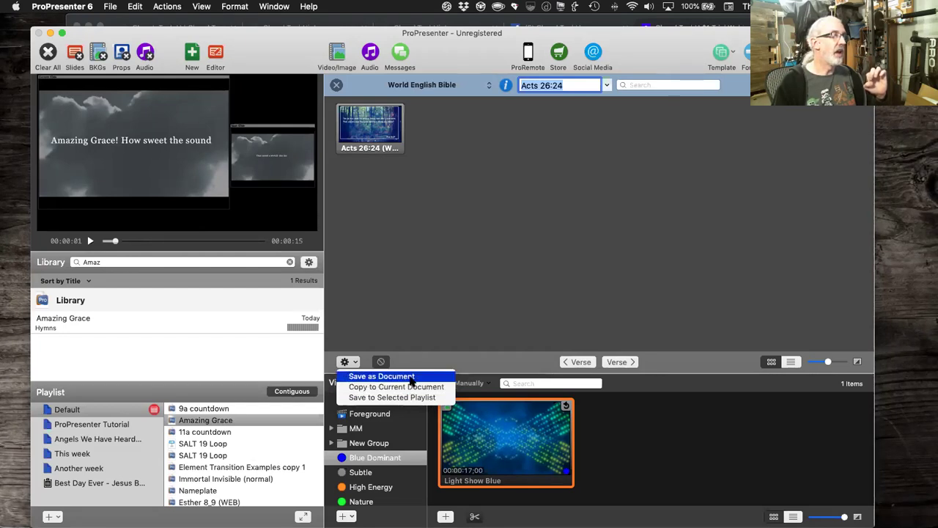
left_click(403, 396)
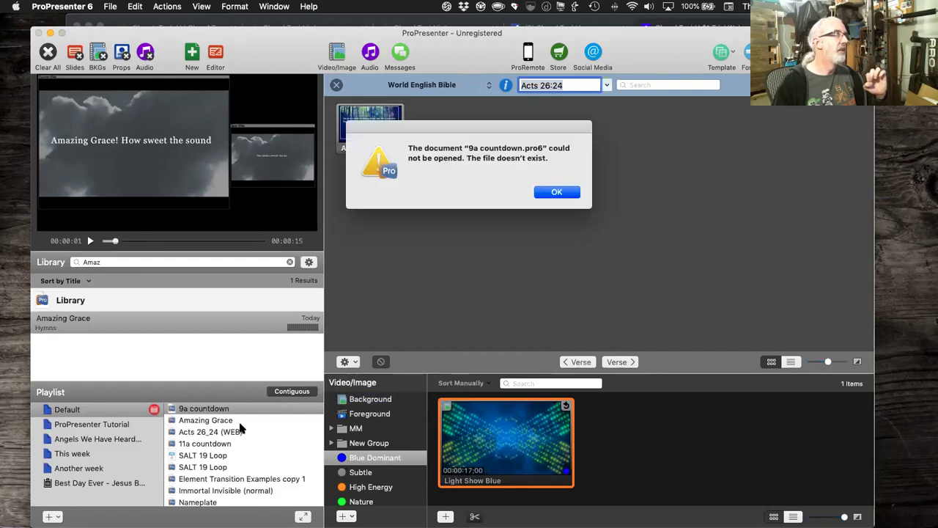
left_click(558, 195)
left_click(558, 195)
left_click(558, 193)
left_click(558, 193)
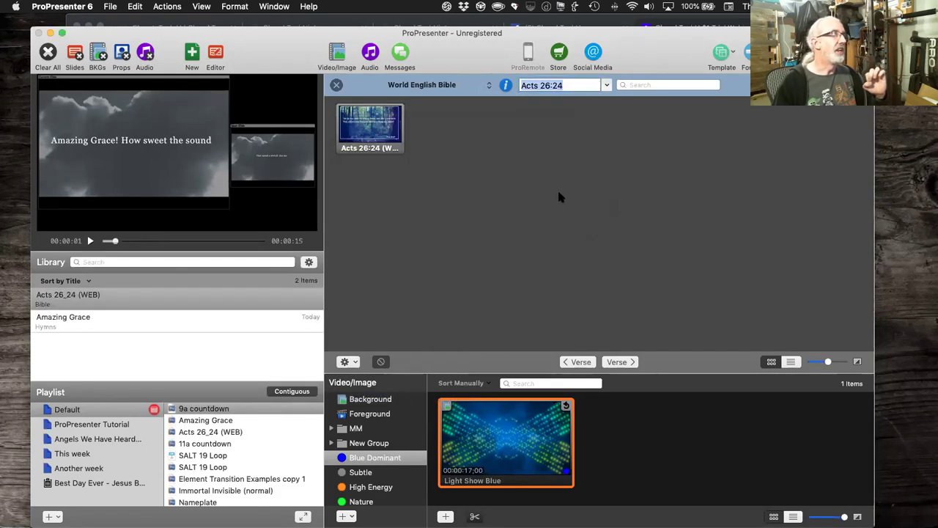
left_click(560, 195)
left_click(559, 195)
left_click(558, 193)
left_click(558, 193)
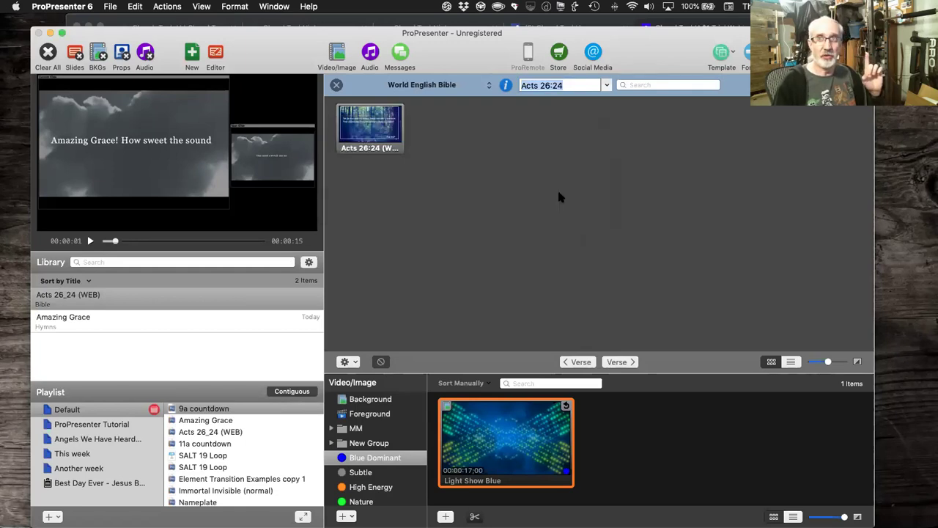
left_click(558, 194)
left_click(558, 193)
left_click(558, 194)
left_click(558, 193)
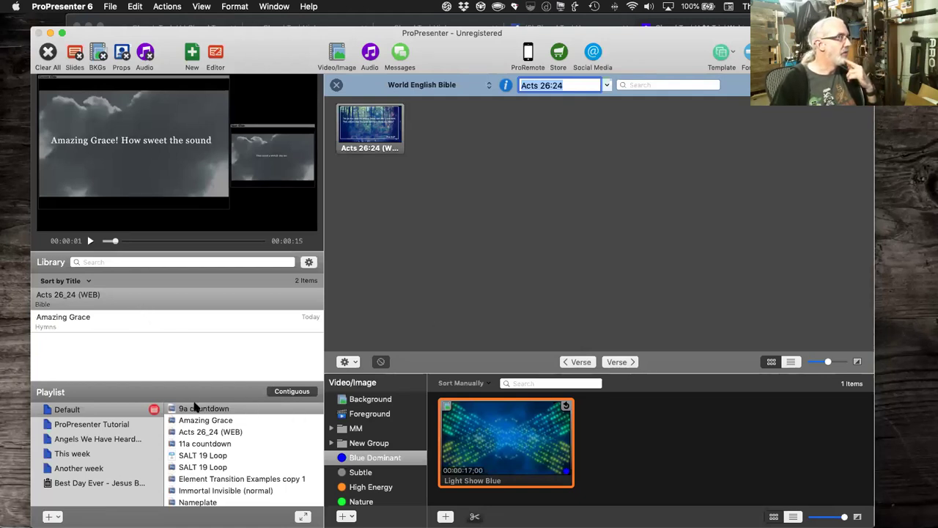
Step: Select Acts 26_24 (WEB) in the Default playlist, dismissing any missing-file alerts, and leave the Bibles view to show its slide live
left_click(211, 433)
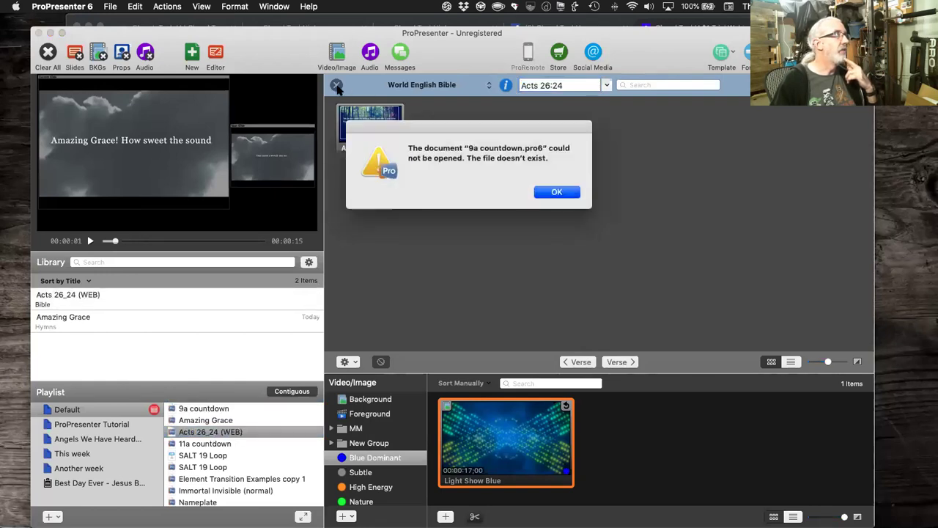
left_click(570, 195)
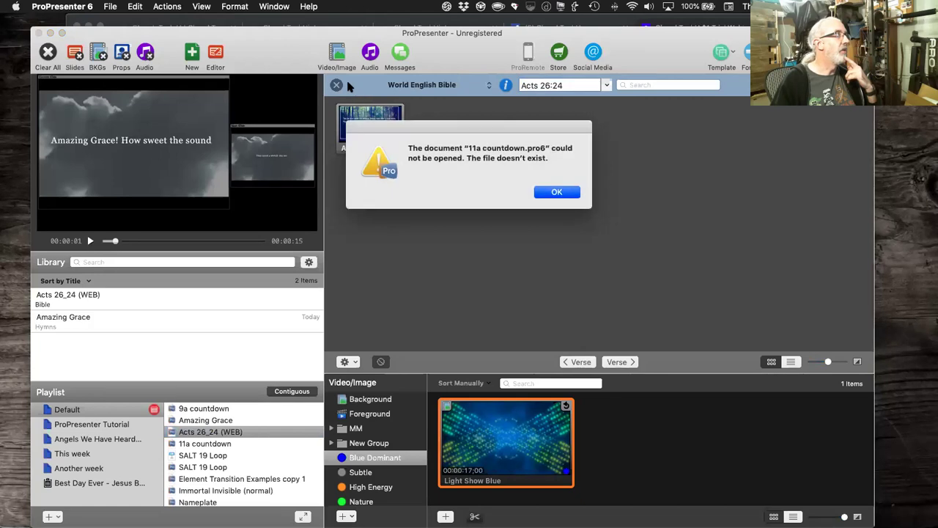
left_click(566, 195)
left_click(566, 194)
left_click(566, 195)
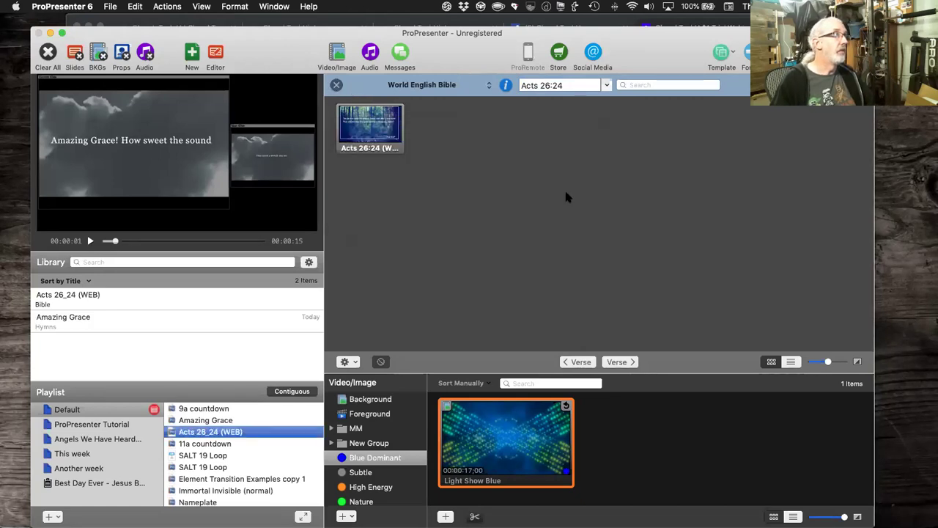
left_click(565, 195)
left_click(566, 194)
left_click(566, 194)
left_click(567, 194)
left_click(566, 195)
left_click(566, 194)
left_click(566, 194)
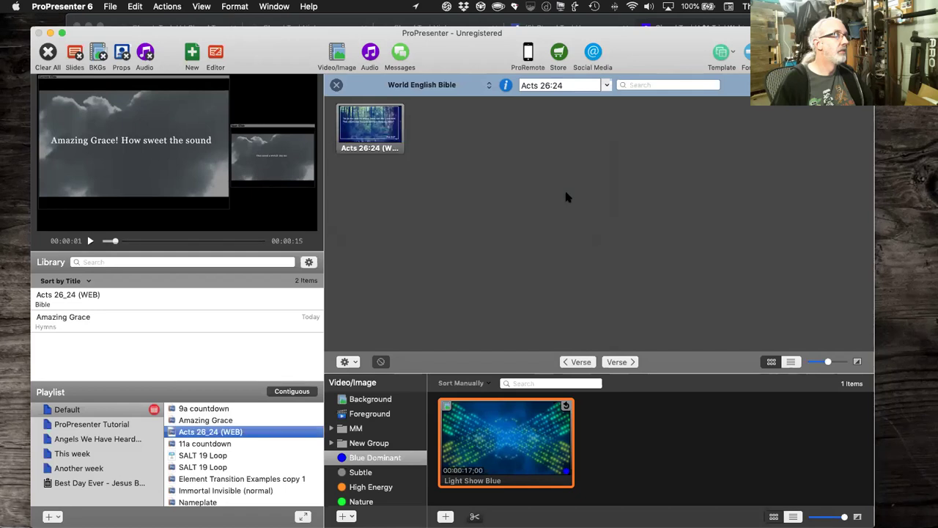
left_click(337, 86)
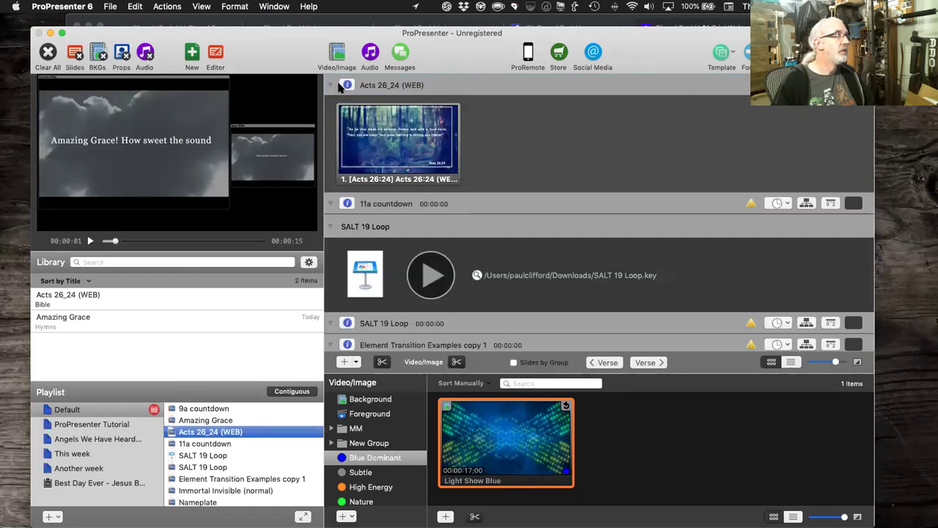
left_click(415, 142)
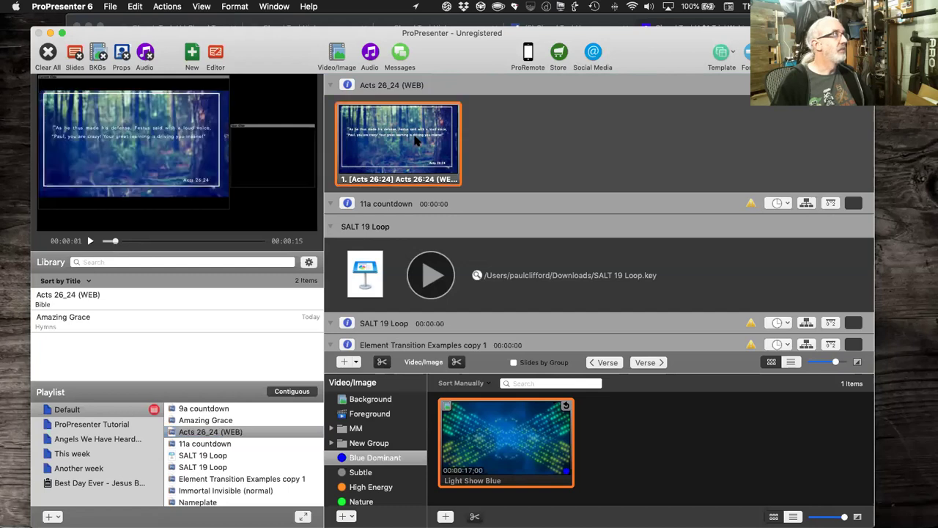
Step: Open the Acts 26:24 slide for editing and set the whole verse text's font to Arial
right_click(416, 140)
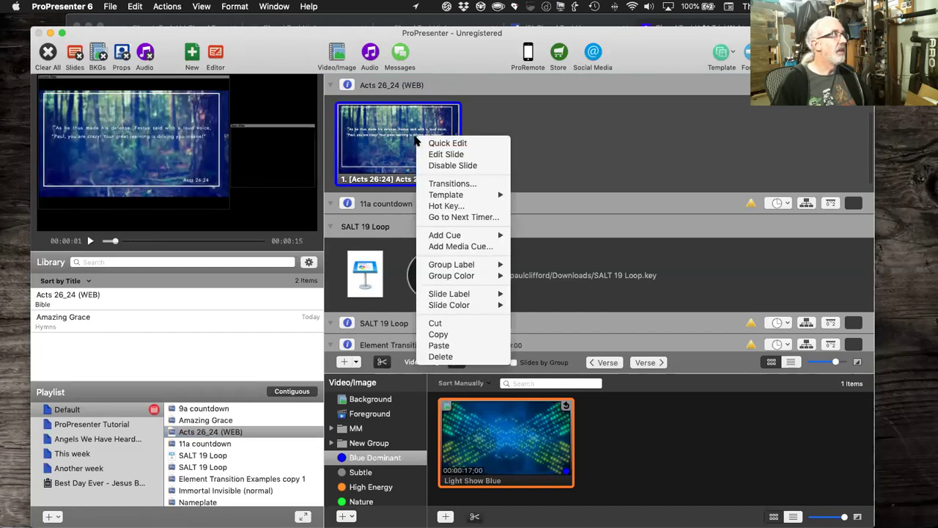
left_click(427, 156)
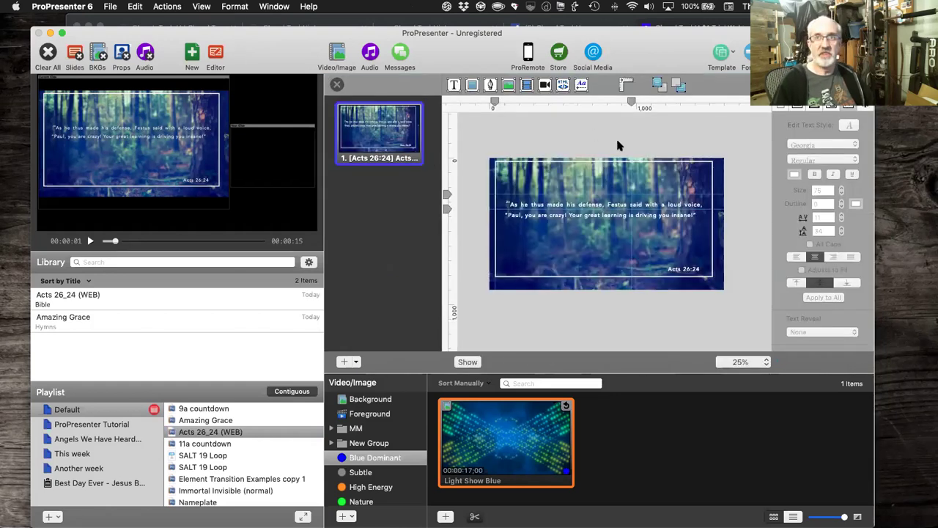
double_click(675, 214)
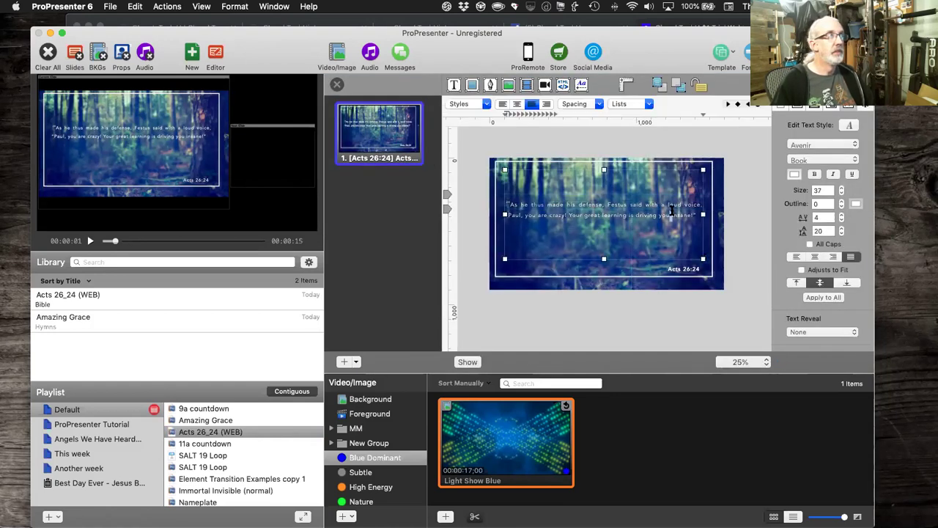
left_click_drag(695, 213, 506, 203)
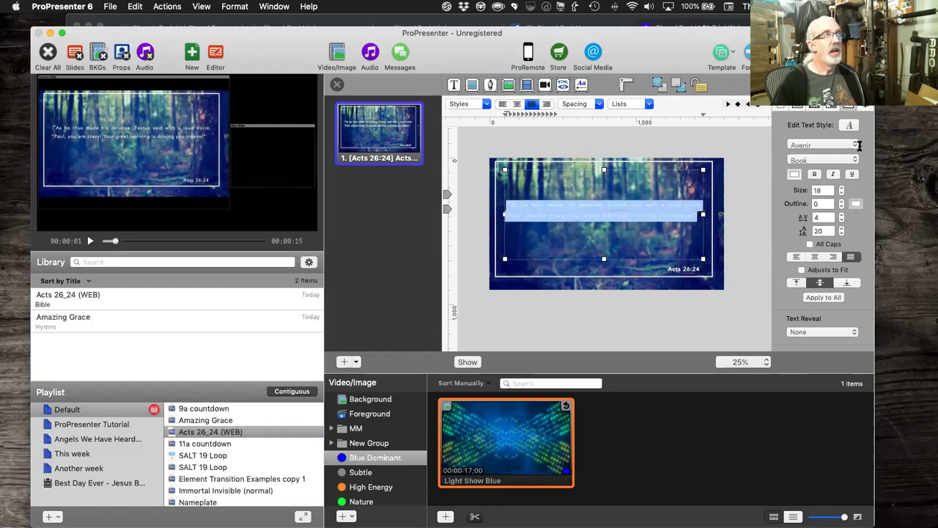
left_click(855, 146)
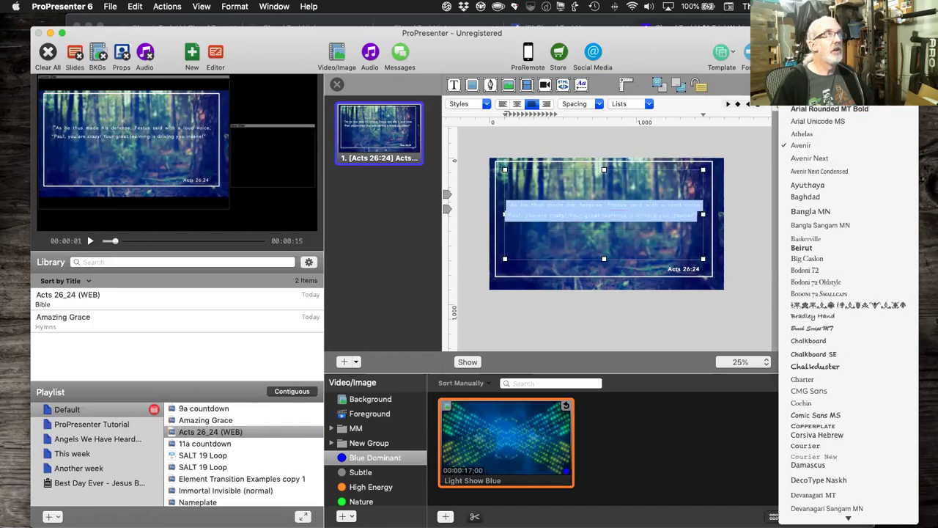
left_click(801, 50)
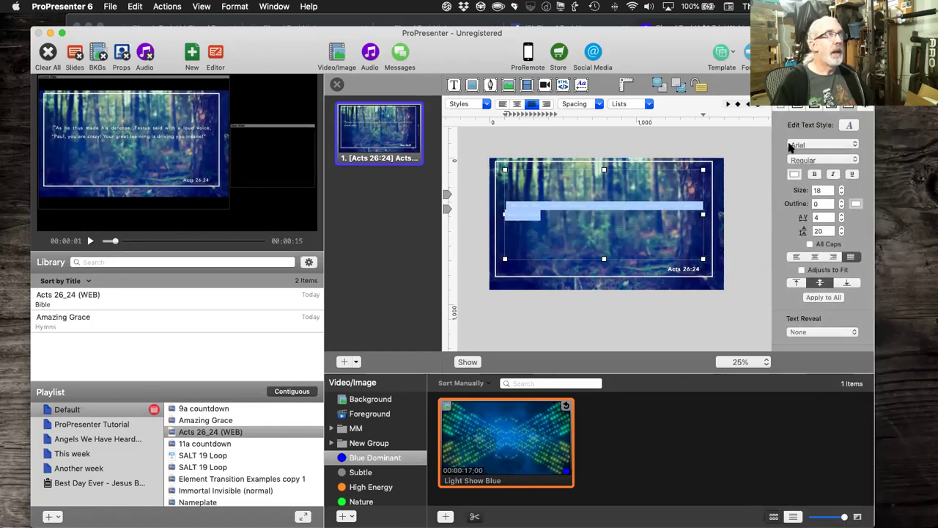
Step: Set the verse text size to 57, then close the editor and show the revised slide live
left_click(842, 188)
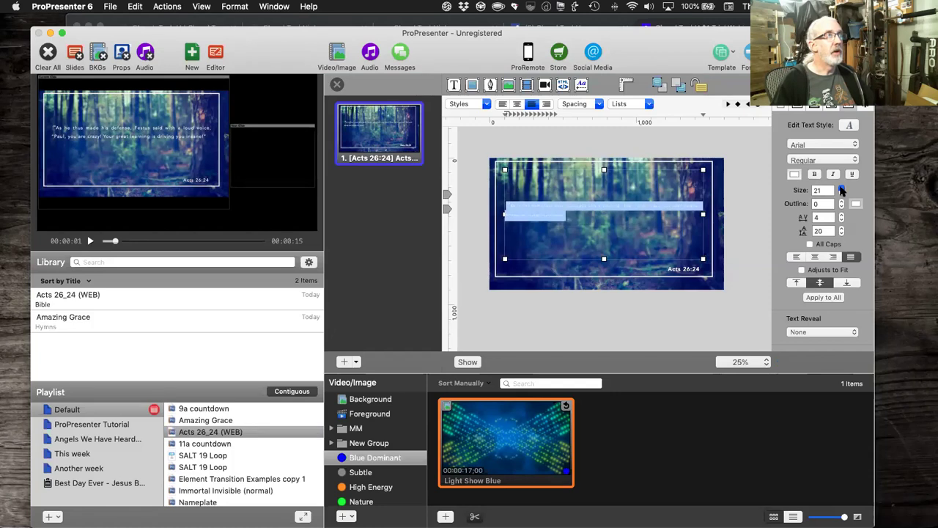
left_click_drag(842, 188, 842, 188)
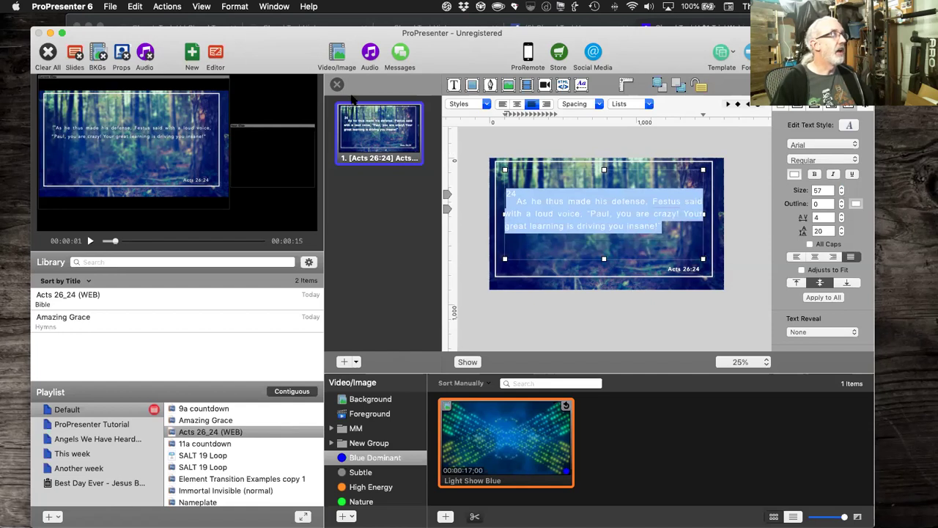
left_click(338, 86)
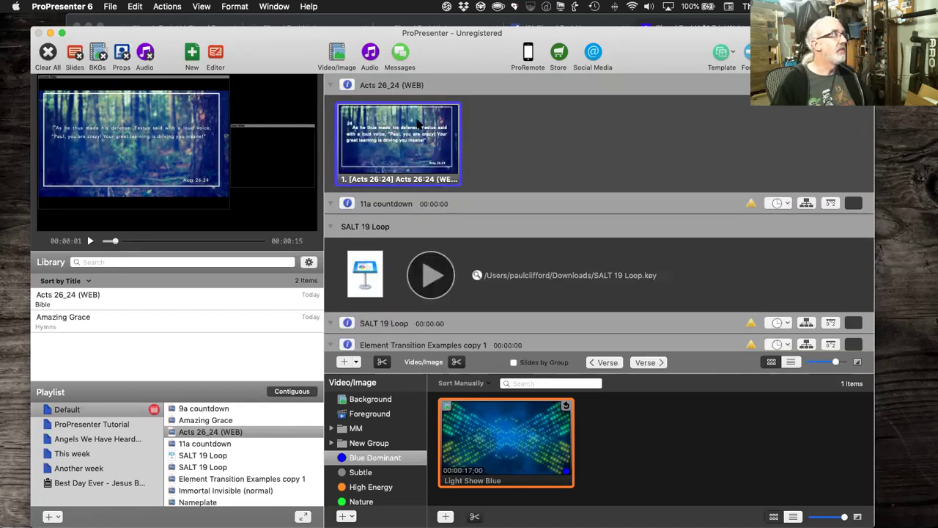
left_click(419, 124)
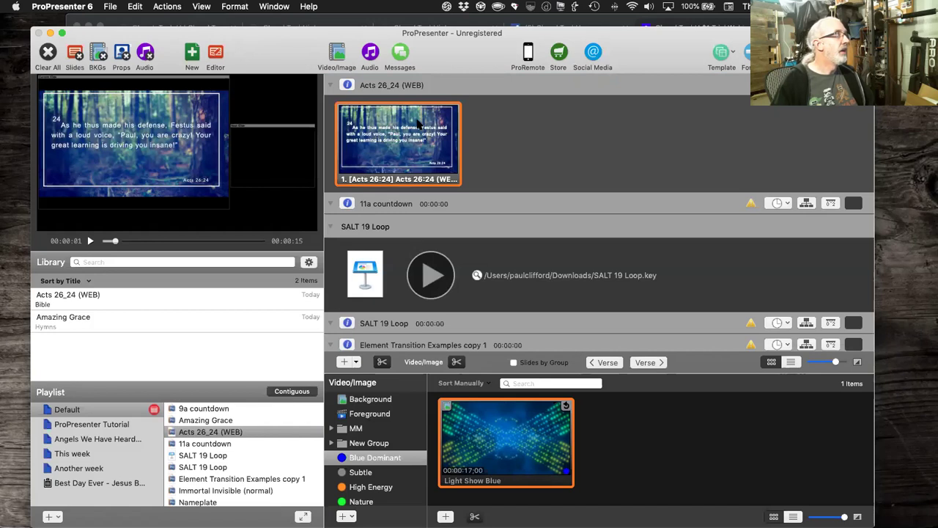